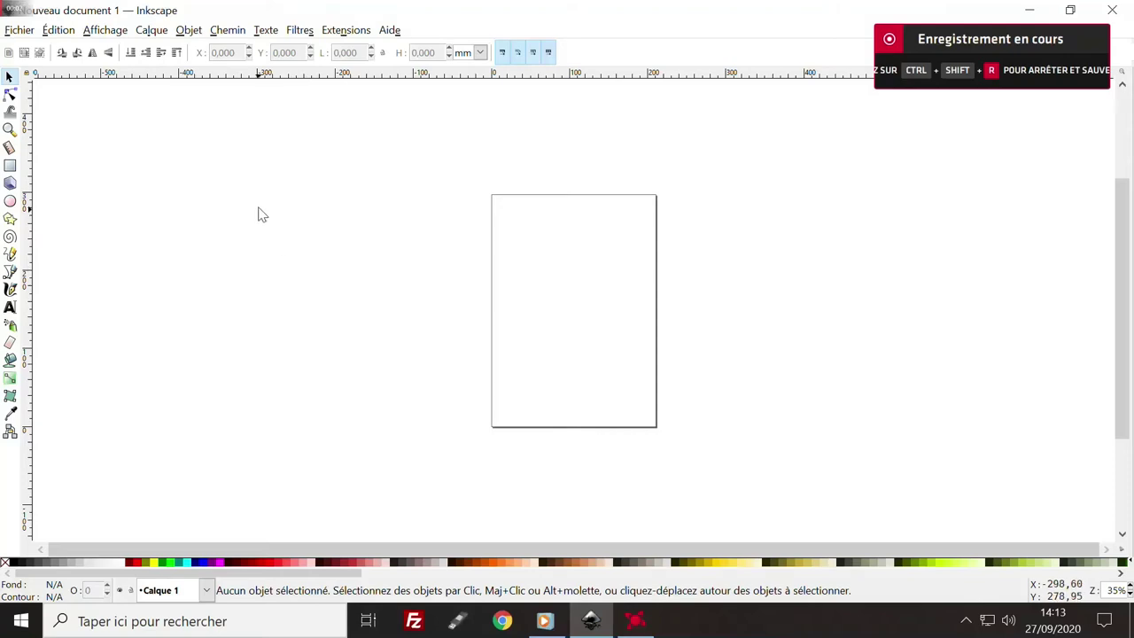
- Browse the menus and open the Text and Font and Align and Distribute panels
{"action": "left_click", "coordinate": [18, 32]}
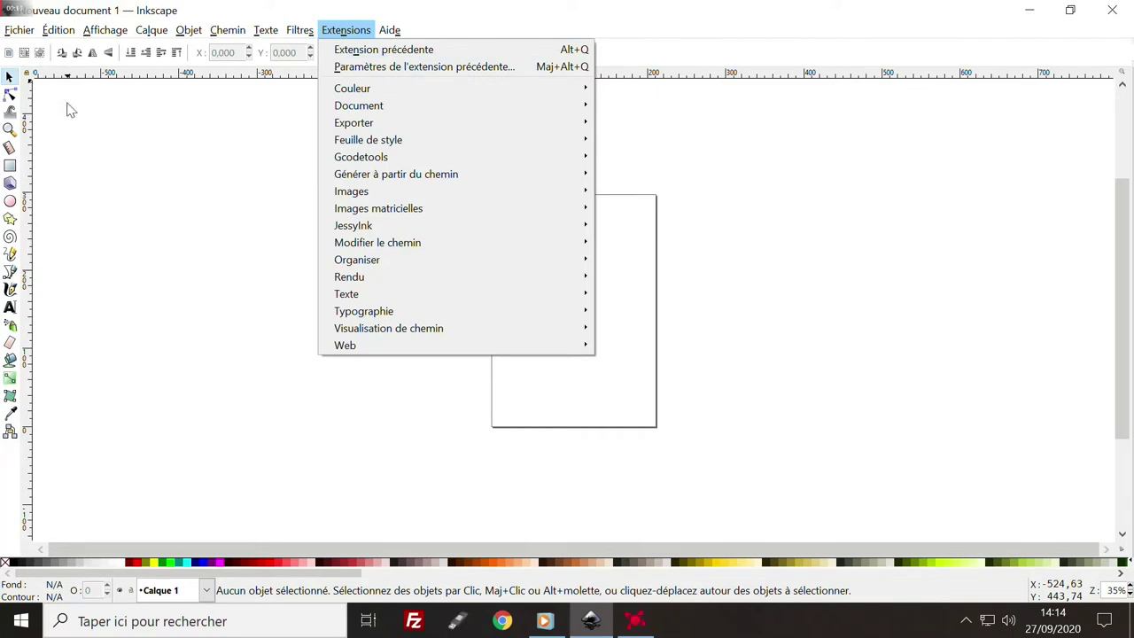
{"action": "left_click", "coordinate": [66, 103]}
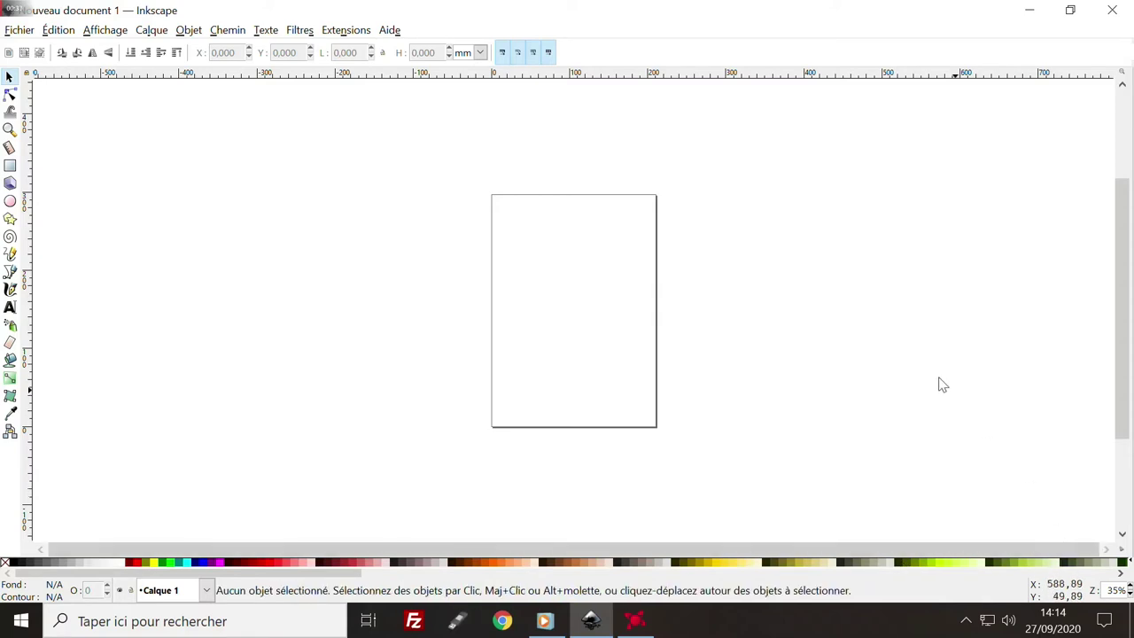
{"action": "left_click", "coordinate": [273, 35]}
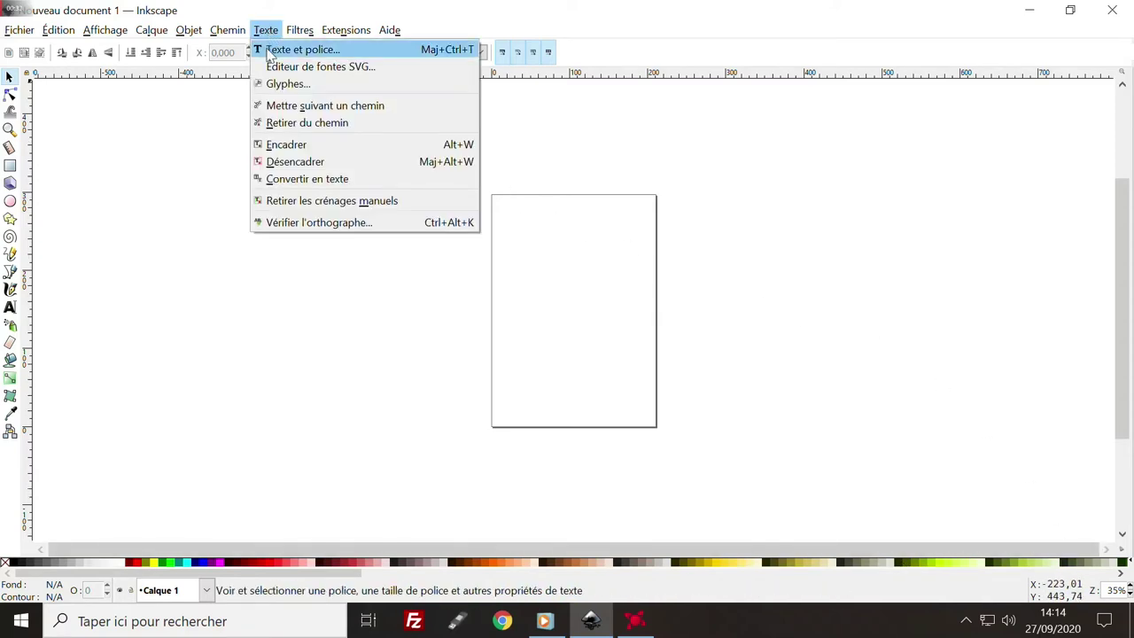
{"action": "left_click", "coordinate": [301, 50]}
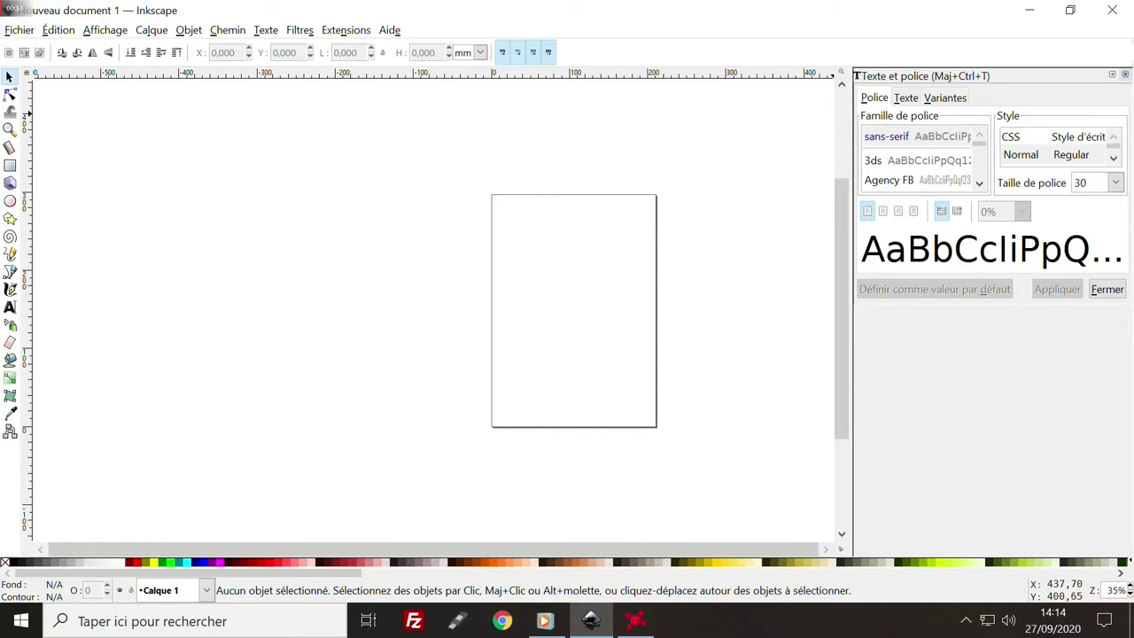
{"action": "left_click", "coordinate": [189, 30]}
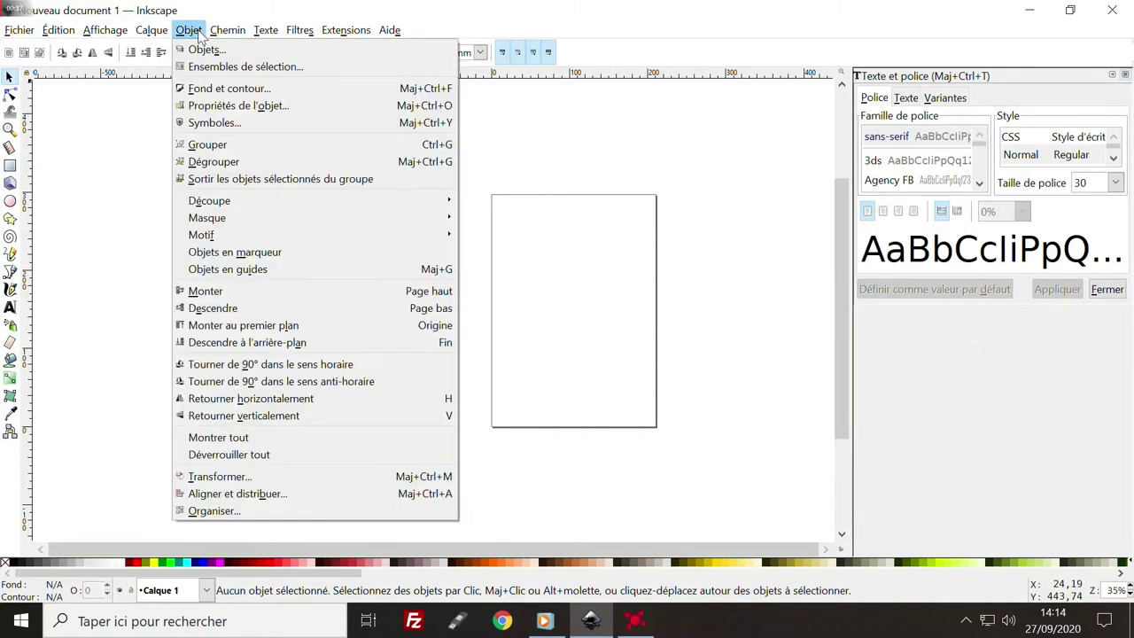
{"action": "left_click", "coordinate": [209, 499]}
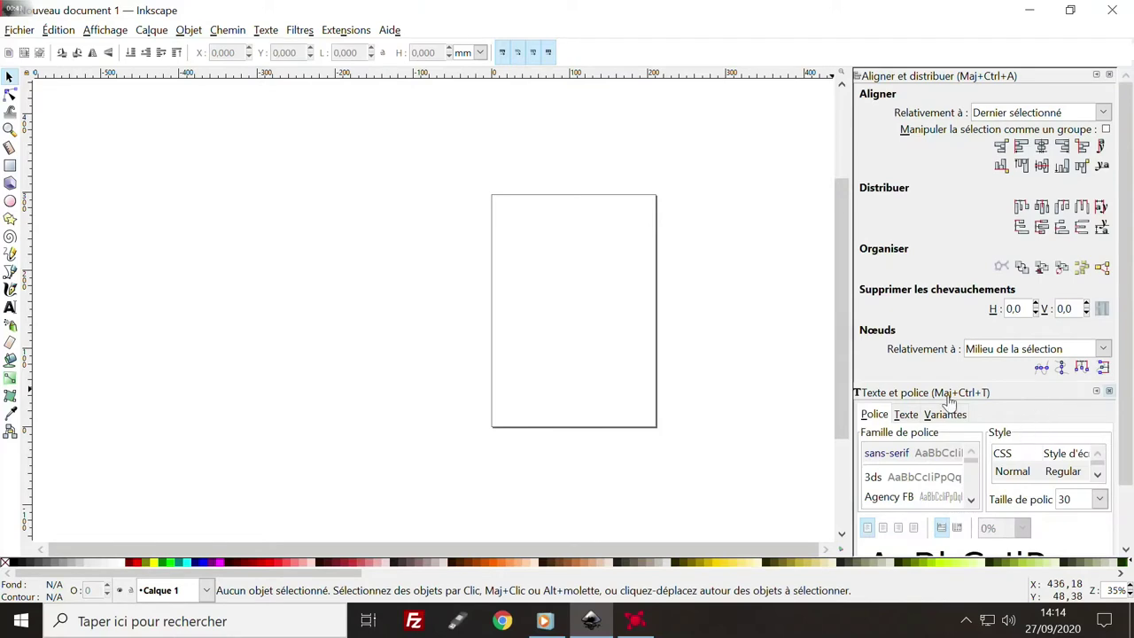
{"action": "scroll", "coordinate": [935, 439], "scroll_direction": "down", "scroll_amount": 3}
{"action": "scroll", "coordinate": [946, 447], "scroll_direction": "up", "scroll_amount": 3}
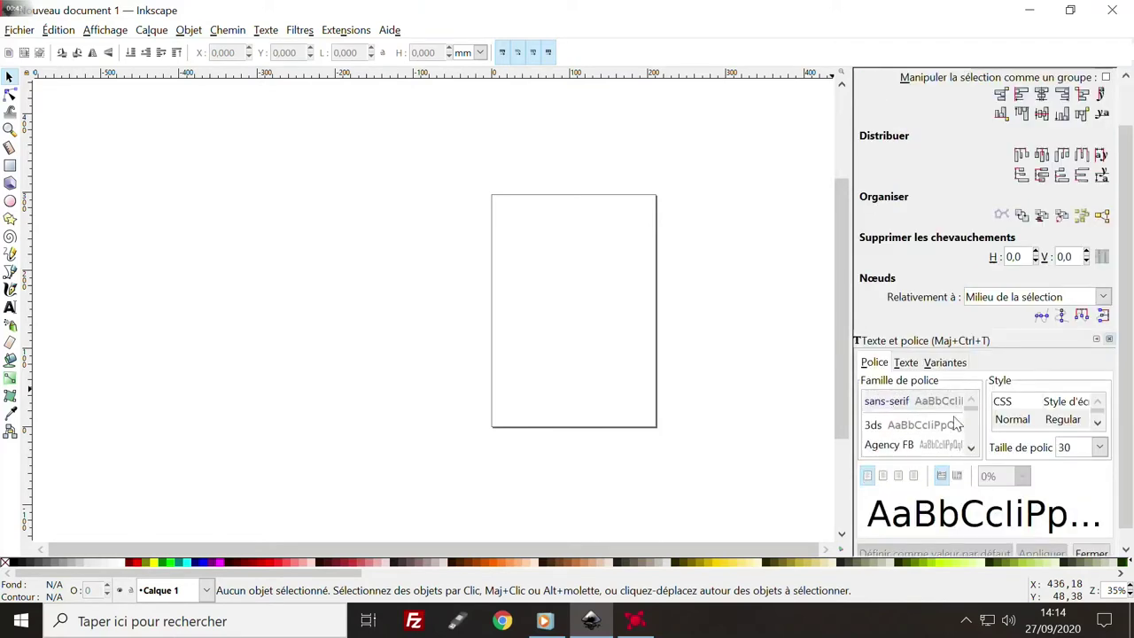
{"action": "scroll", "coordinate": [964, 181], "scroll_direction": "up", "scroll_amount": 2}
- Open the PNG export panel, then close the export, alignment and text panels
{"action": "left_click", "coordinate": [18, 31]}
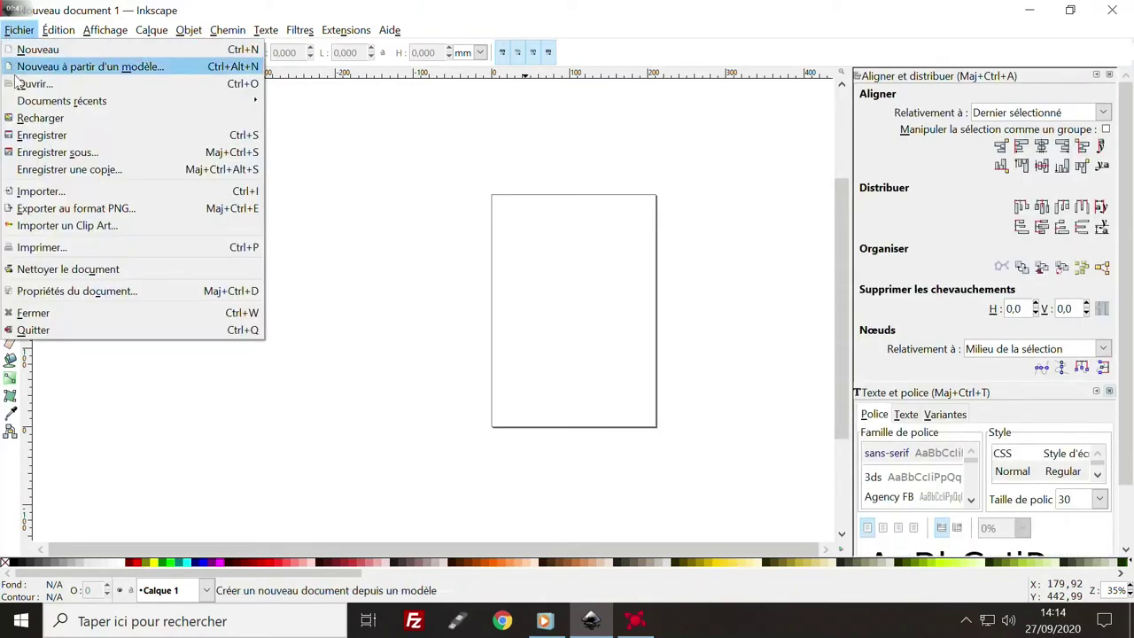
{"action": "left_click", "coordinate": [33, 213]}
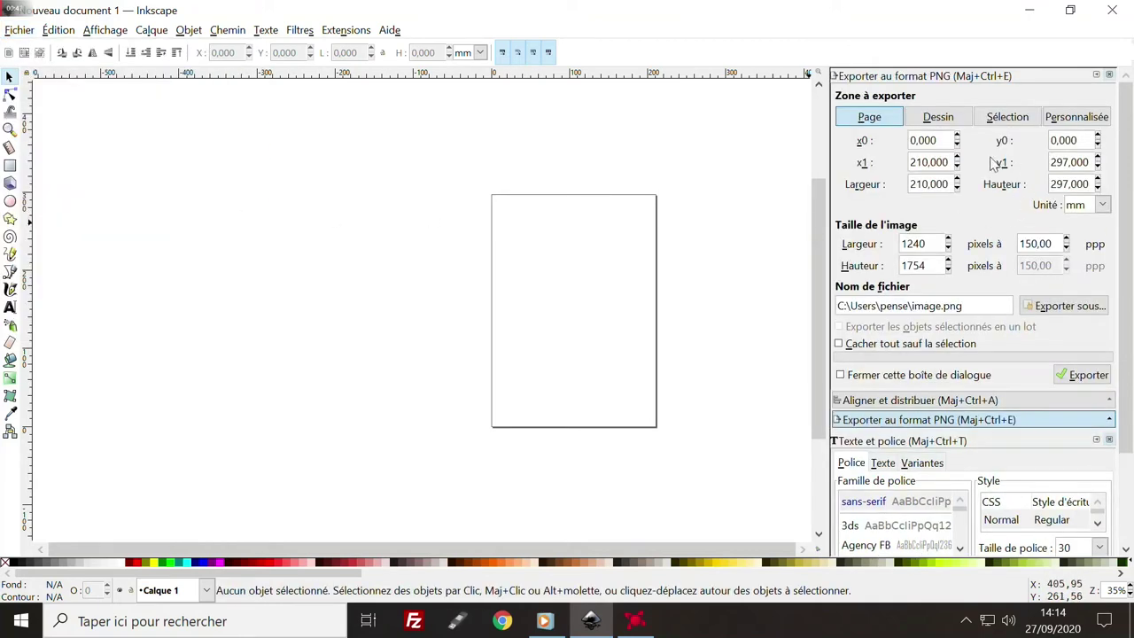
{"action": "scroll", "coordinate": [993, 165], "scroll_direction": "down", "scroll_amount": 2}
{"action": "scroll", "coordinate": [946, 382], "scroll_direction": "up", "scroll_amount": 2}
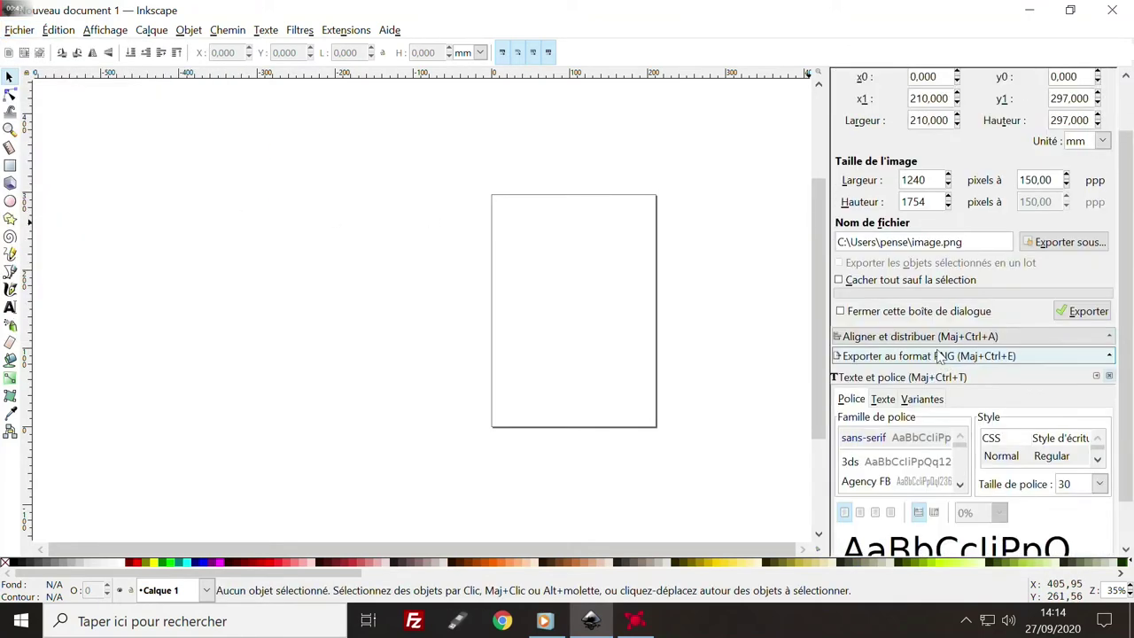
{"action": "left_click", "coordinate": [948, 333]}
{"action": "scroll", "coordinate": [958, 285], "scroll_direction": "down", "scroll_amount": 2}
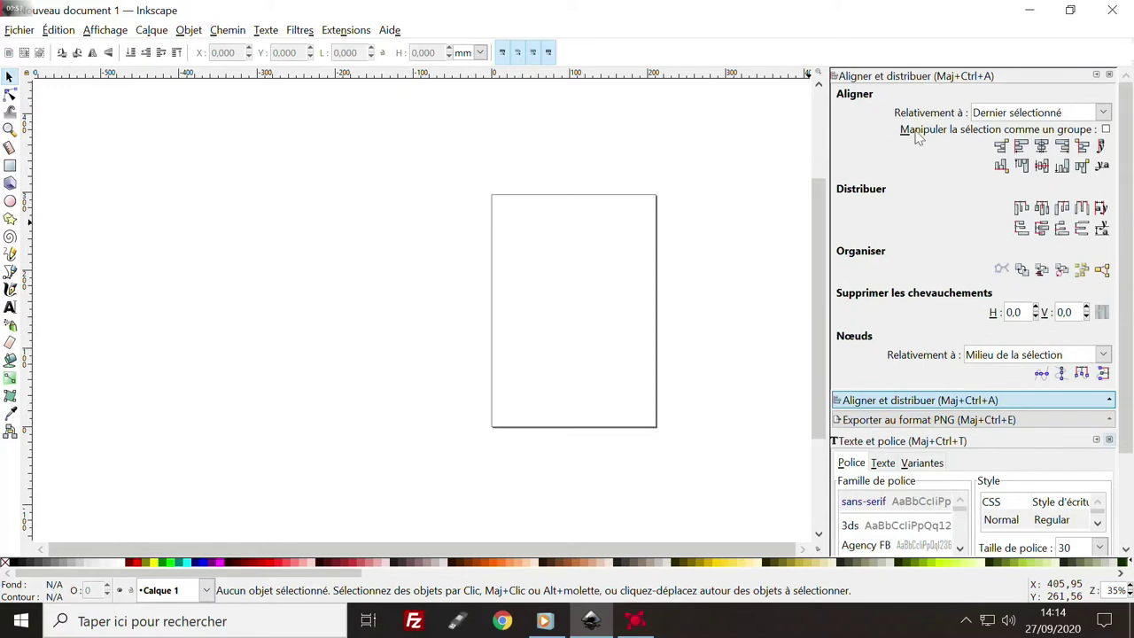
{"action": "left_click", "coordinate": [913, 418]}
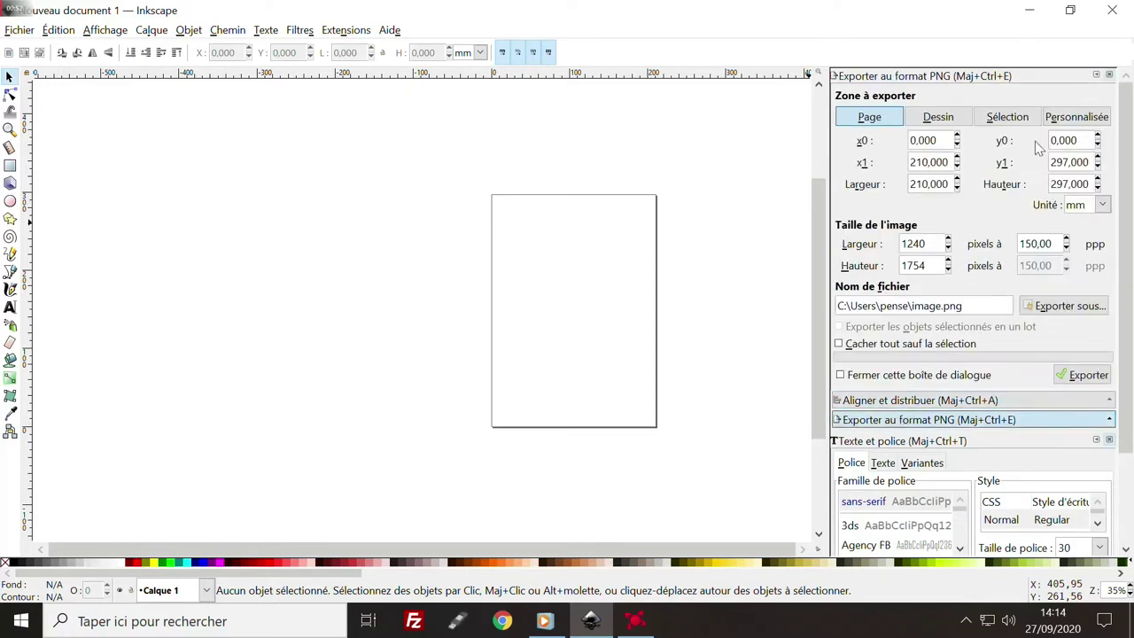
{"action": "left_click", "coordinate": [1108, 76]}
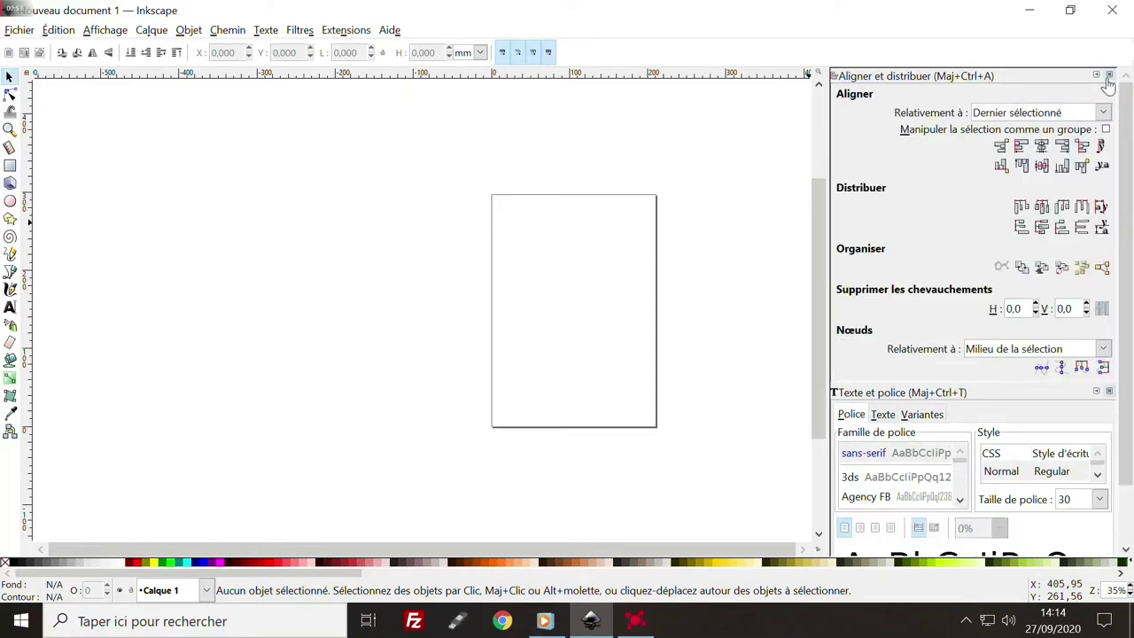
{"action": "left_click", "coordinate": [1109, 75]}
{"action": "left_click", "coordinate": [1109, 76]}
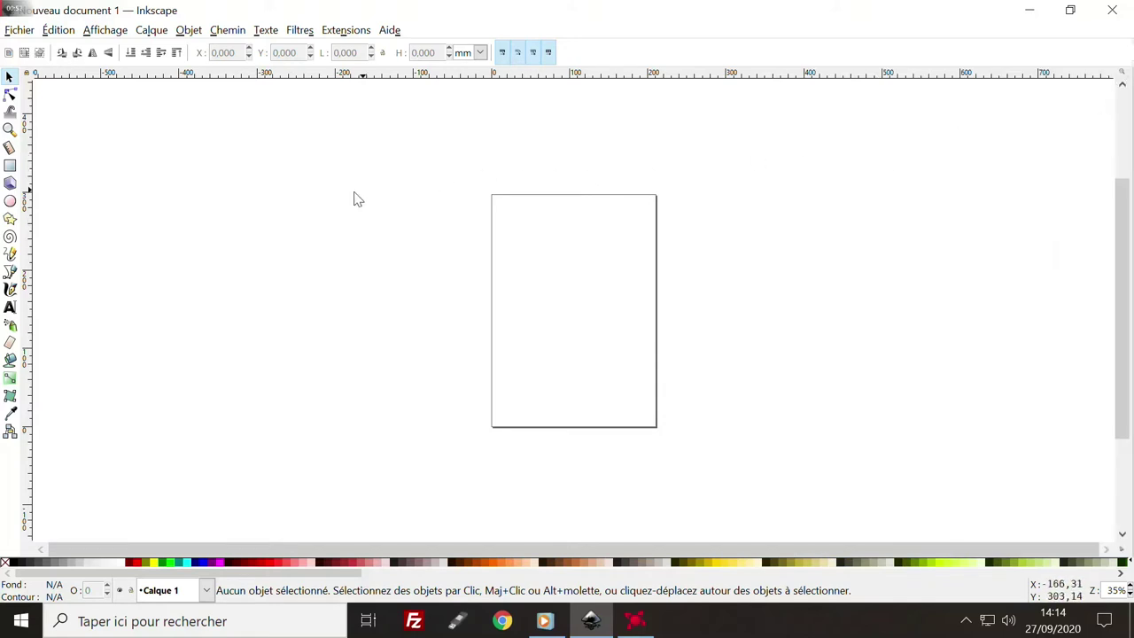
- Start a straight-segment Bézier outline left of the page, placing its upper corners
{"action": "left_click", "coordinate": [10, 272]}
{"action": "left_click", "coordinate": [120, 322]}
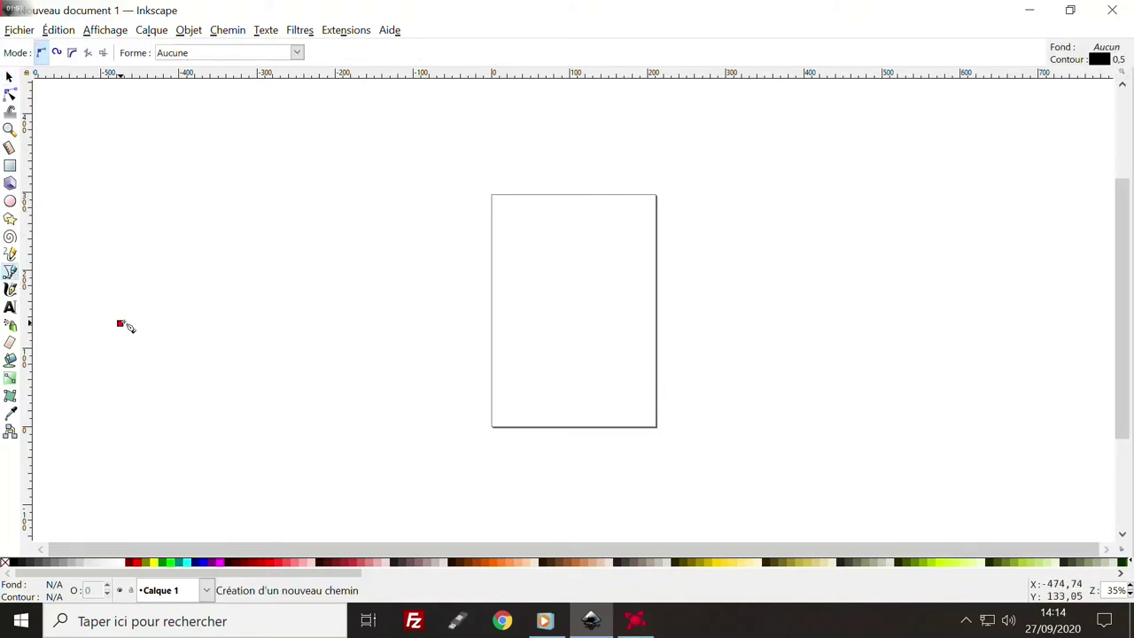
{"action": "left_click", "coordinate": [188, 290]}
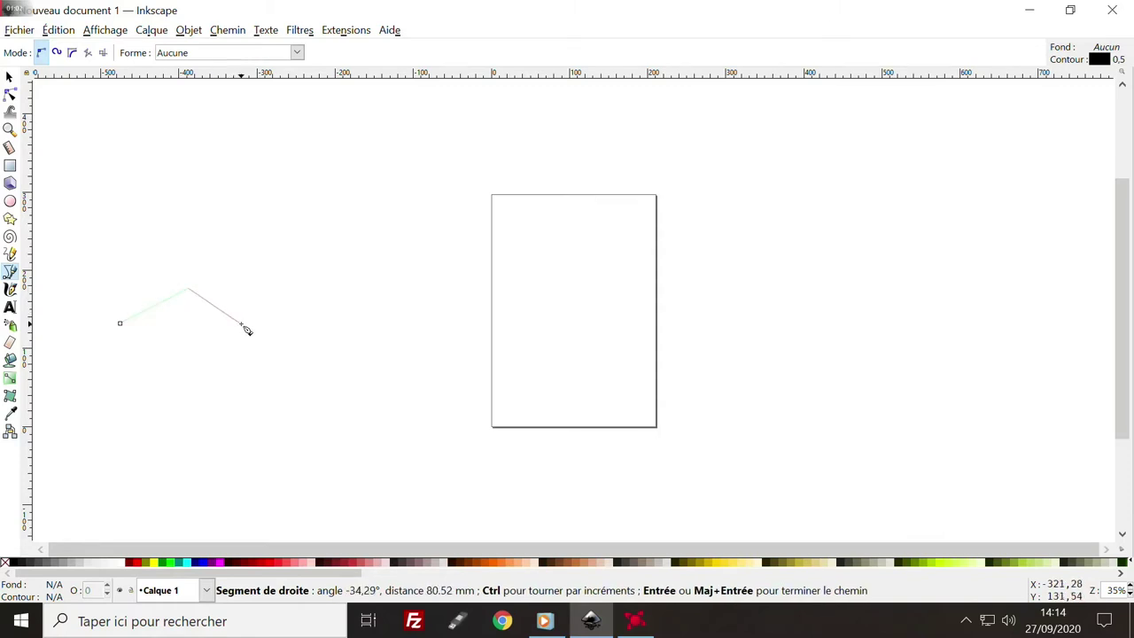
{"action": "left_click", "coordinate": [240, 322]}
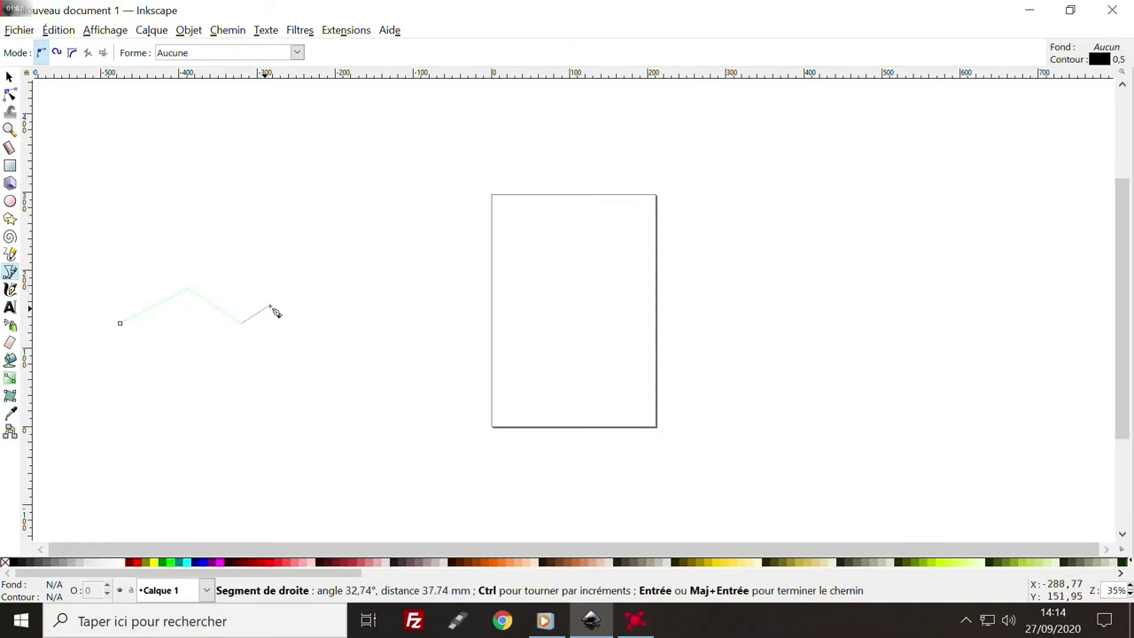
{"action": "left_click", "coordinate": [345, 258]}
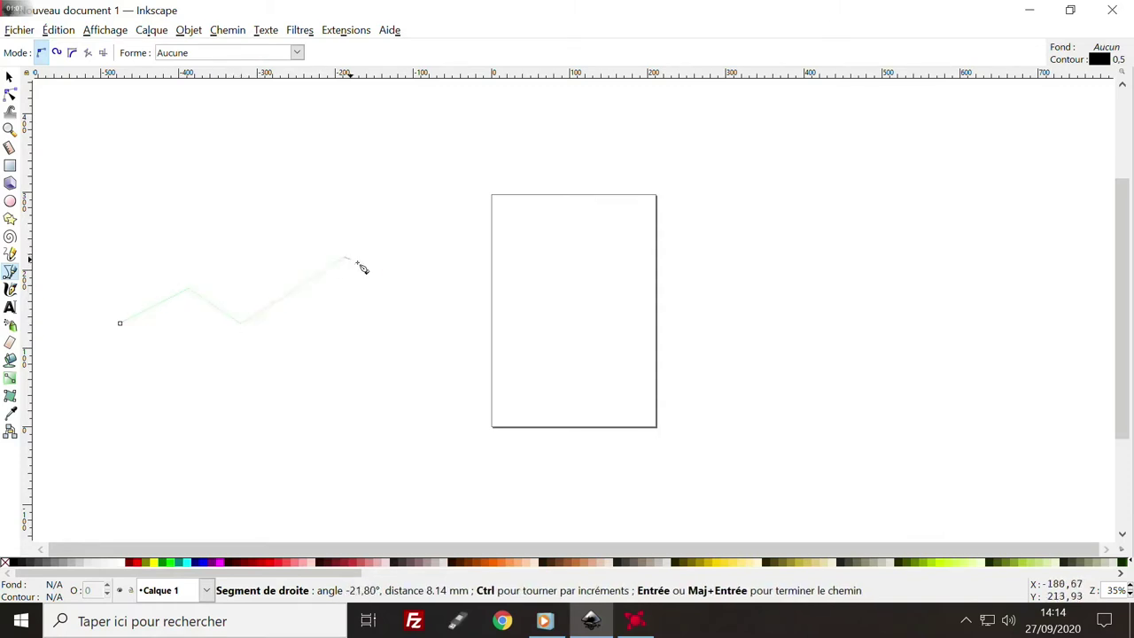
{"action": "left_click", "coordinate": [405, 257]}
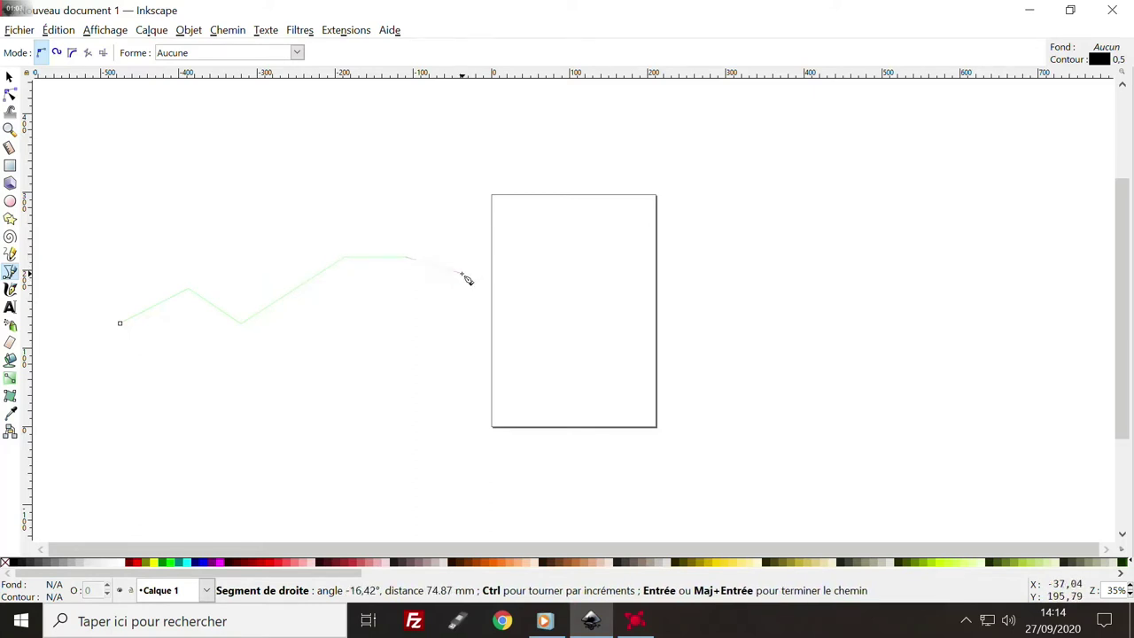
{"action": "left_click", "coordinate": [462, 274]}
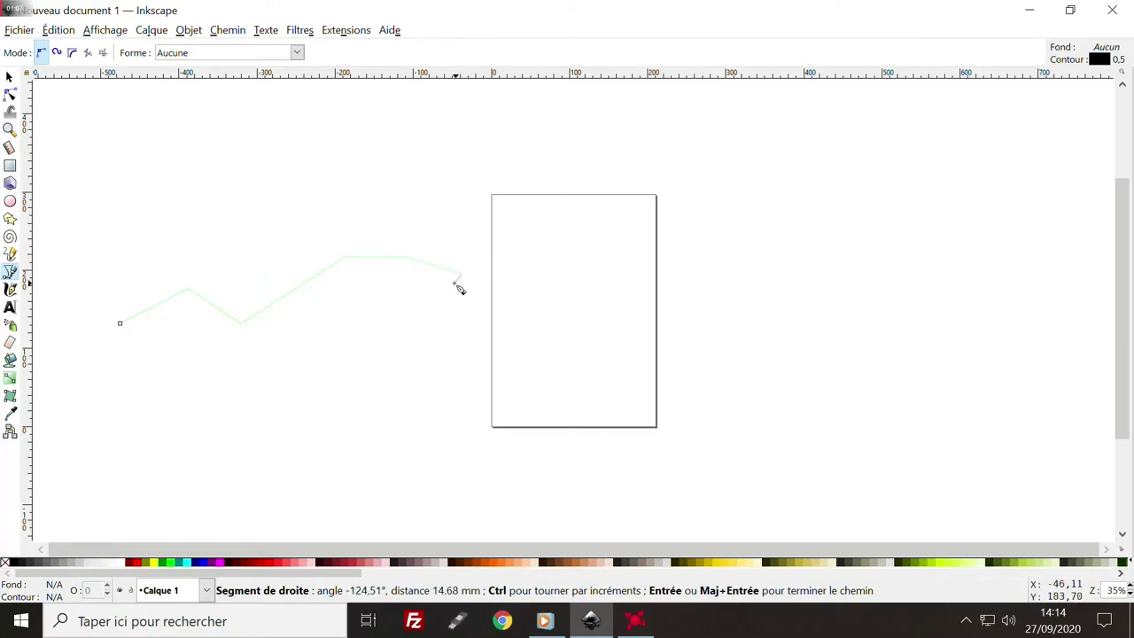
{"action": "left_click", "coordinate": [361, 285]}
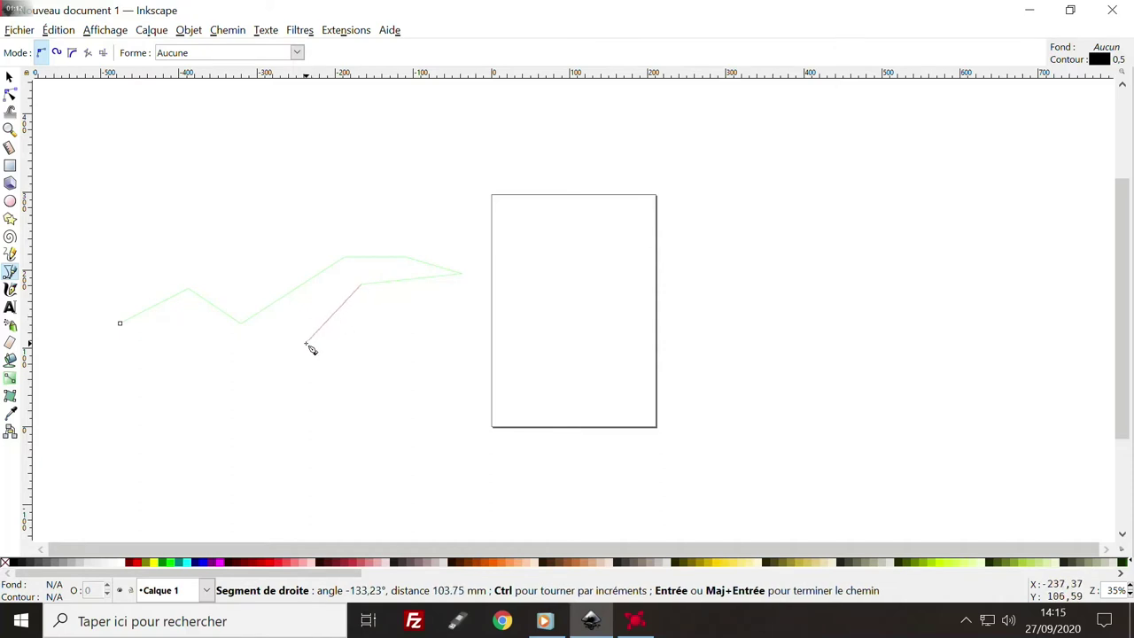
{"action": "left_click", "coordinate": [307, 343]}
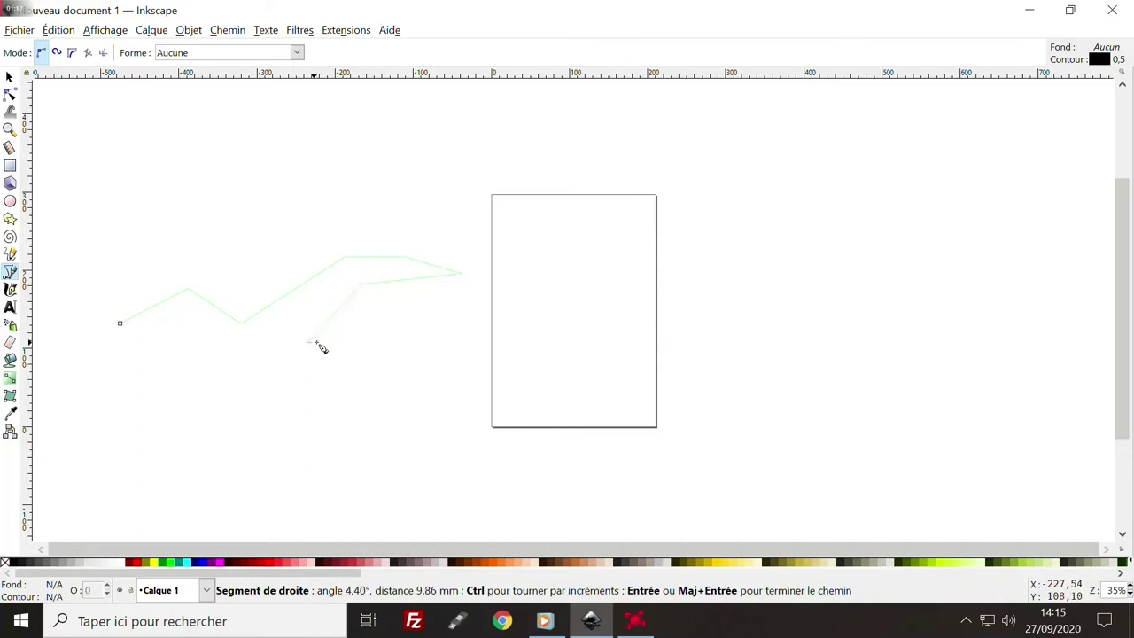
{"action": "left_click", "coordinate": [370, 346]}
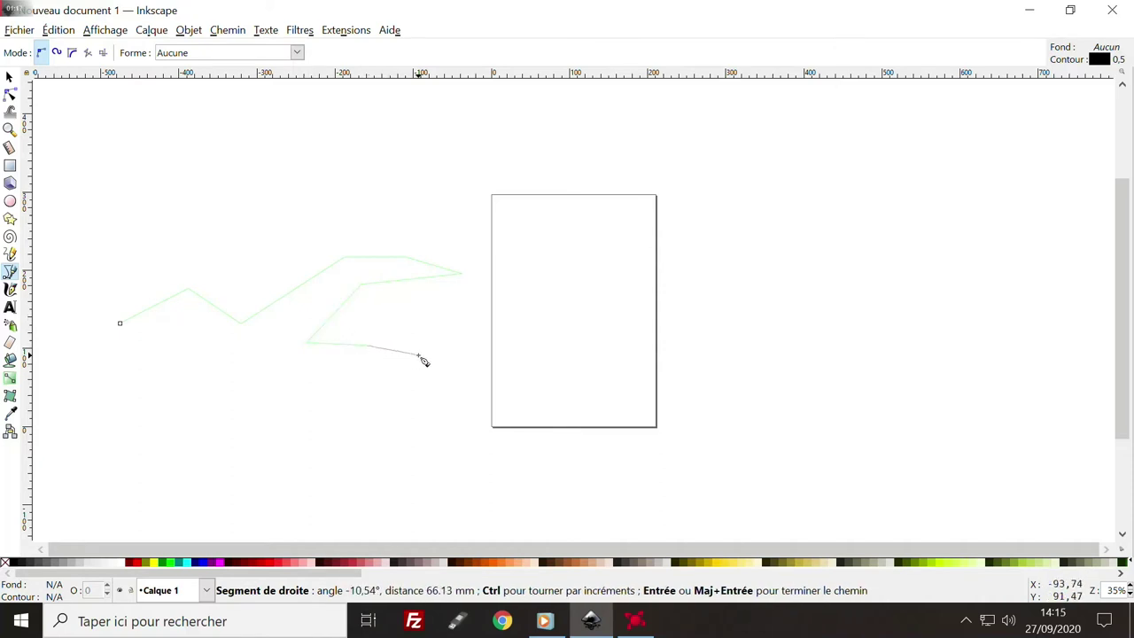
{"action": "left_click", "coordinate": [418, 355]}
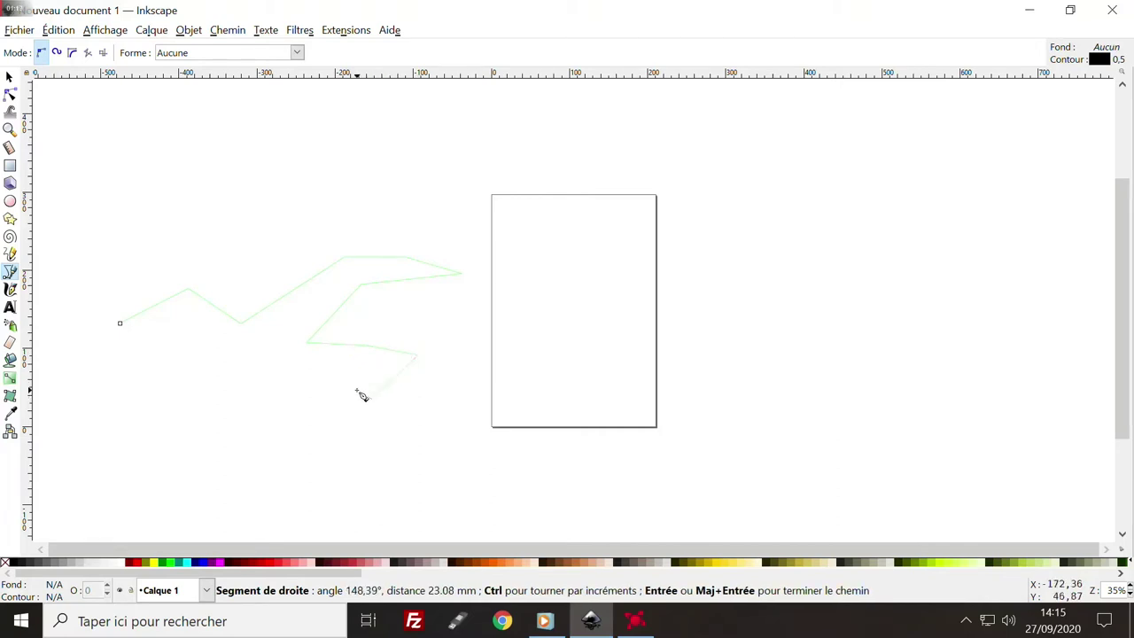
- Add the lower and left corners and close the outline at its starting point
{"action": "left_click", "coordinate": [302, 379]}
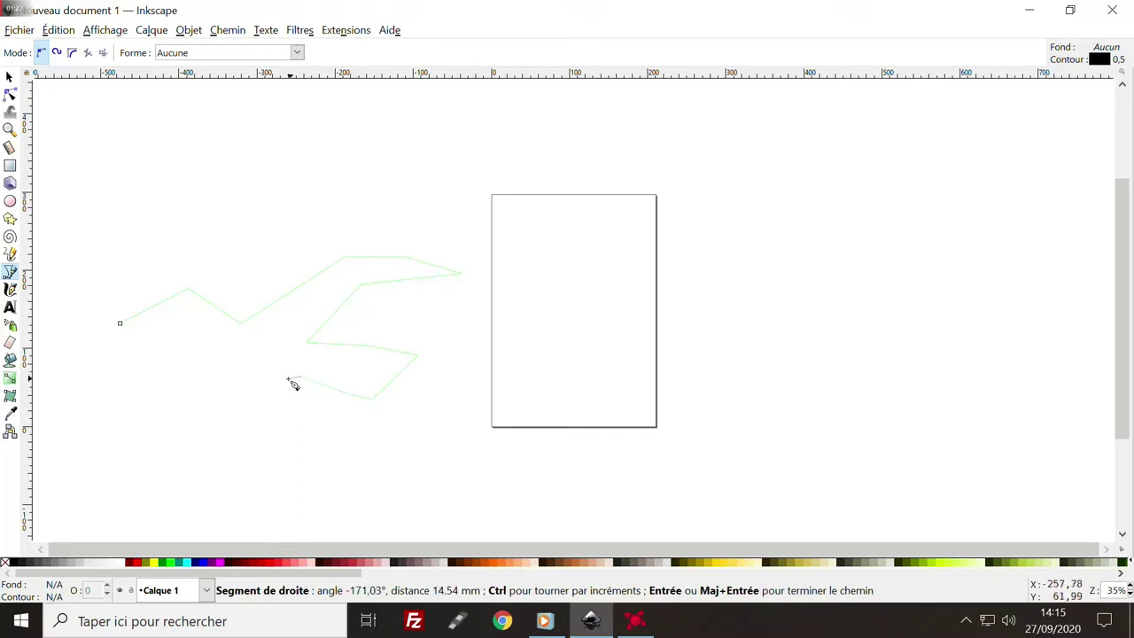
{"action": "left_click", "coordinate": [231, 410]}
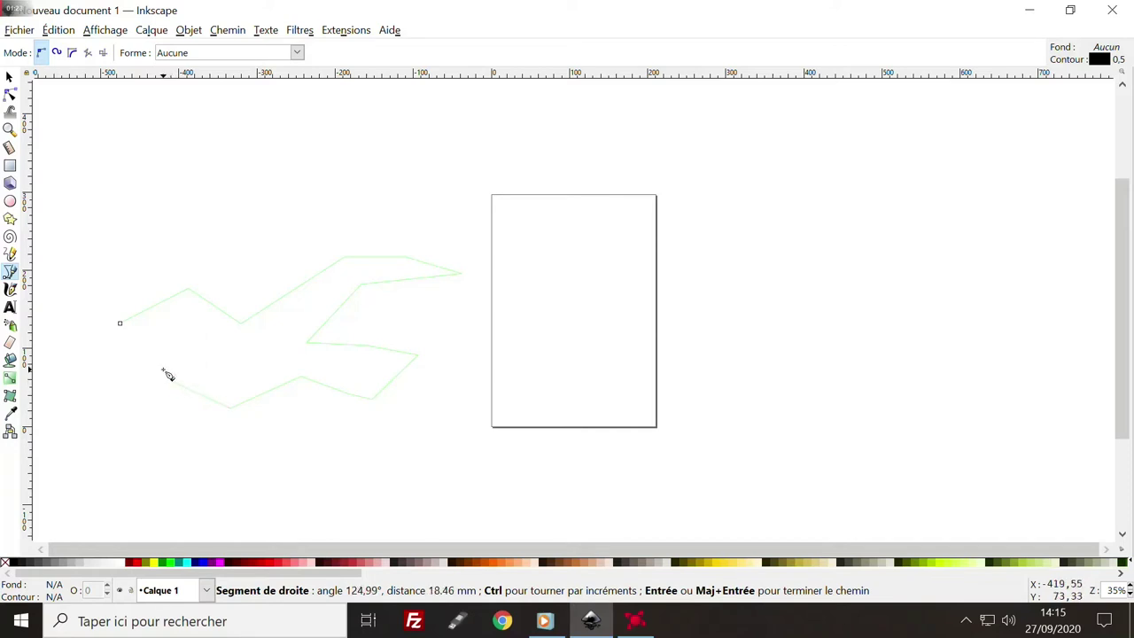
{"action": "left_click", "coordinate": [163, 370]}
{"action": "left_click", "coordinate": [142, 378]}
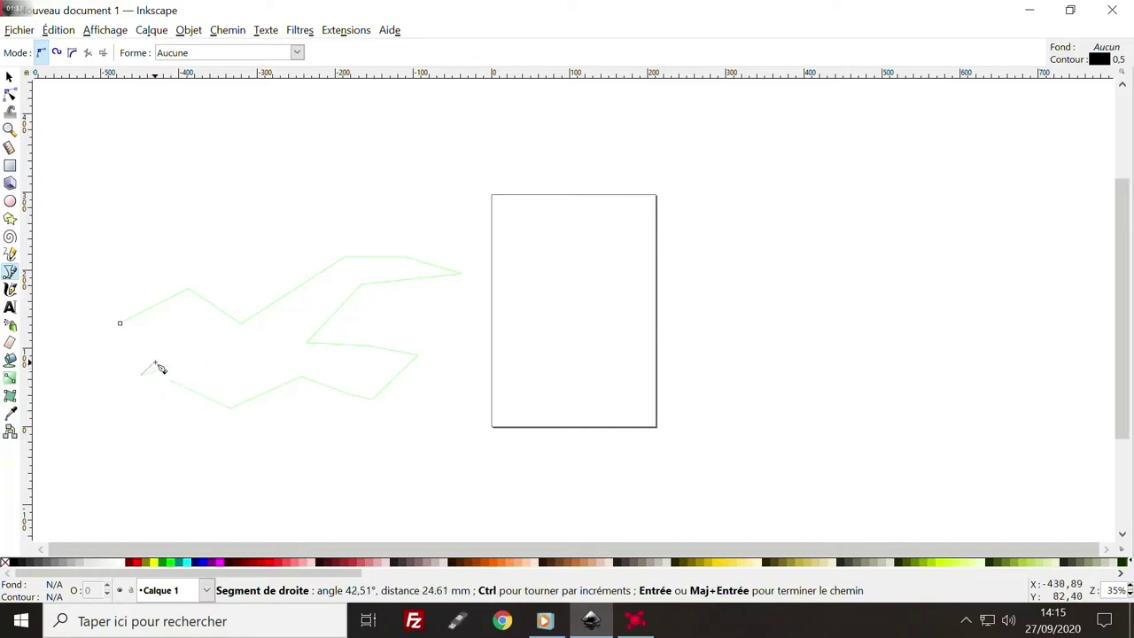
{"action": "left_click", "coordinate": [156, 365]}
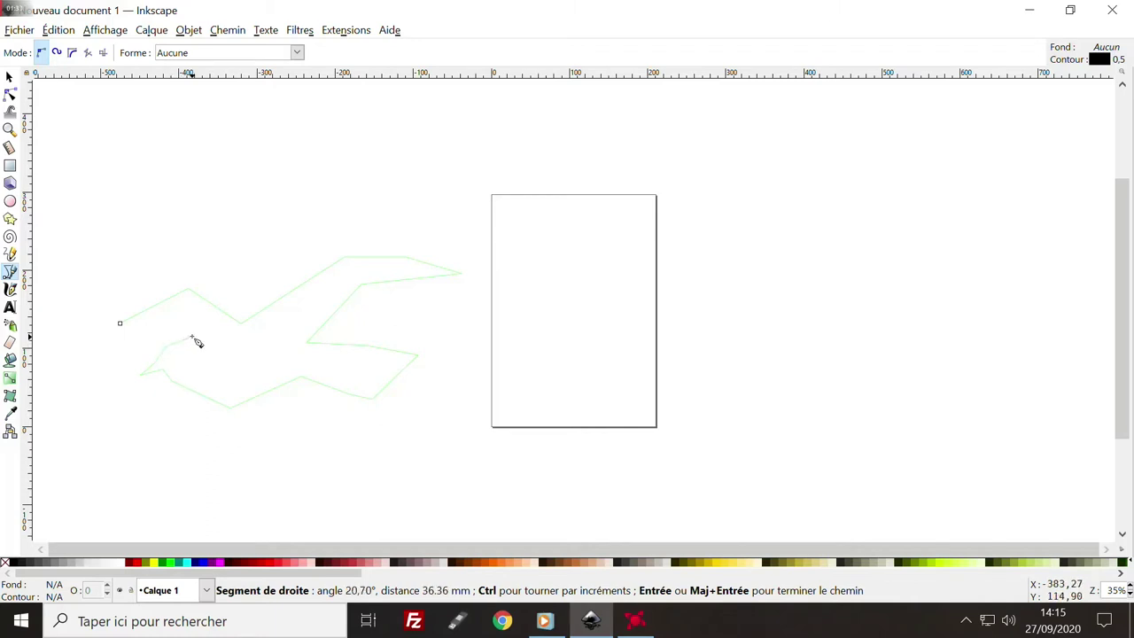
{"action": "left_click", "coordinate": [192, 337]}
{"action": "left_click", "coordinate": [174, 321]}
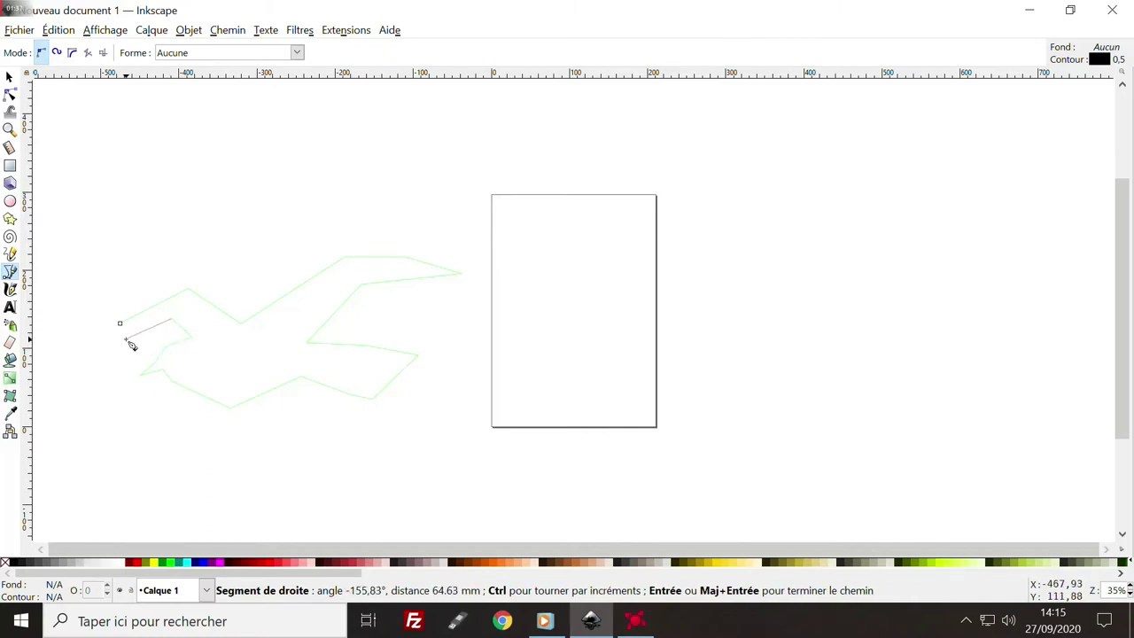
{"action": "left_click", "coordinate": [130, 343]}
{"action": "left_click", "coordinate": [121, 324]}
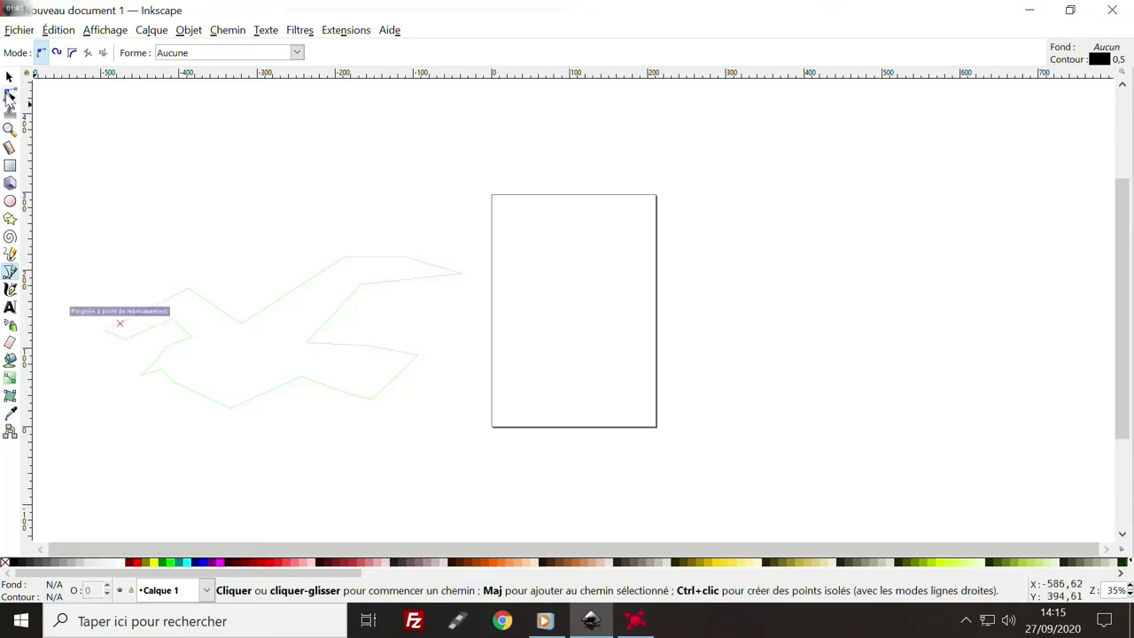
- Select the outline's left nodes with the Node tool and make those corners smooth
{"action": "left_click", "coordinate": [9, 96]}
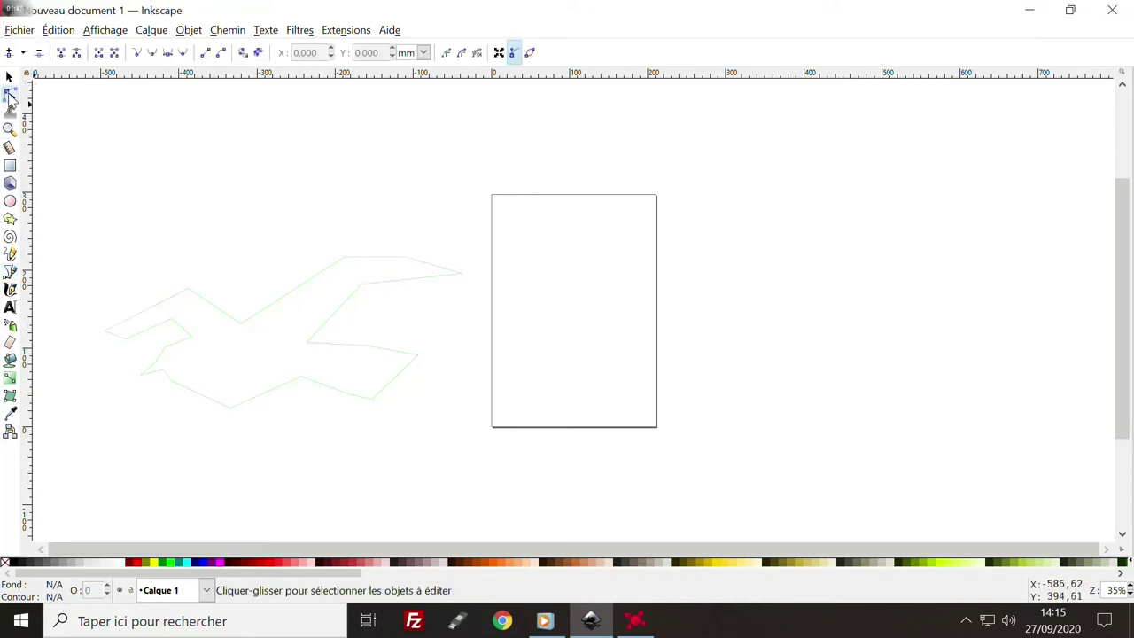
{"action": "left_click", "coordinate": [191, 392]}
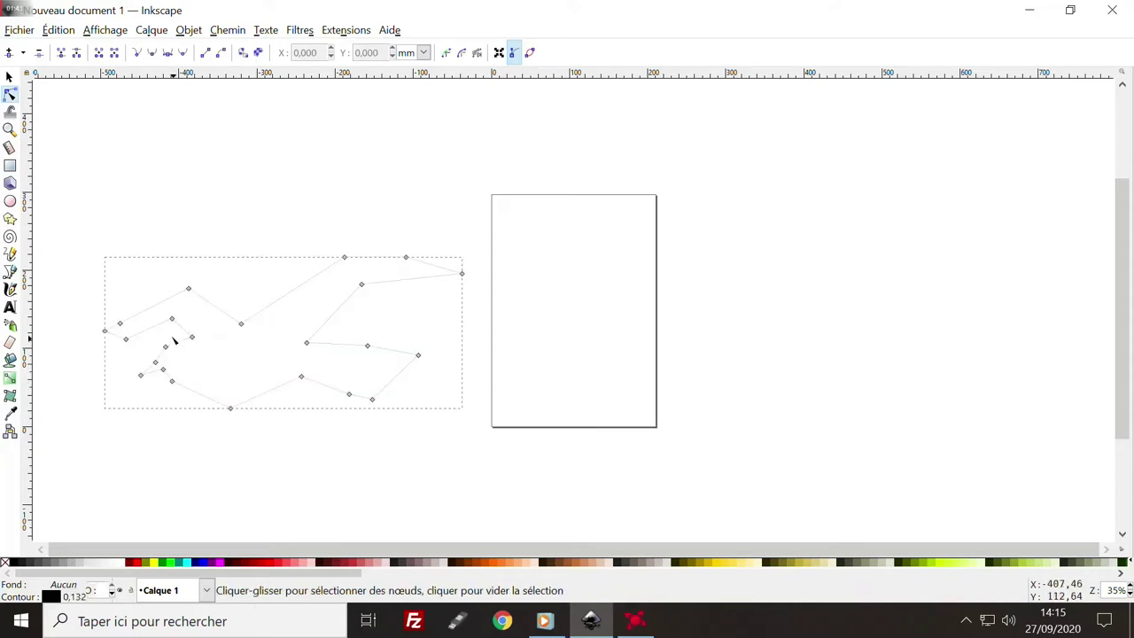
{"action": "mouse_move", "coordinate": [70, 256]}
{"action": "left_mouse_down"}
{"action": "mouse_move", "coordinate": [192, 334]}
{"action": "mouse_move", "coordinate": [102, 328]}
{"action": "mouse_move", "coordinate": [150, 317]}
{"action": "left_mouse_up"}
{"action": "left_click", "coordinate": [126, 340], "text": "shift"}
{"action": "left_click", "coordinate": [142, 319]}
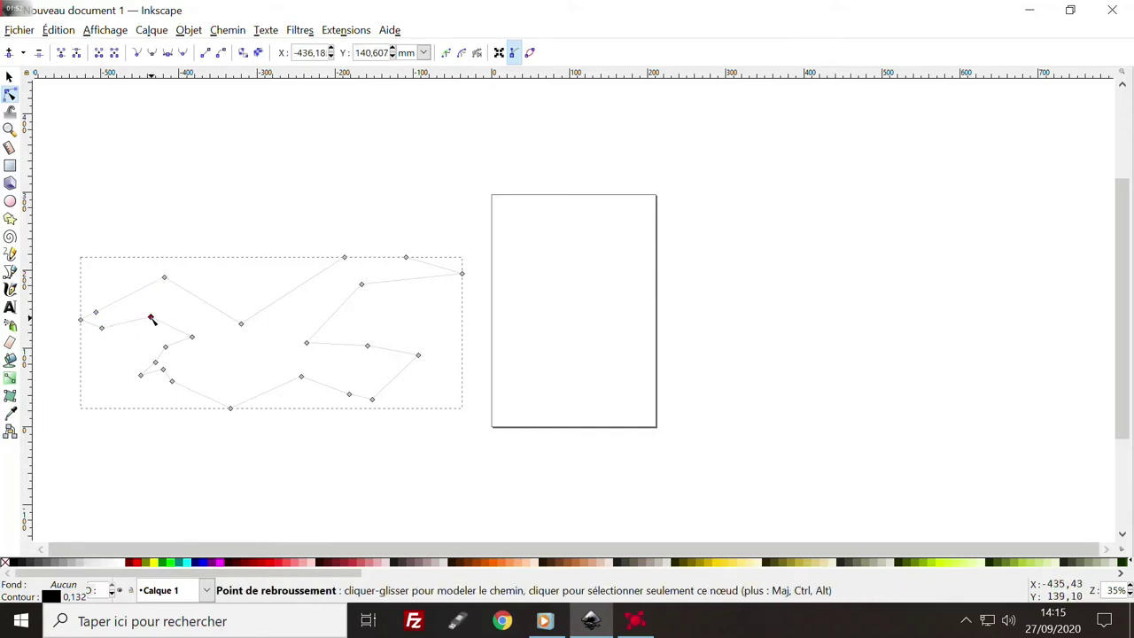
{"action": "left_click", "coordinate": [151, 319], "text": "ctrl"}
{"action": "left_click", "coordinate": [164, 278], "text": "ctrl"}
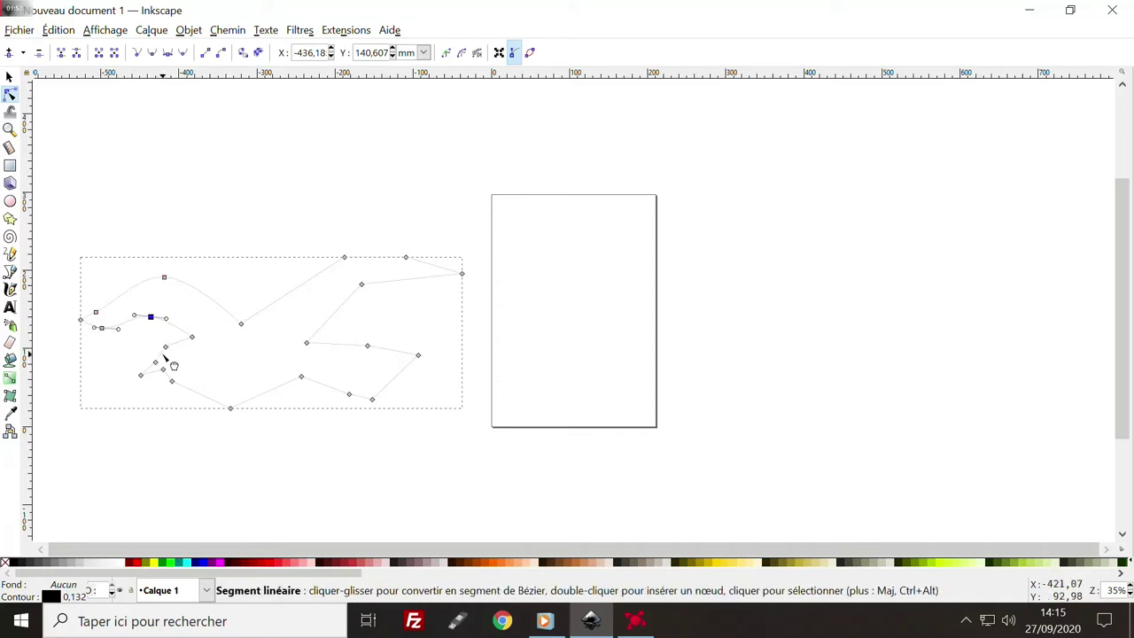
- Smooth and adjust the bottom and lower-left corners of the outline
{"action": "left_click_drag", "start_coordinate": [172, 381], "coordinate": [231, 399]}
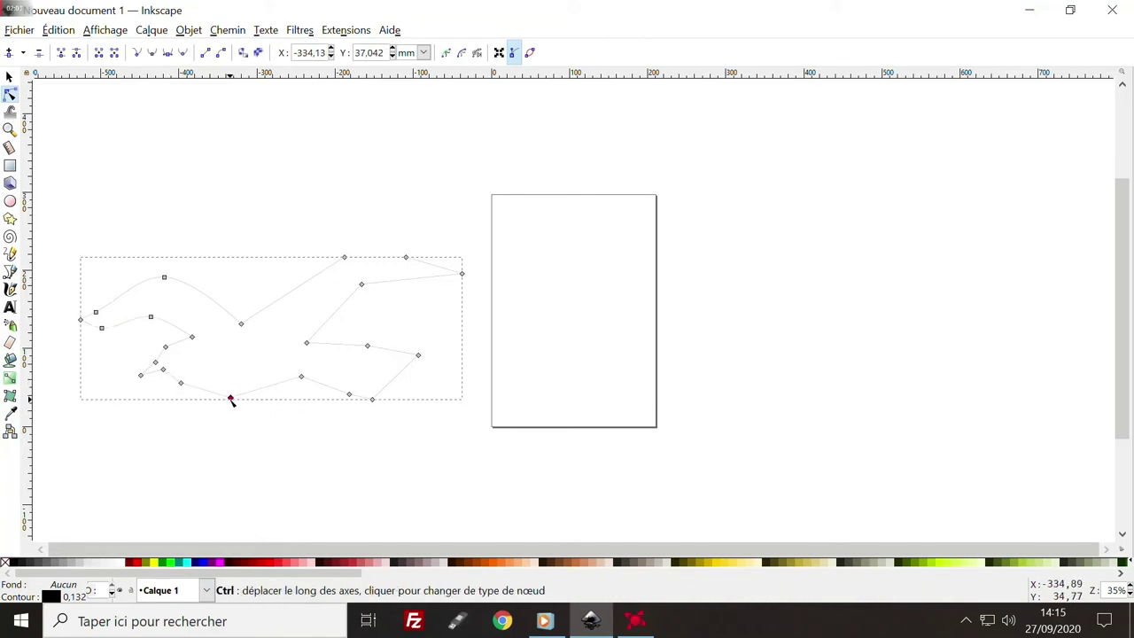
{"action": "left_click", "coordinate": [231, 399], "text": "ctrl"}
{"action": "left_click_drag", "start_coordinate": [182, 383], "coordinate": [185, 384]}
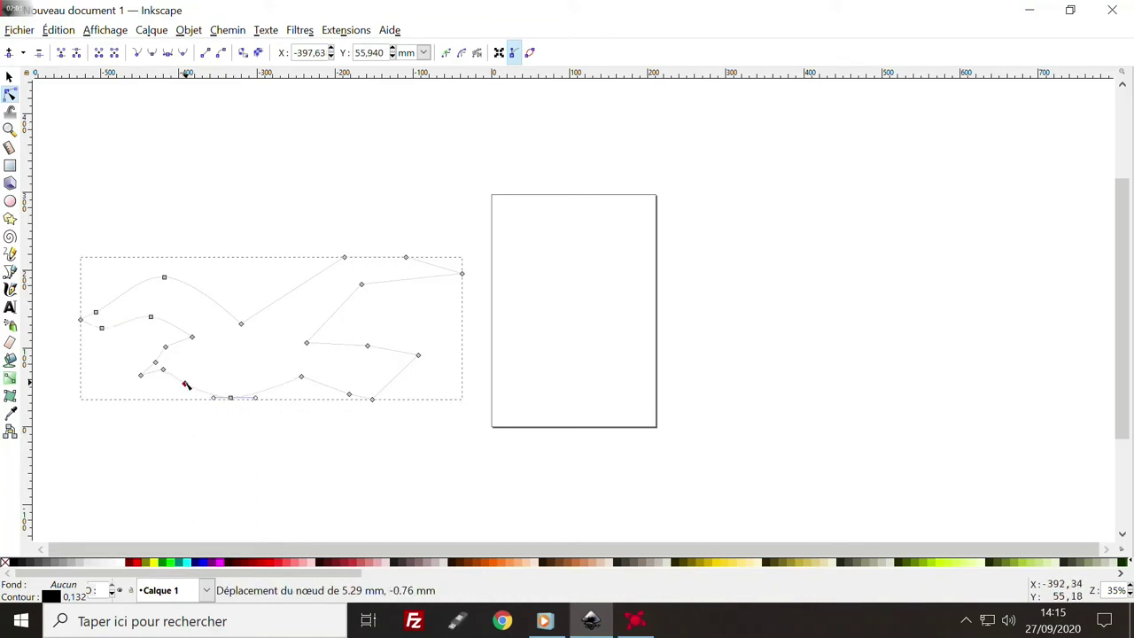
{"action": "left_click", "coordinate": [142, 376], "text": "ctrl"}
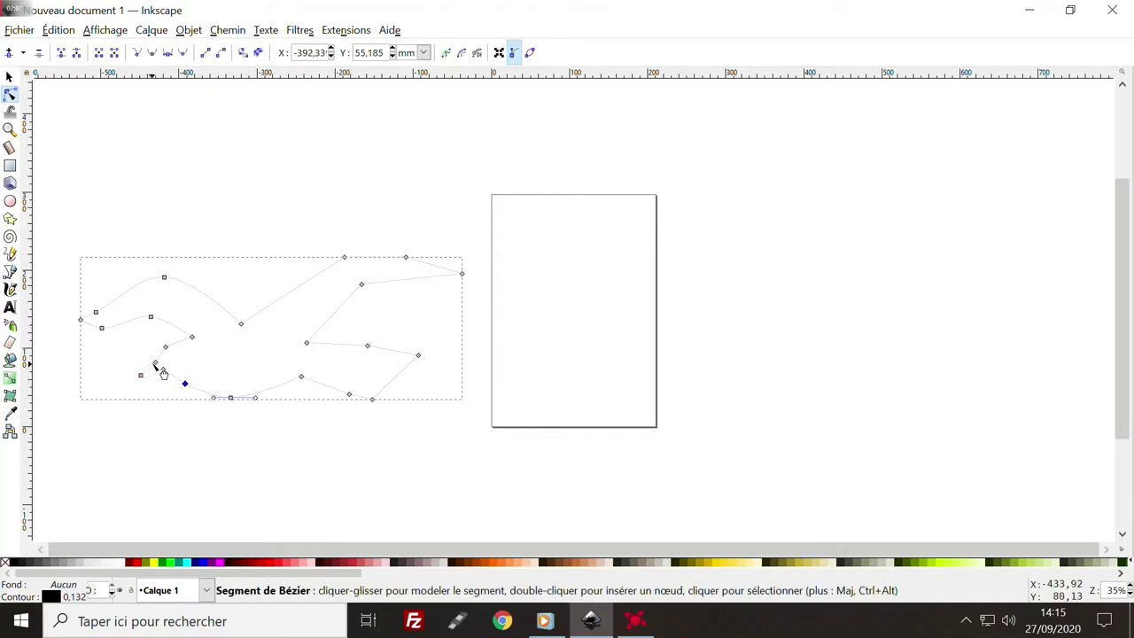
{"action": "left_click", "coordinate": [141, 377]}
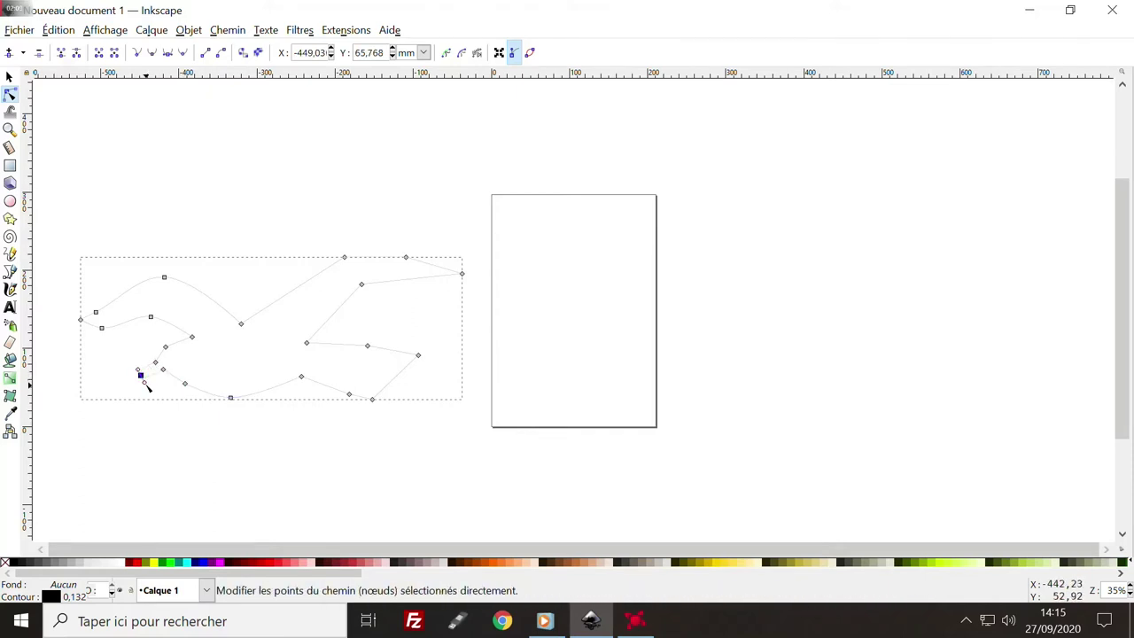
{"action": "left_click_drag", "start_coordinate": [144, 381], "coordinate": [146, 380]}
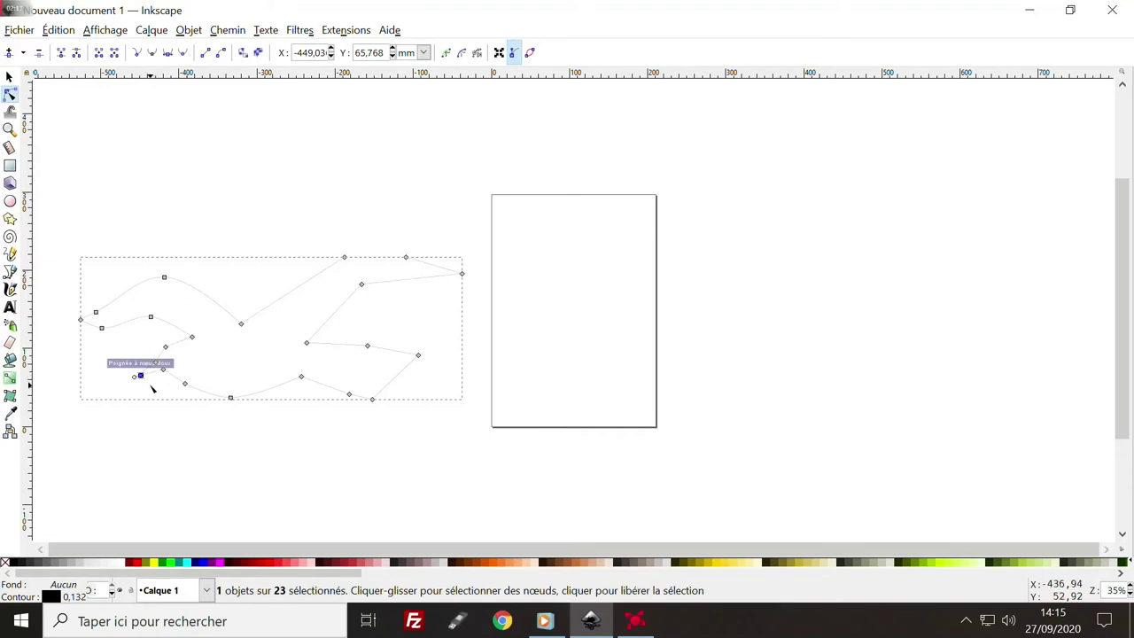
{"action": "left_click", "coordinate": [149, 379]}
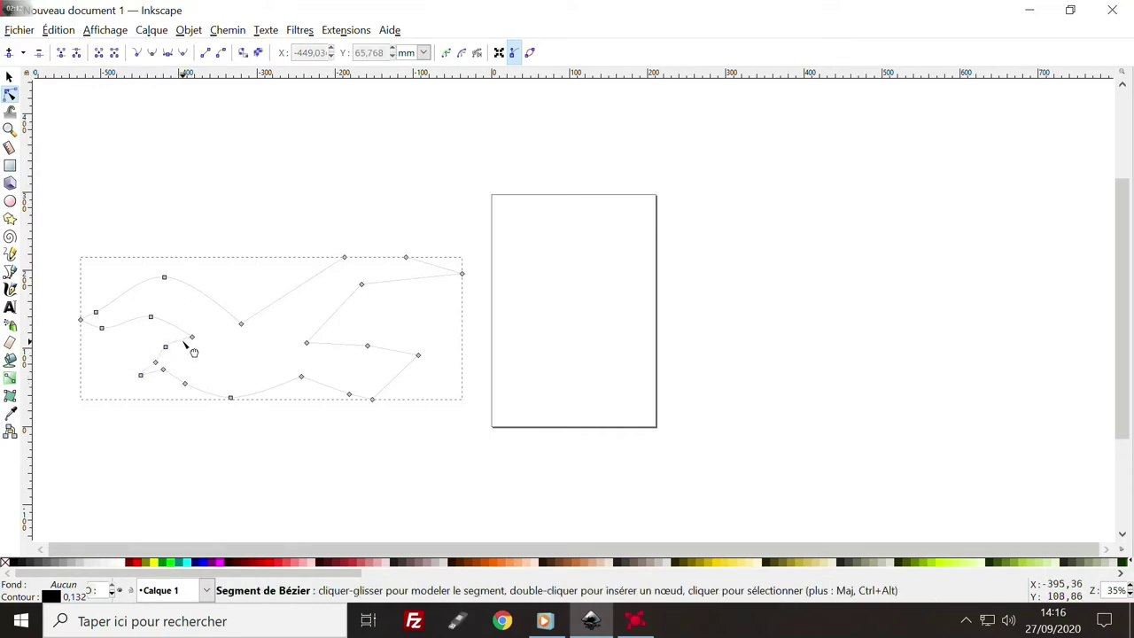
{"action": "left_click_drag", "start_coordinate": [192, 337], "coordinate": [197, 339]}
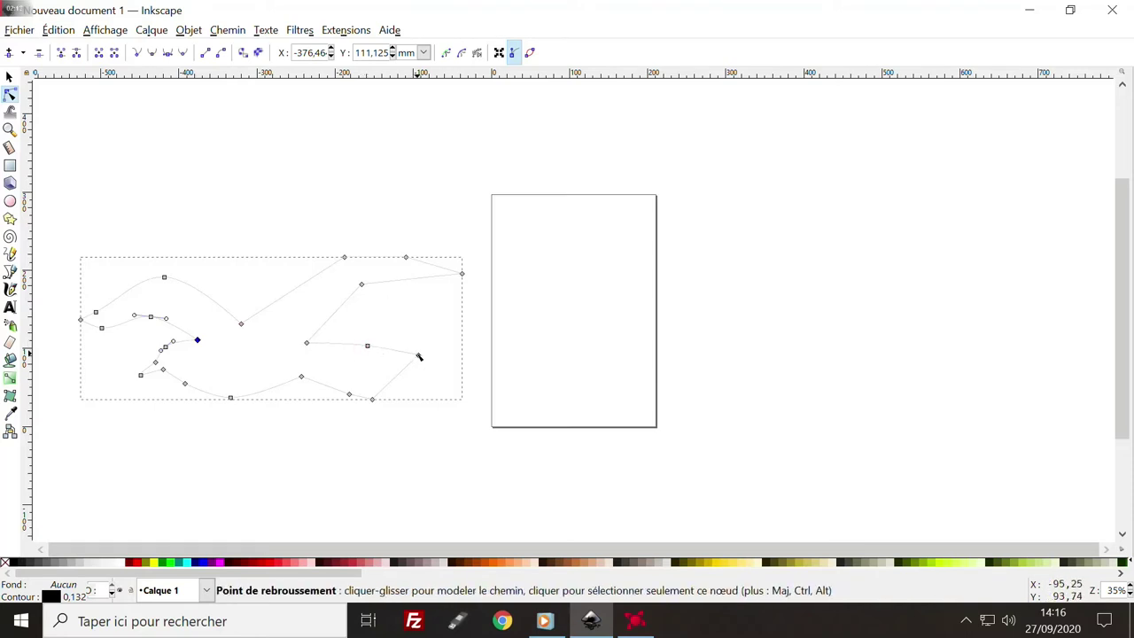
- Smooth and reshape the lower-right curve by moving its nodes and handles
{"action": "left_click", "coordinate": [372, 397]}
{"action": "left_click", "coordinate": [372, 396], "text": "ctrl"}
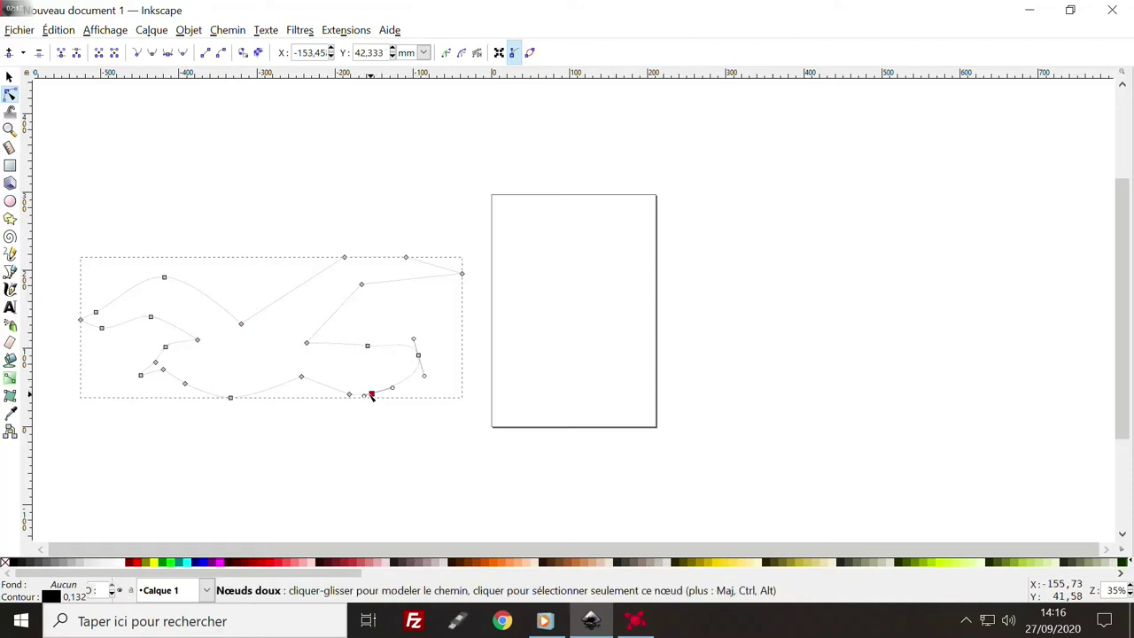
{"action": "left_click_drag", "start_coordinate": [350, 396], "coordinate": [351, 388]}
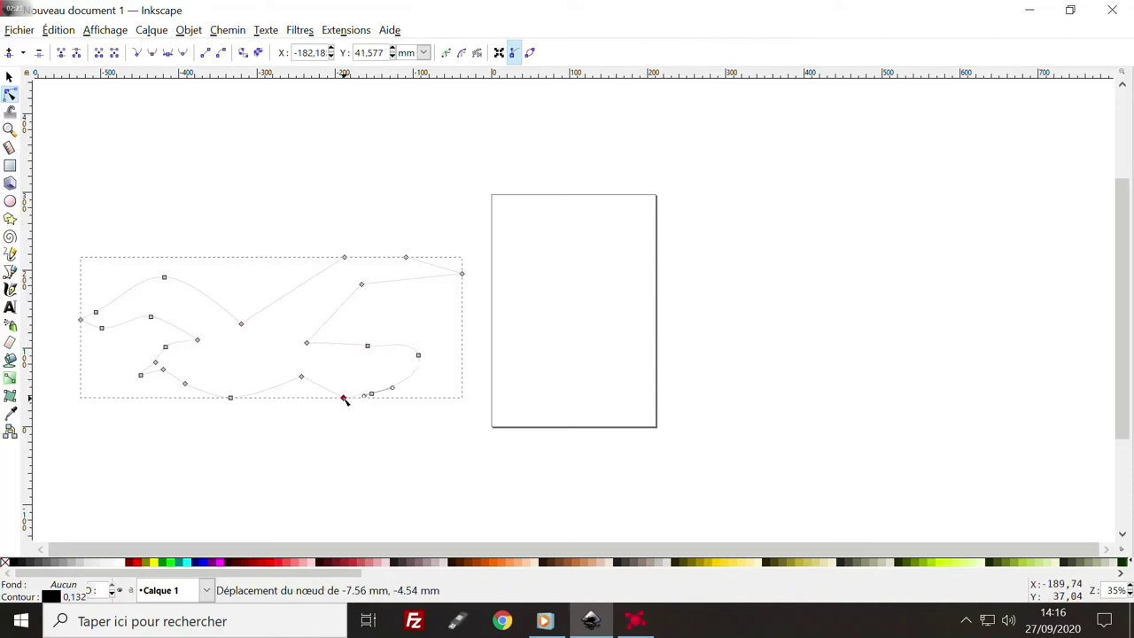
{"action": "left_click", "coordinate": [418, 356]}
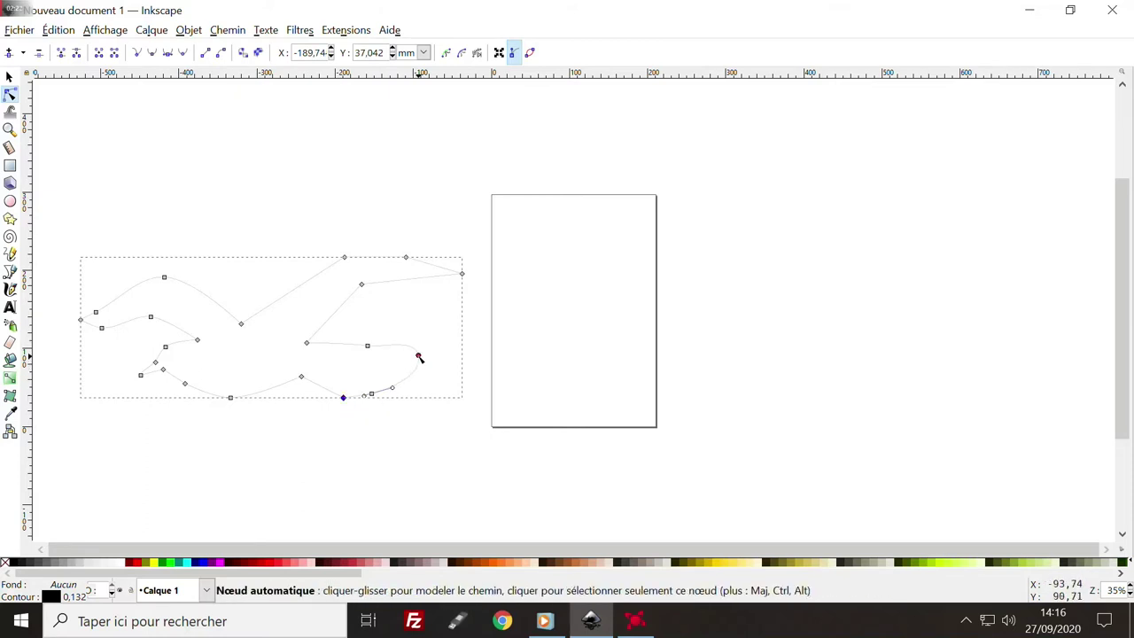
{"action": "mouse_move", "coordinate": [419, 356]}
{"action": "left_mouse_down"}
{"action": "mouse_move", "coordinate": [406, 348]}
{"action": "mouse_move", "coordinate": [425, 362]}
{"action": "left_mouse_up"}
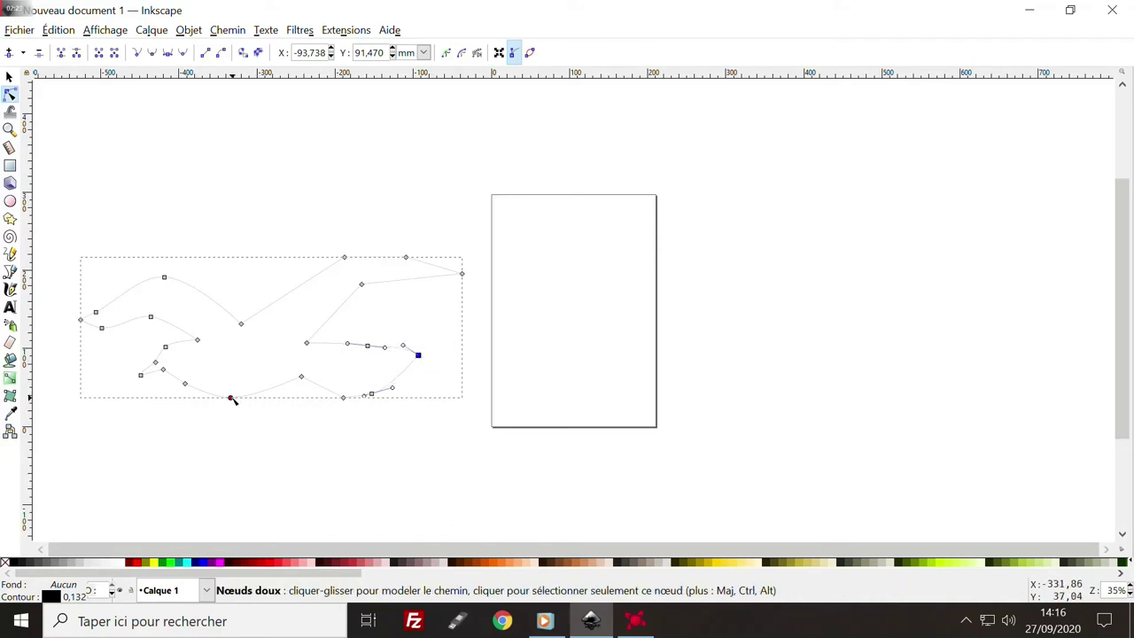
{"action": "left_click_drag", "start_coordinate": [303, 380], "coordinate": [343, 389]}
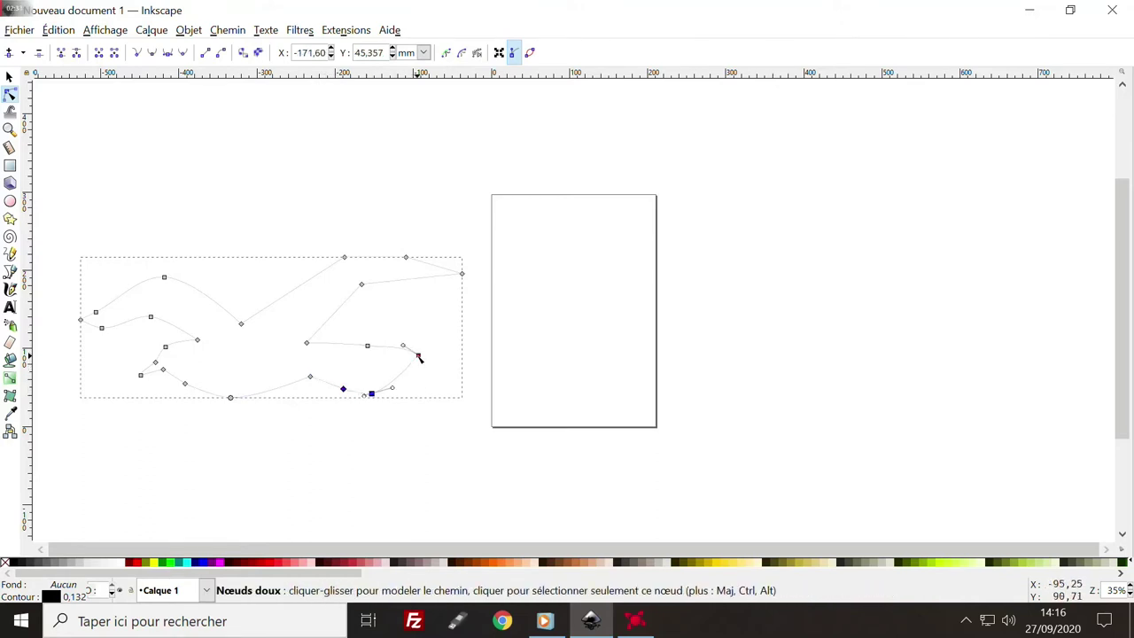
{"action": "left_click_drag", "start_coordinate": [418, 355], "coordinate": [405, 356]}
{"action": "left_click_drag", "start_coordinate": [372, 394], "coordinate": [338, 388]}
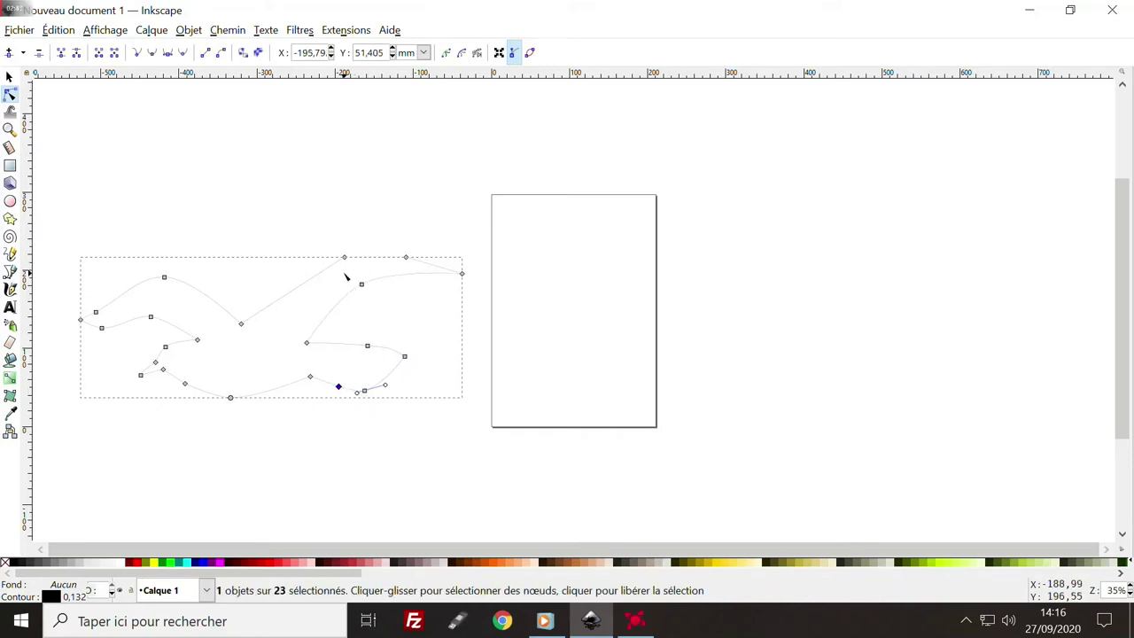
- Refine the curves at the upper inner edge and the right tip
{"action": "left_click", "coordinate": [361, 286]}
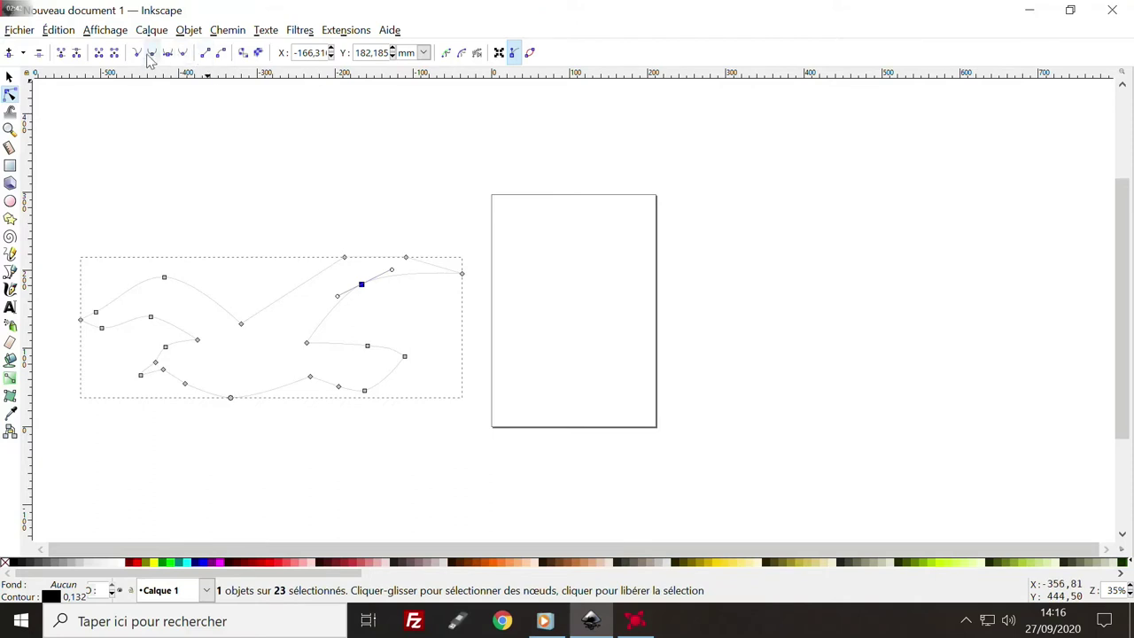
{"action": "left_click_drag", "start_coordinate": [392, 273], "coordinate": [394, 281]}
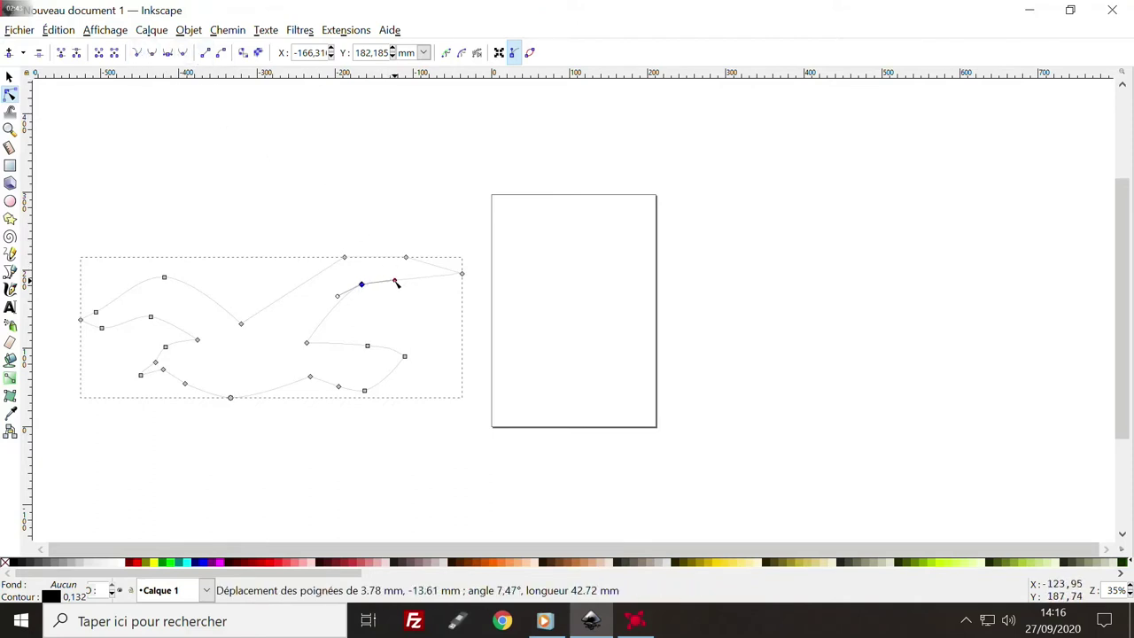
{"action": "left_click", "coordinate": [345, 257]}
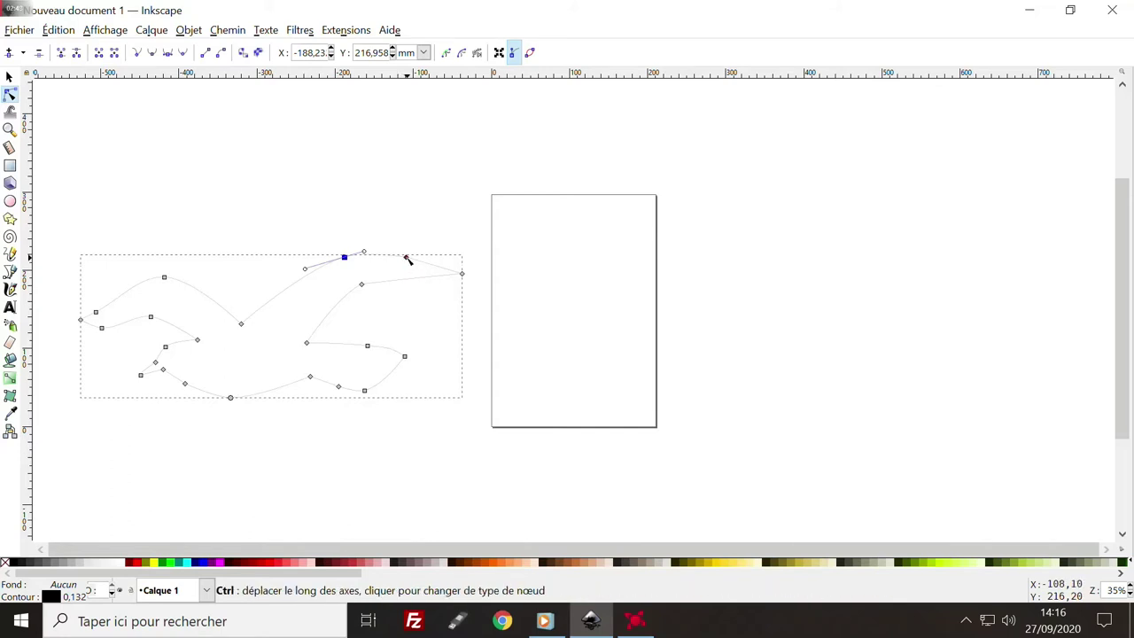
{"action": "left_click", "coordinate": [462, 275]}
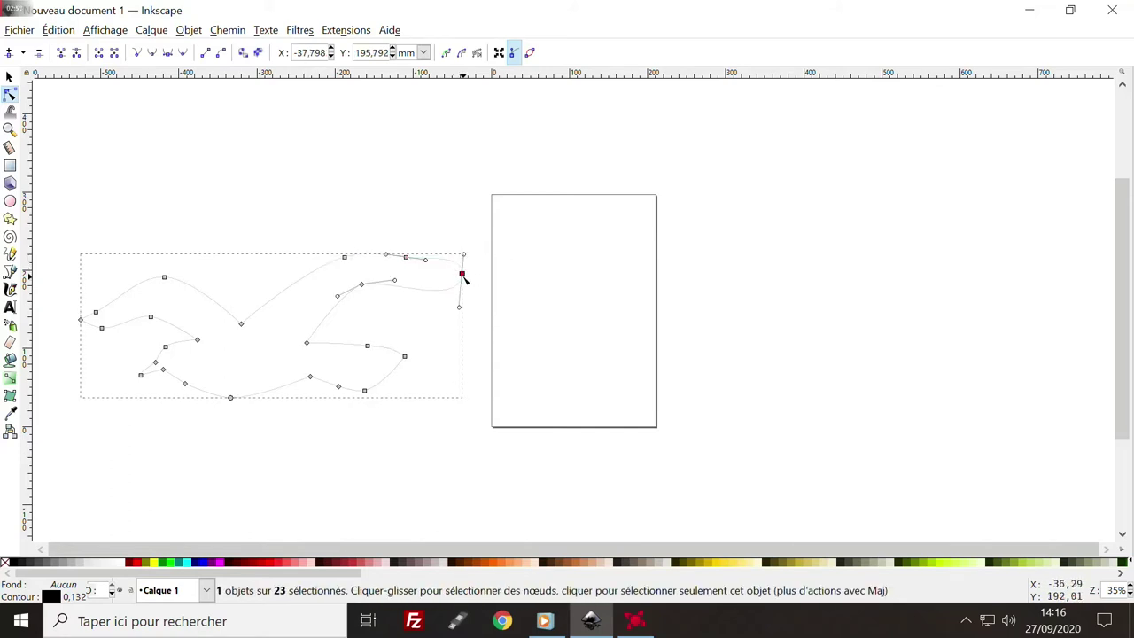
{"action": "left_click_drag", "start_coordinate": [459, 305], "coordinate": [467, 268]}
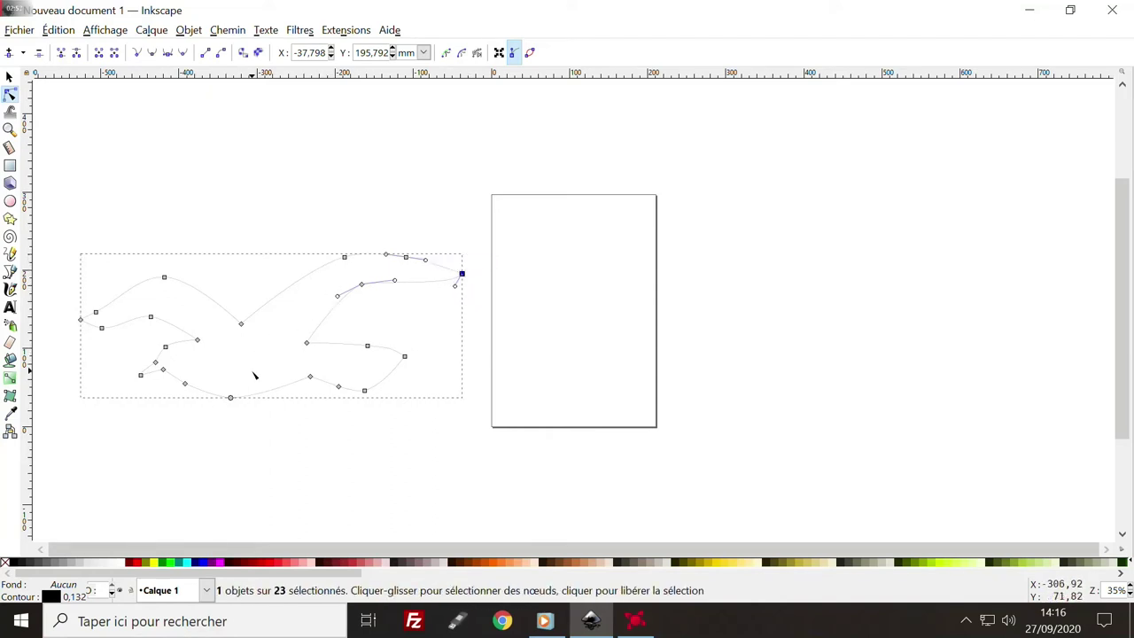
- Fine-tune the bottom, middle and upper-left curves of the outline
{"action": "left_click_drag", "start_coordinate": [230, 398], "coordinate": [232, 393]}
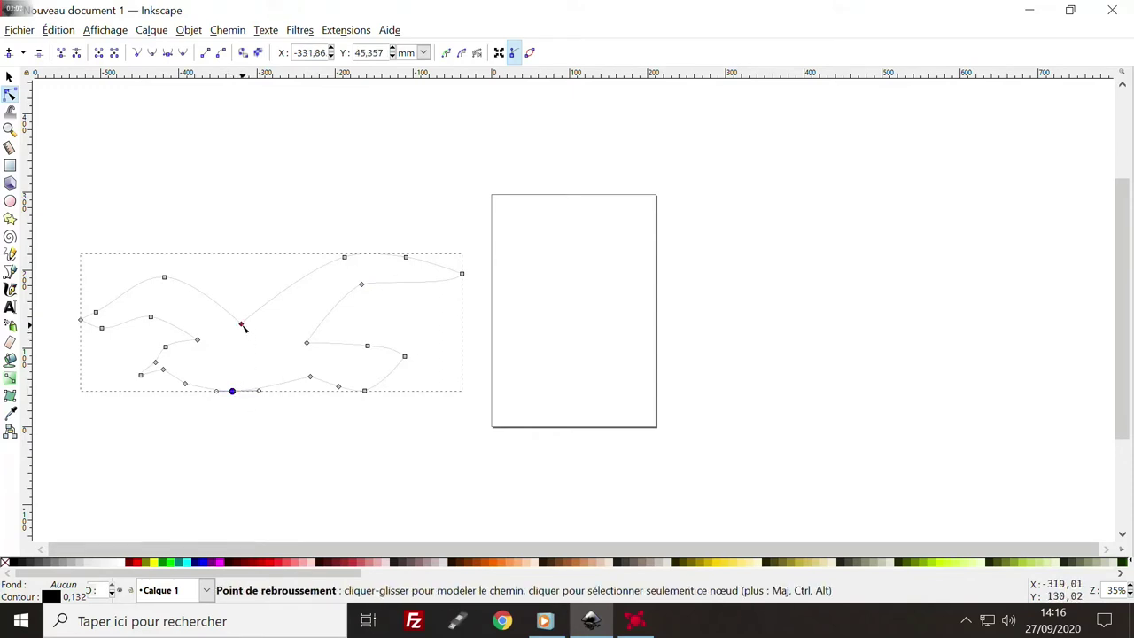
{"action": "left_click_drag", "start_coordinate": [242, 323], "coordinate": [233, 322]}
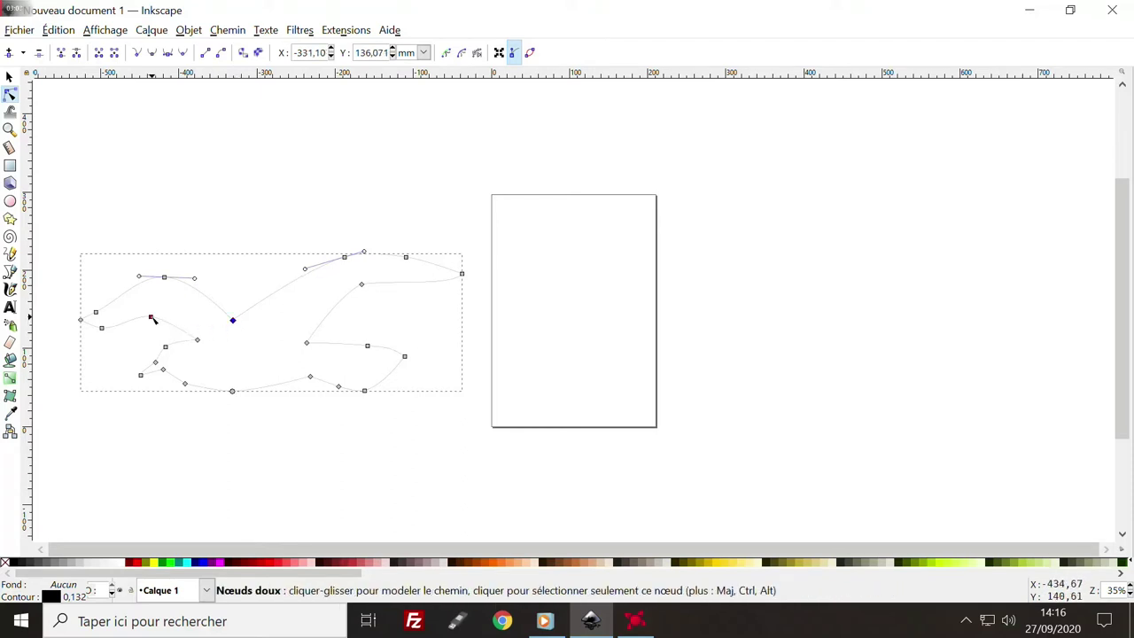
{"action": "mouse_move", "coordinate": [152, 317]}
{"action": "left_mouse_down"}
{"action": "mouse_move", "coordinate": [131, 333]}
{"action": "mouse_move", "coordinate": [93, 309]}
{"action": "left_mouse_up"}
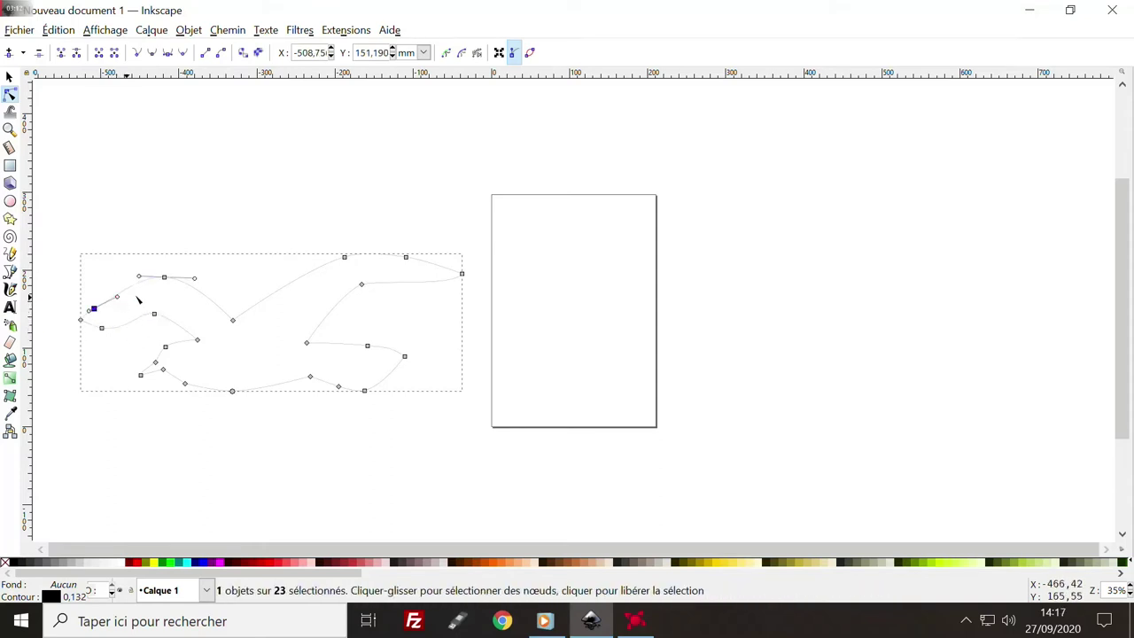
{"action": "left_click_drag", "start_coordinate": [138, 276], "coordinate": [129, 283]}
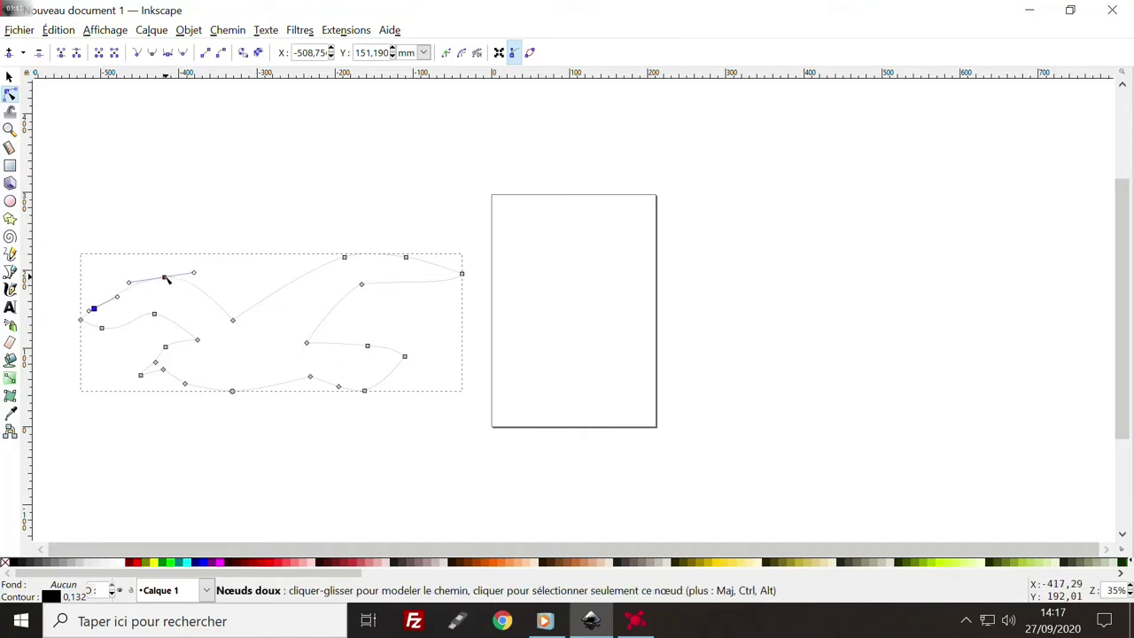
{"action": "left_click", "coordinate": [164, 278]}
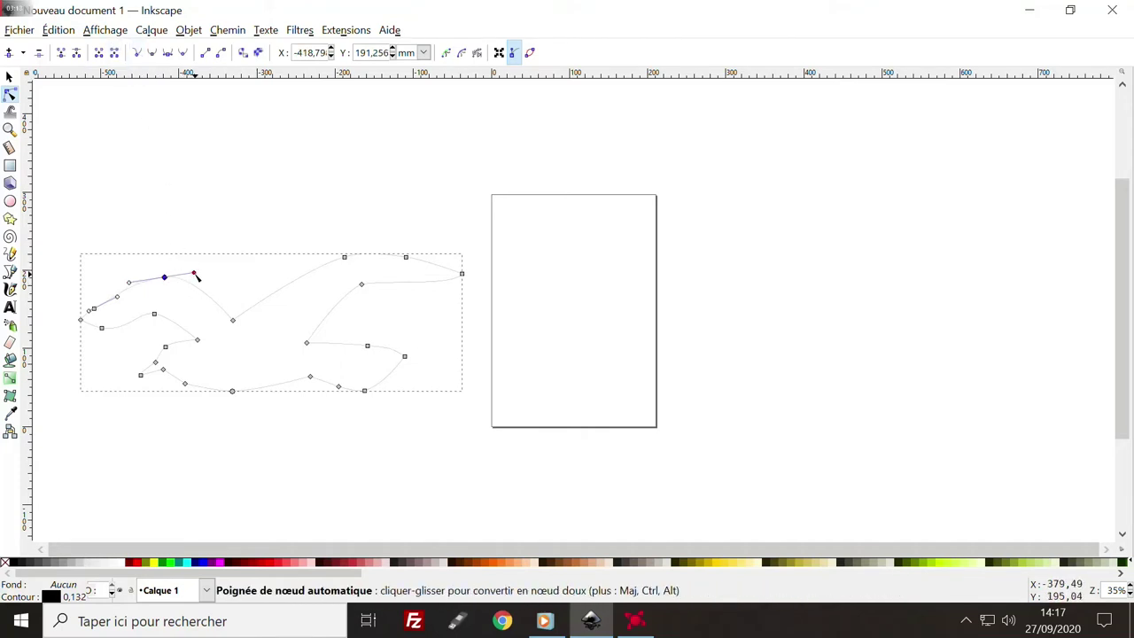
{"action": "left_click_drag", "start_coordinate": [195, 277], "coordinate": [182, 277]}
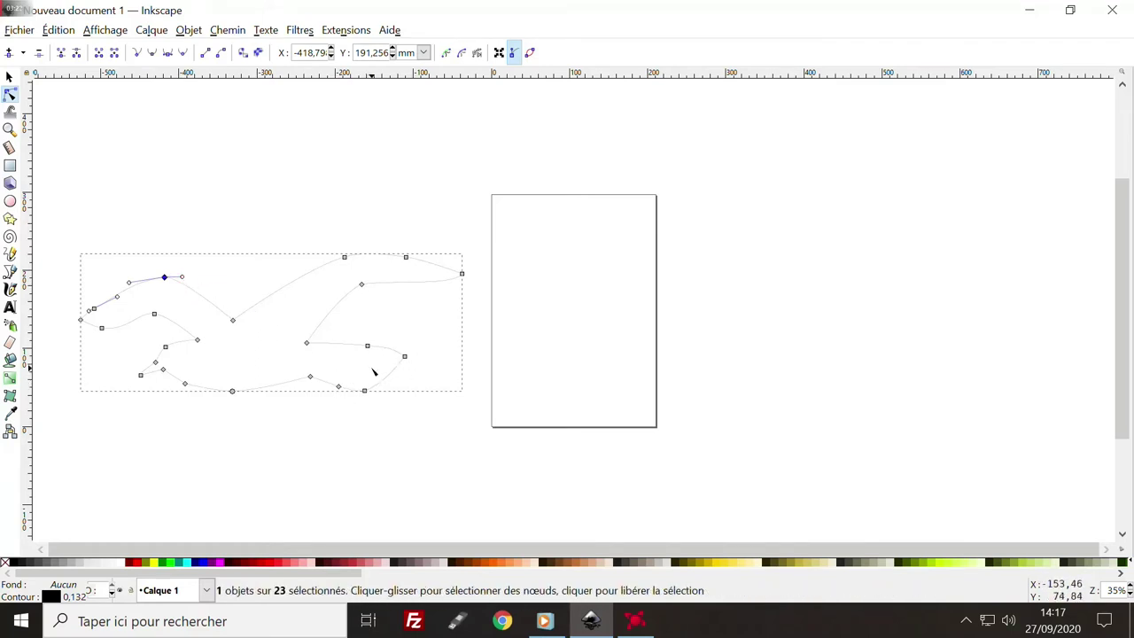
- Apply the width-4 stroke preset to the seagull outline, then deselect it
{"action": "left_click", "coordinate": [9, 77]}
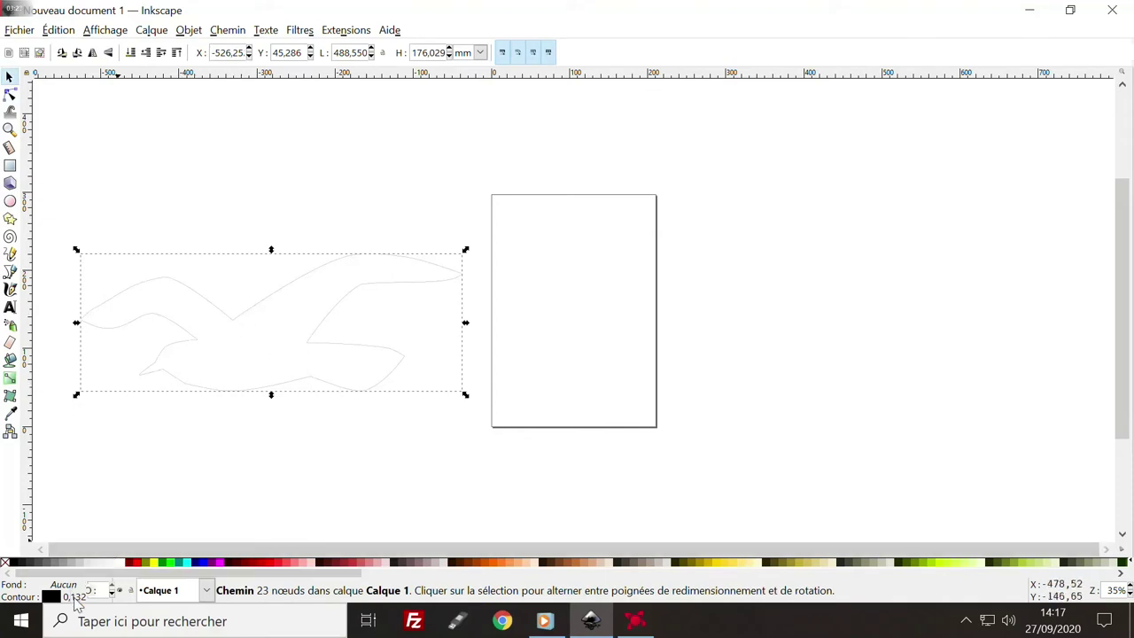
{"action": "right_click", "coordinate": [82, 591]}
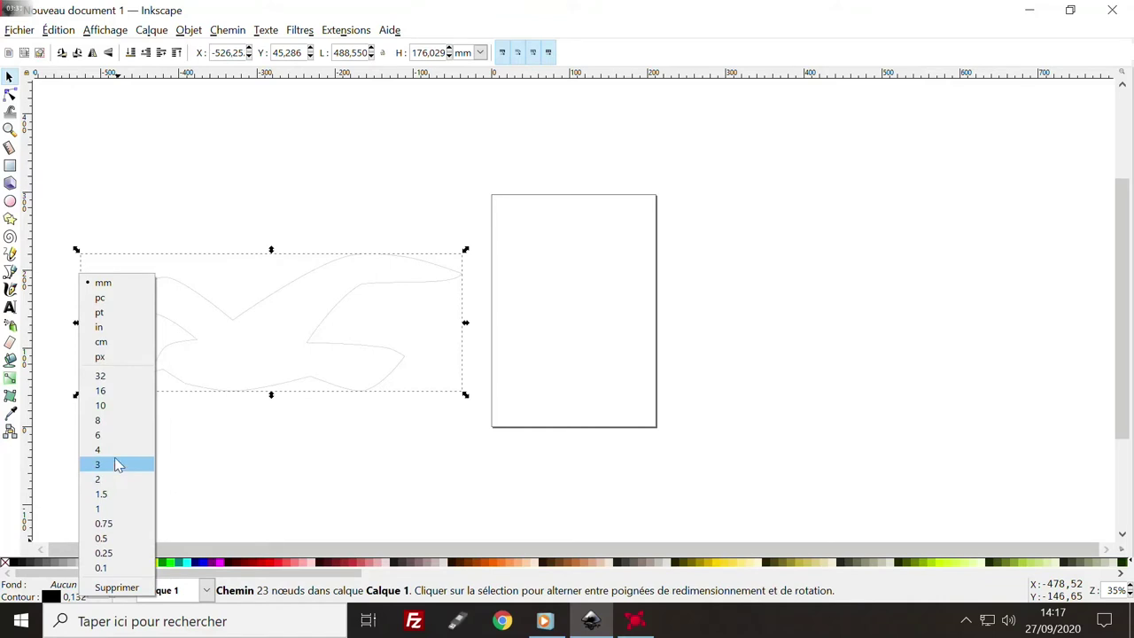
{"action": "left_click", "coordinate": [115, 453]}
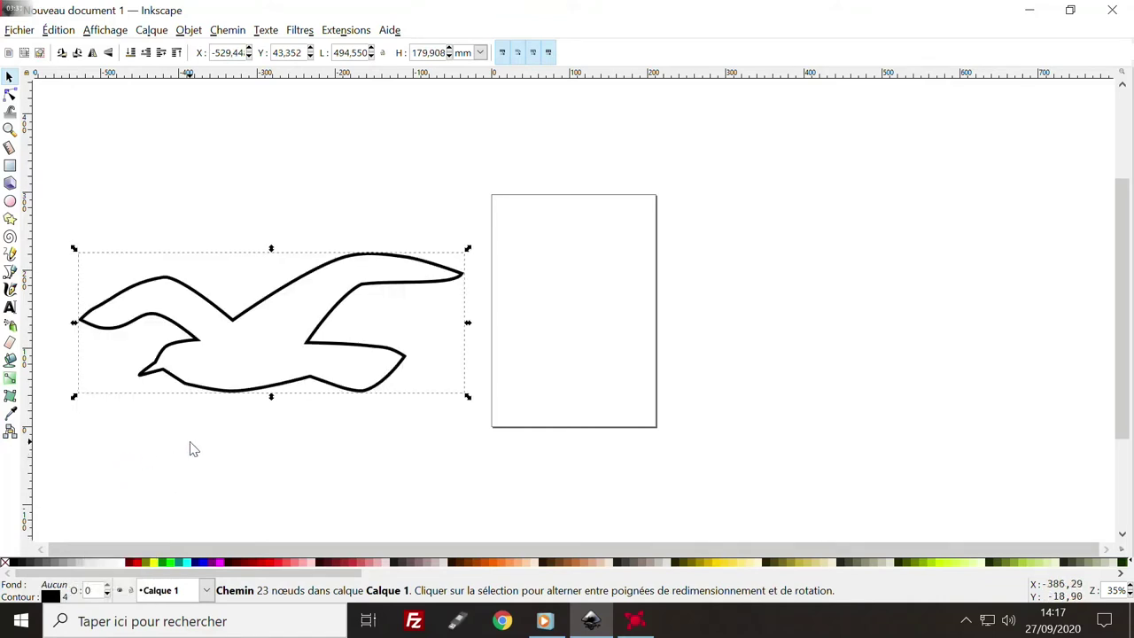
{"action": "scroll", "coordinate": [184, 410], "scroll_direction": "down", "scroll_amount": 1}
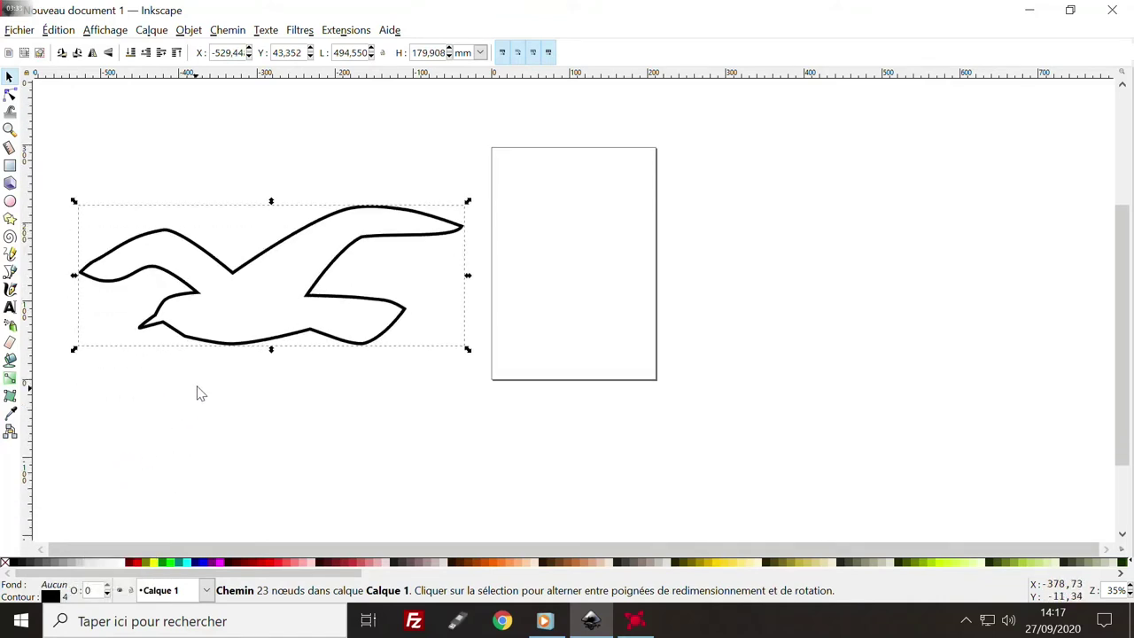
{"action": "scroll", "coordinate": [197, 393], "scroll_direction": "down", "scroll_amount": 1}
{"action": "left_click", "coordinate": [177, 373]}
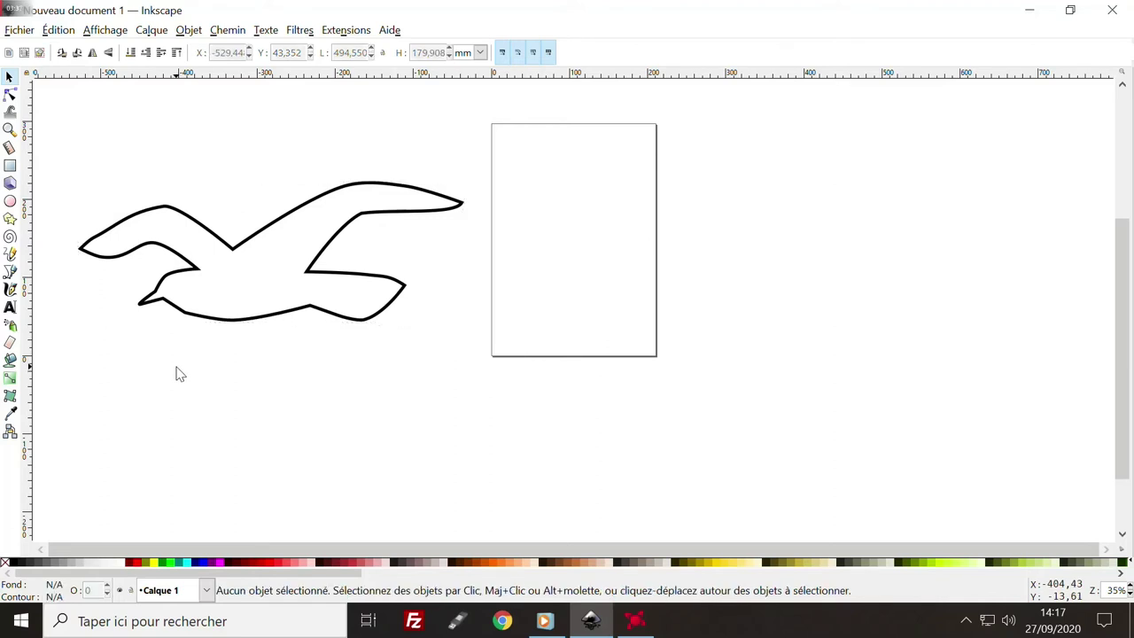
- Type the caption HOLLISTAR below the seagull with the Text tool
{"action": "left_click", "coordinate": [10, 309]}
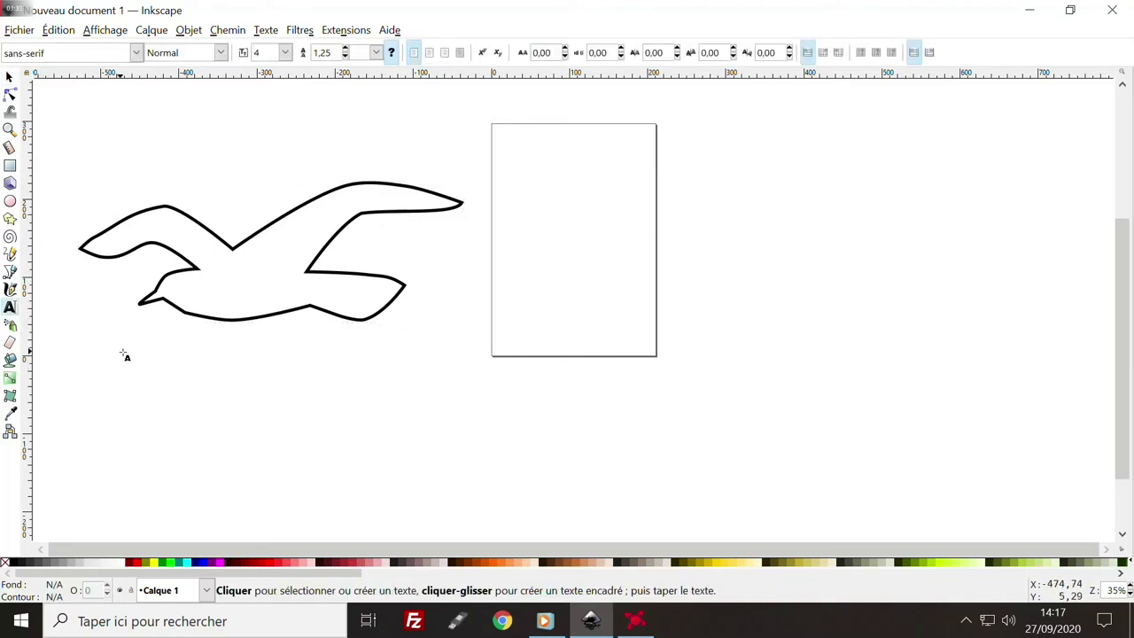
{"action": "left_click", "coordinate": [155, 367]}
{"action": "type", "text": "H"}
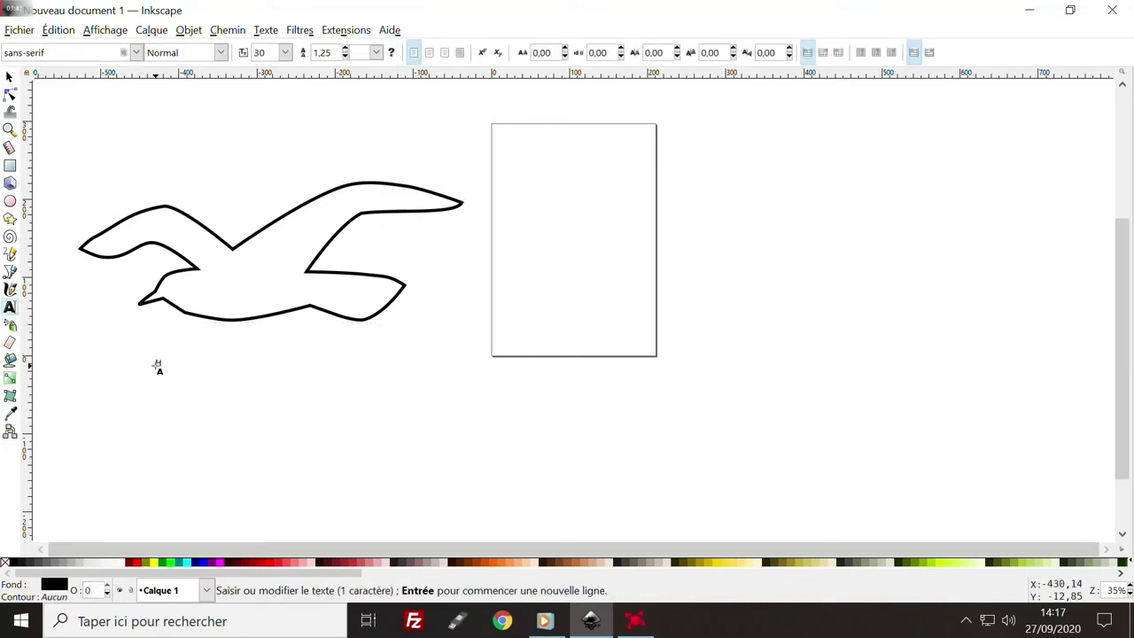
{"action": "type", "text": "OLLISTER"}
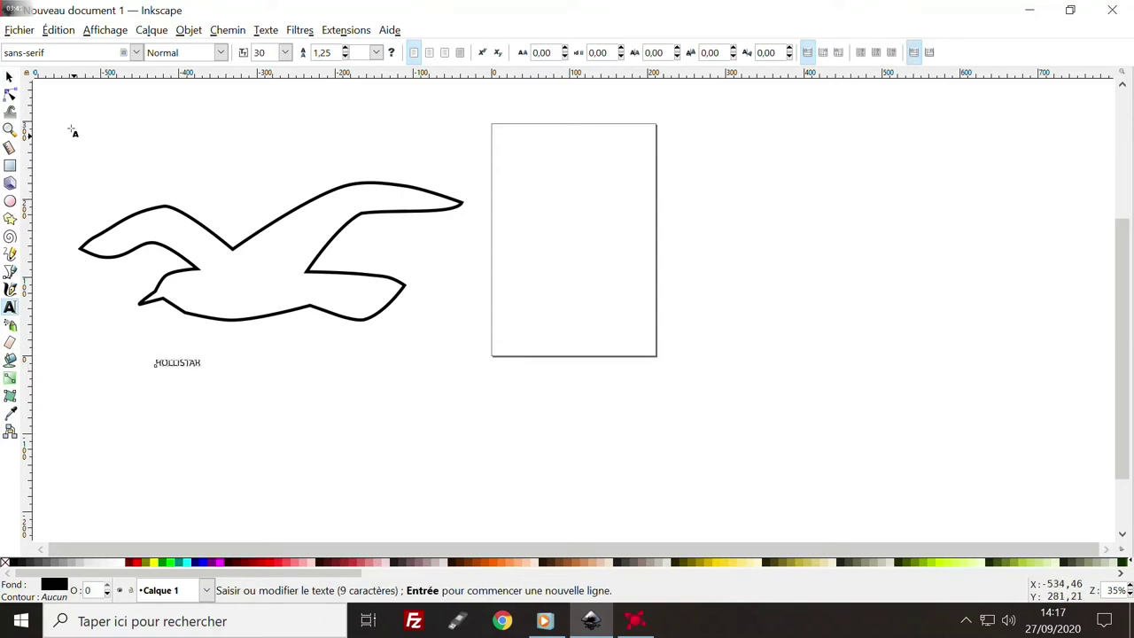
{"action": "left_click", "coordinate": [10, 78]}
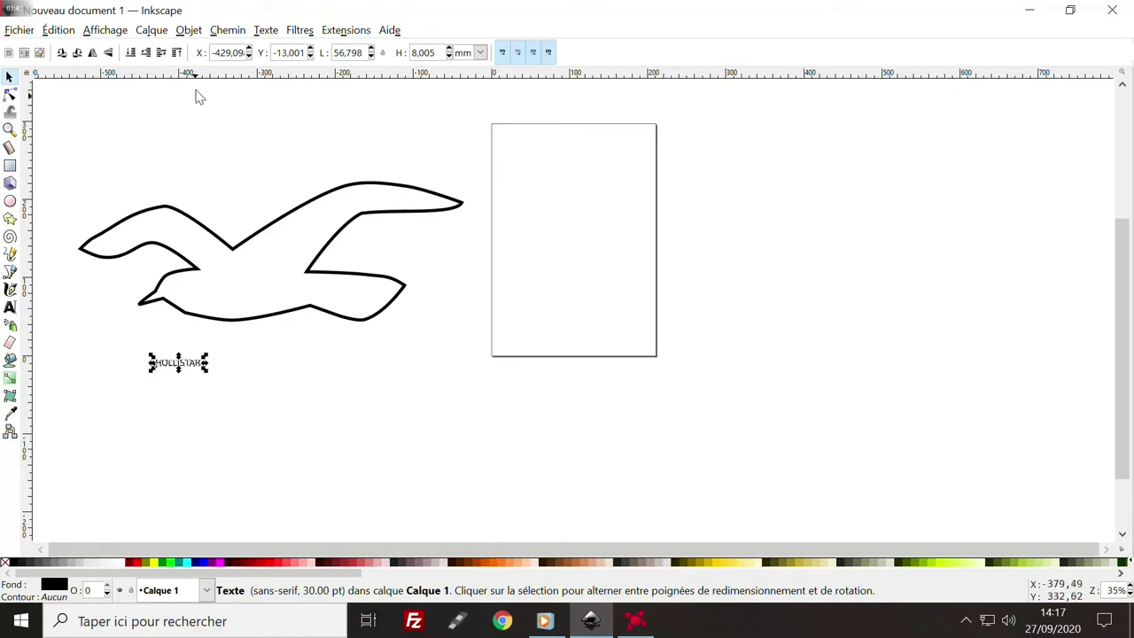
{"action": "left_click", "coordinate": [266, 36]}
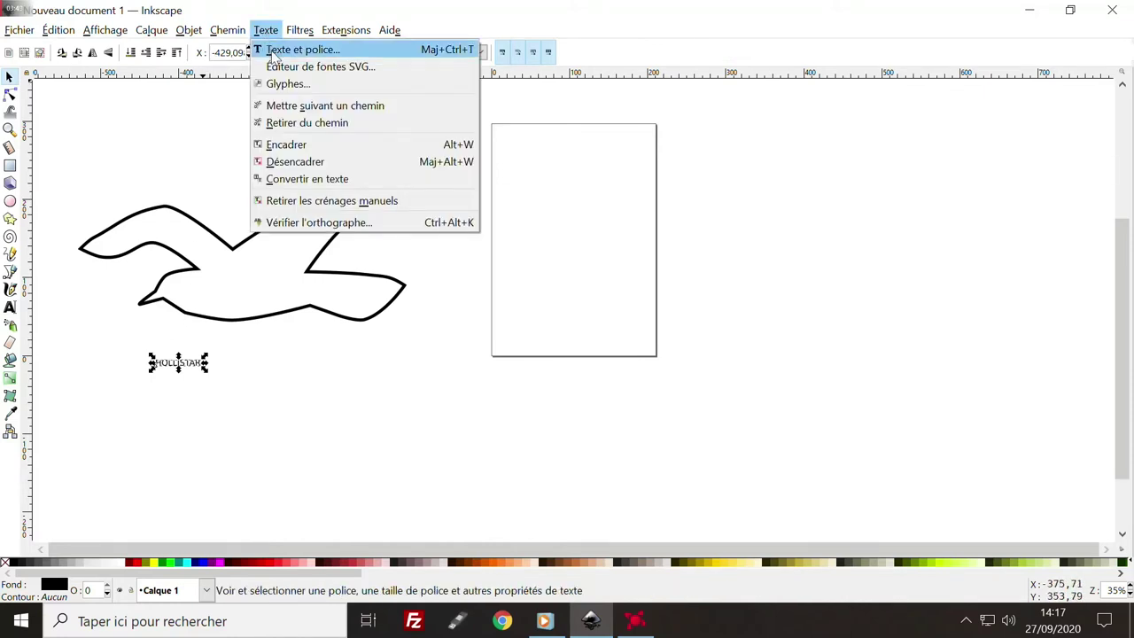
- Set the caption's font to Berlin Sans FB Demi in Text and Font
{"action": "left_click", "coordinate": [275, 50]}
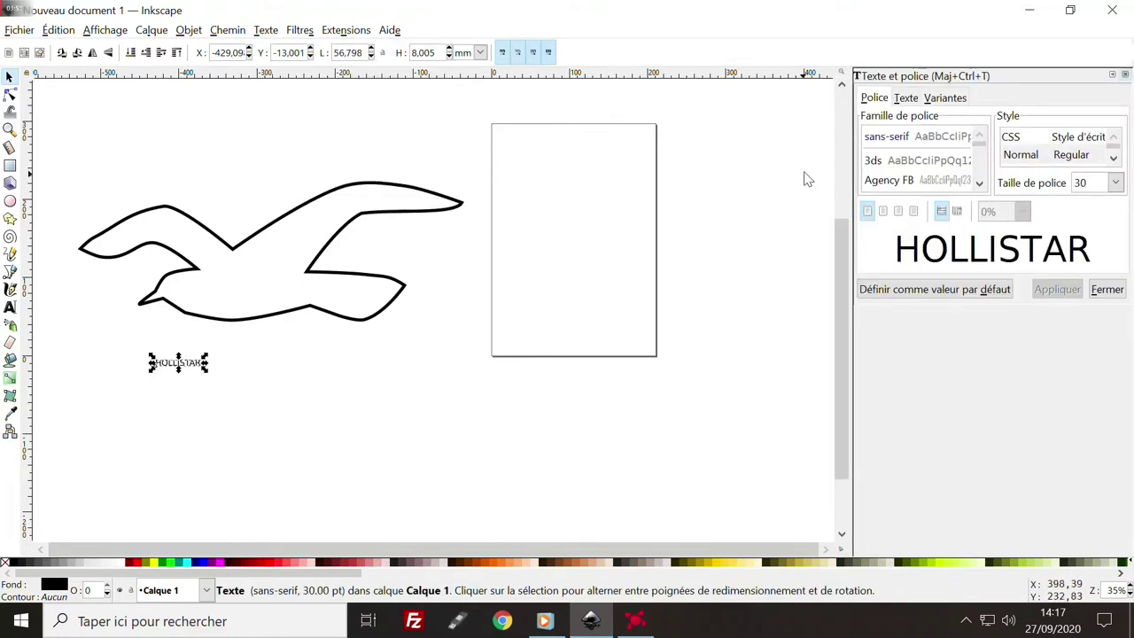
{"action": "left_click", "coordinate": [906, 182]}
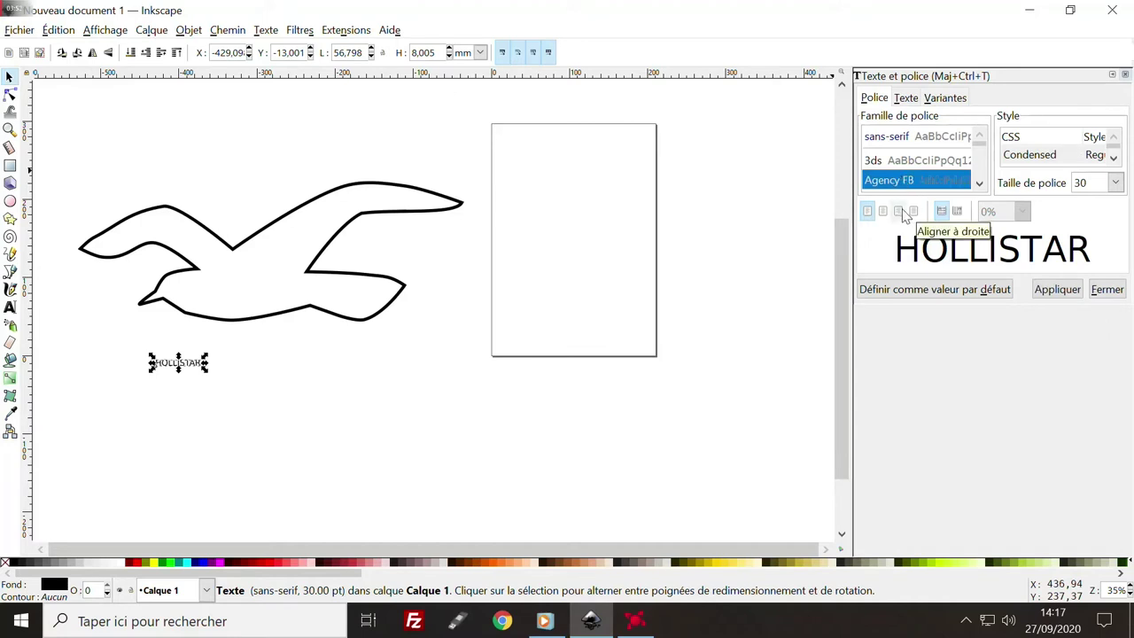
{"action": "key", "text": "Down"}
{"action": "key", "text": "Down"}
{"action": "key", "text": "Down"}
{"action": "key", "text": "Down"}
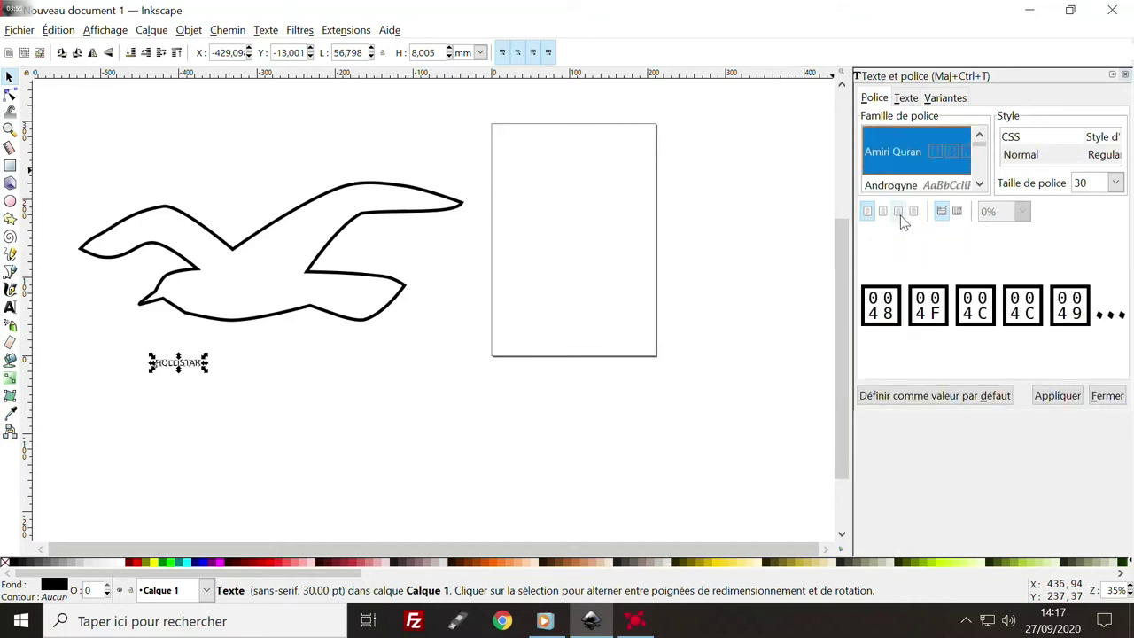
{"action": "key", "text": "Down"}
{"action": "key", "text": "Down"}
{"action": "key", "text": "Down"}
{"action": "key", "text": "Down"}
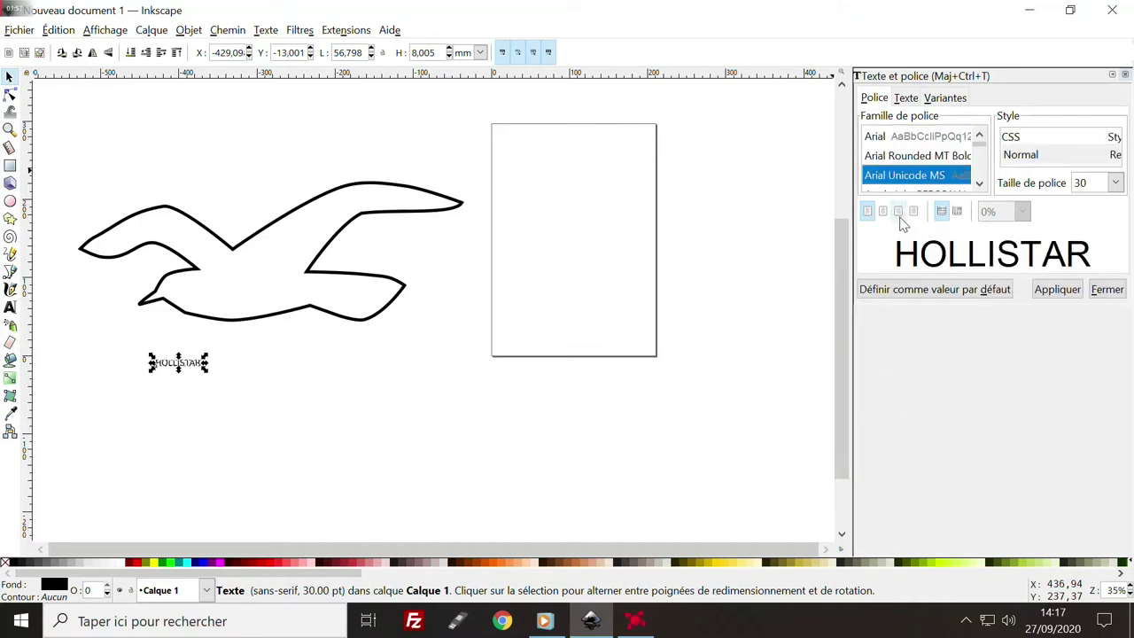
{"action": "key", "text": "Down"}
{"action": "key", "text": "Down"}
{"action": "key", "text": "Down"}
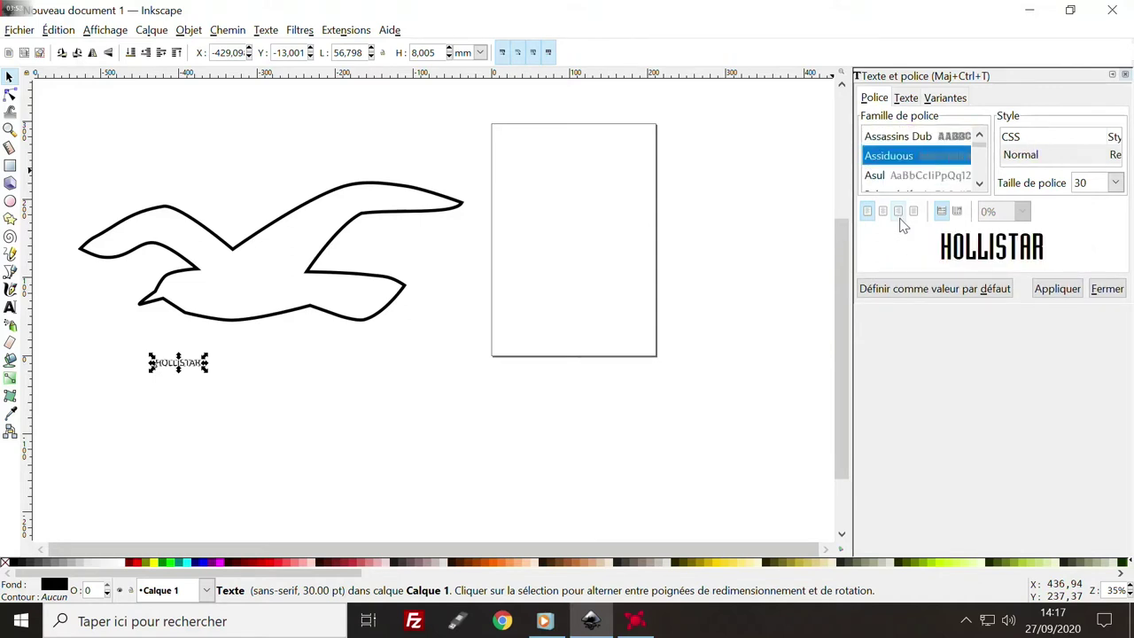
{"action": "key", "text": "Down"}
{"action": "key", "text": "Down"}
{"action": "key", "text": "Down"}
{"action": "key", "text": "Down"}
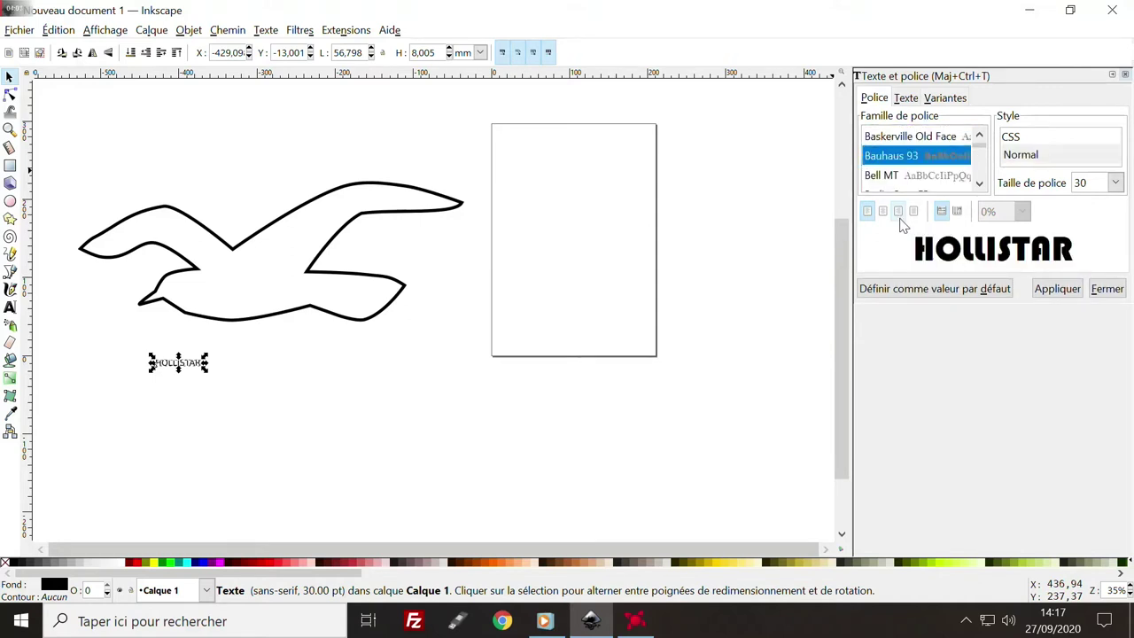
{"action": "key", "text": "Down"}
{"action": "key", "text": "Down"}
{"action": "key", "text": "Down"}
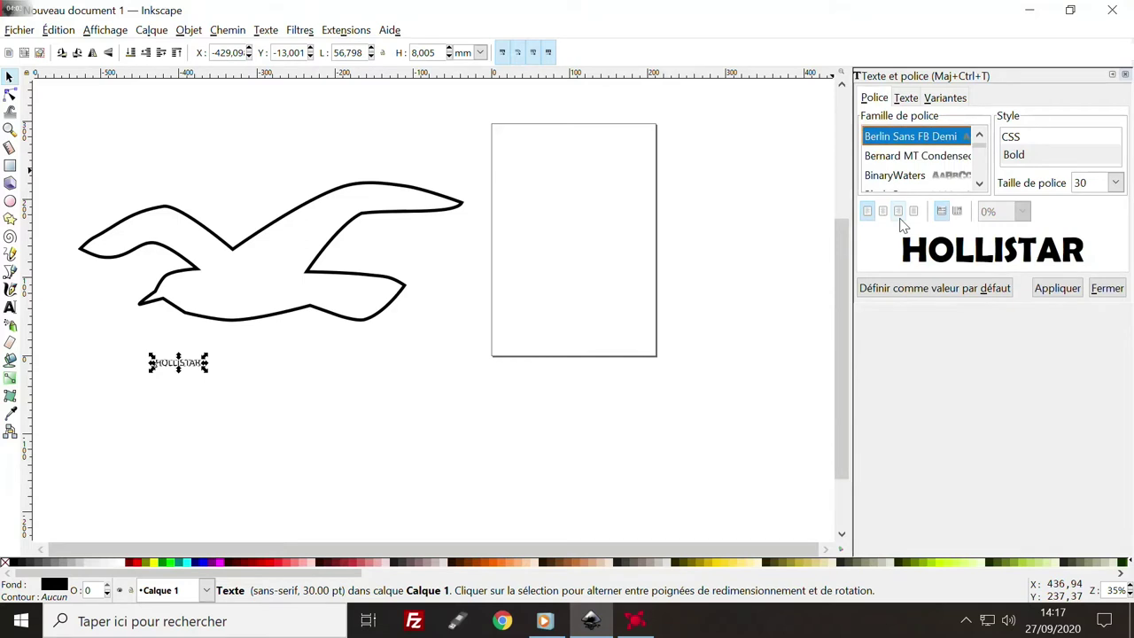
{"action": "left_click", "coordinate": [1057, 288]}
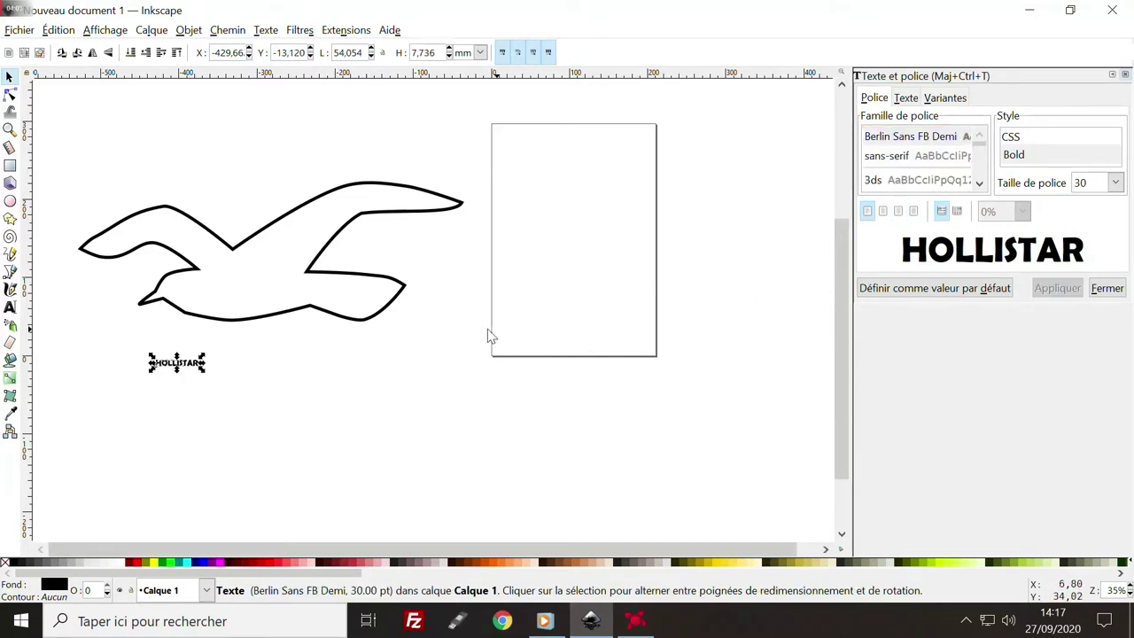
- Enlarge the HOLLISTAR caption to span most of the seagull's width
{"action": "left_click_drag", "start_coordinate": [203, 372], "coordinate": [366, 438]}
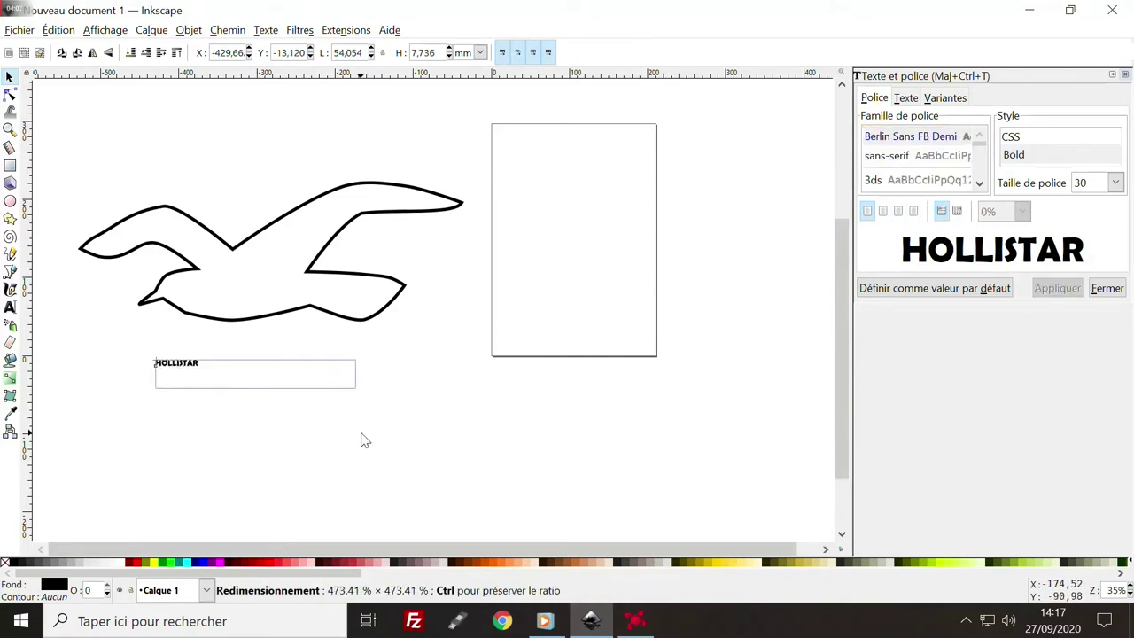
{"action": "left_click_drag", "start_coordinate": [362, 395], "coordinate": [395, 404]}
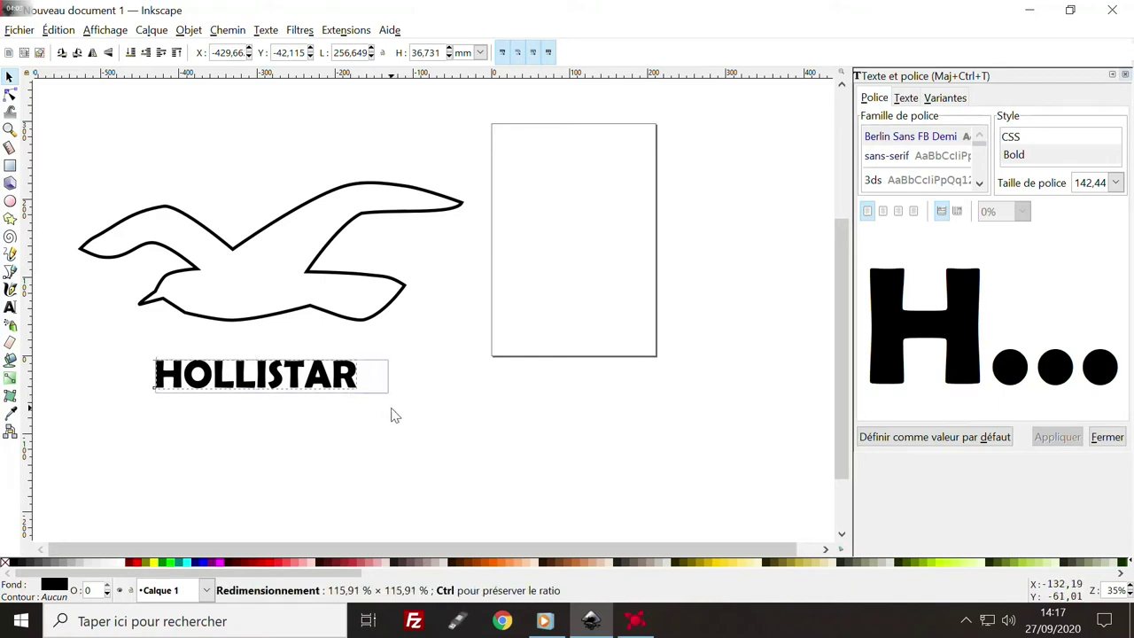
{"action": "mouse_move", "coordinate": [325, 380]}
{"action": "left_mouse_down"}
{"action": "mouse_move", "coordinate": [305, 373]}
{"action": "mouse_move", "coordinate": [259, 405]}
{"action": "left_mouse_up"}
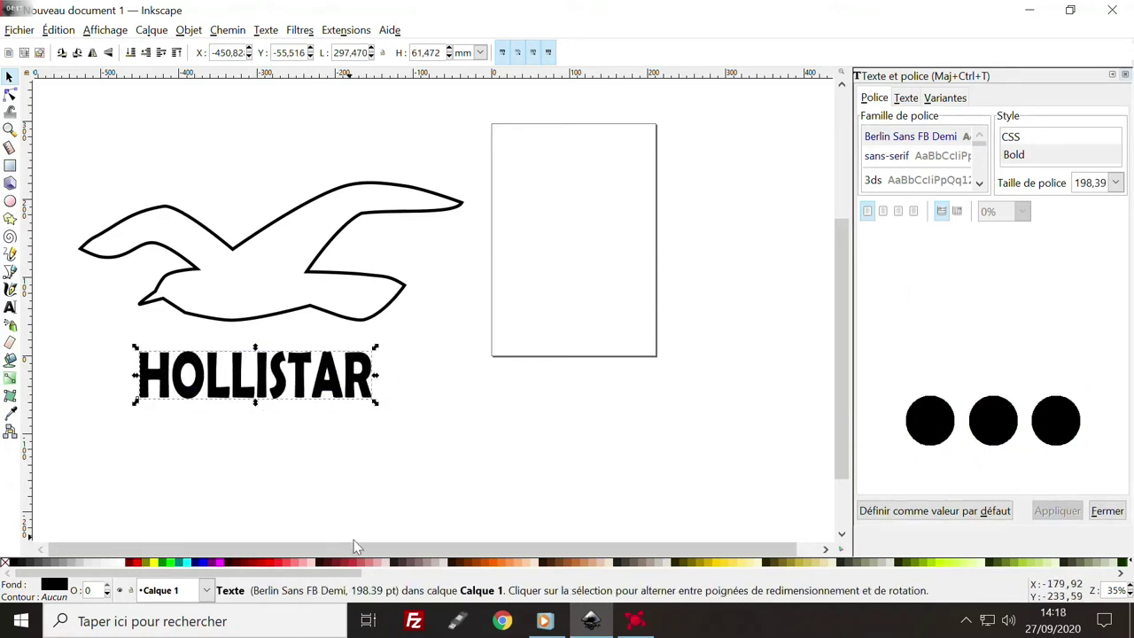
- Fill the HOLLISTAR caption and the seagull with violet
{"action": "left_click", "coordinate": [211, 568]}
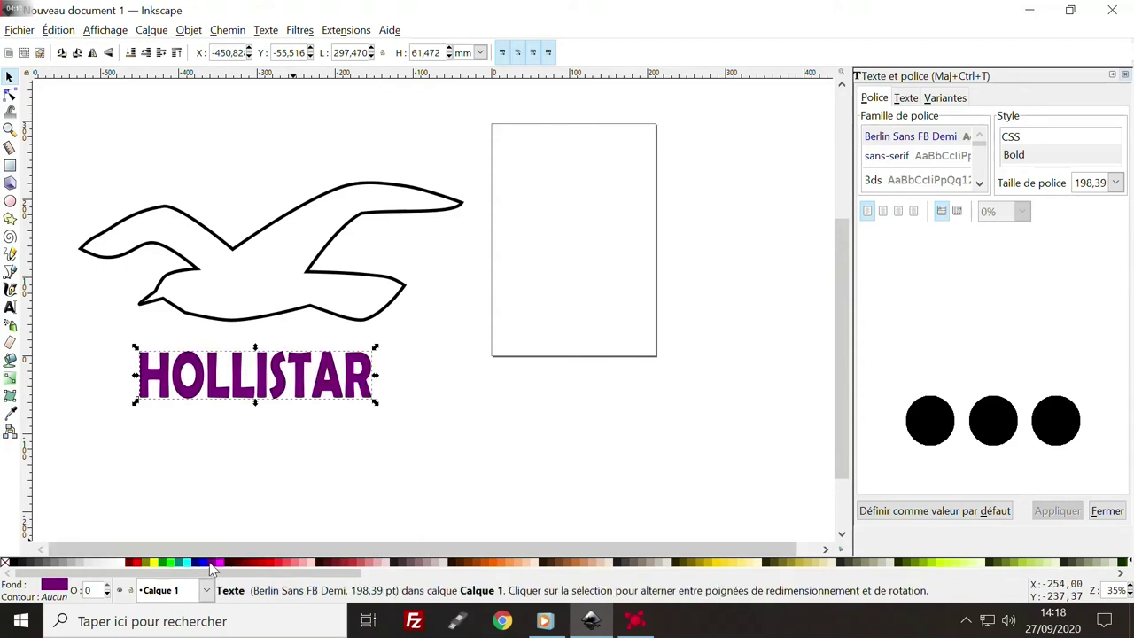
{"action": "left_click", "coordinate": [252, 321]}
{"action": "left_click", "coordinate": [214, 565]}
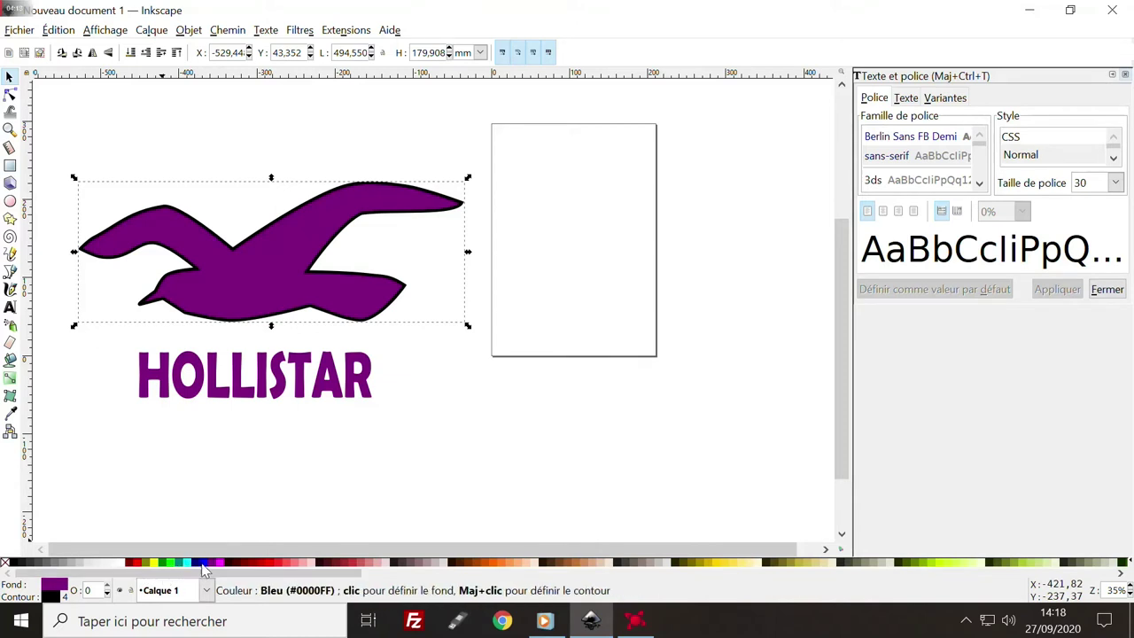
- Give the seagull a cyan stroke and nudge the caption beneath it
{"action": "right_click", "coordinate": [204, 568]}
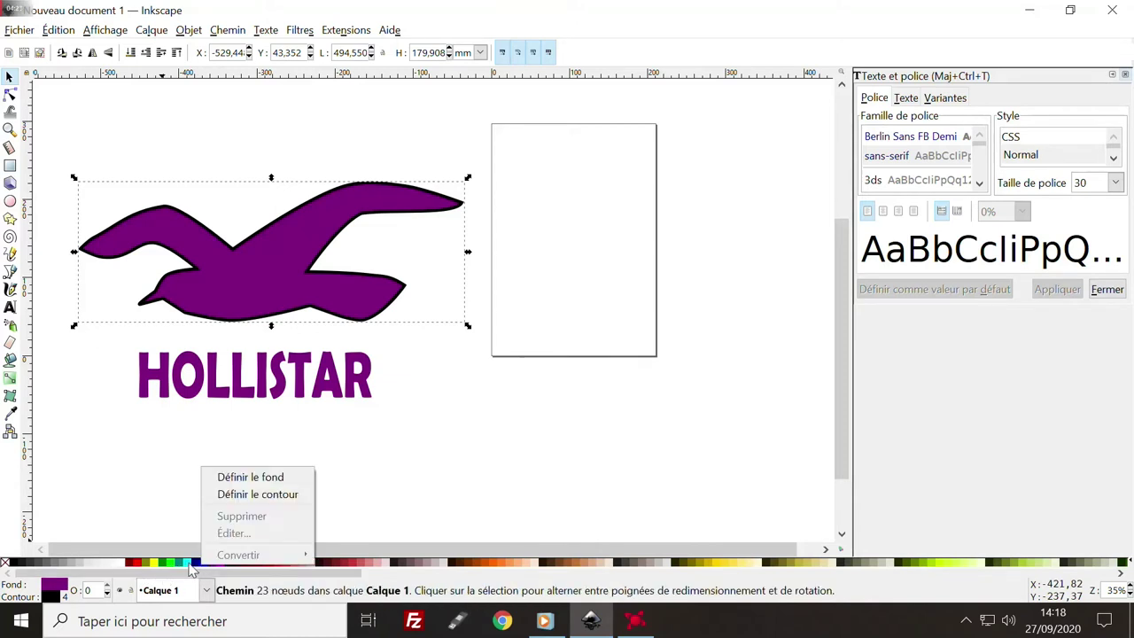
{"action": "left_click", "coordinate": [192, 569]}
{"action": "right_click", "coordinate": [187, 567]}
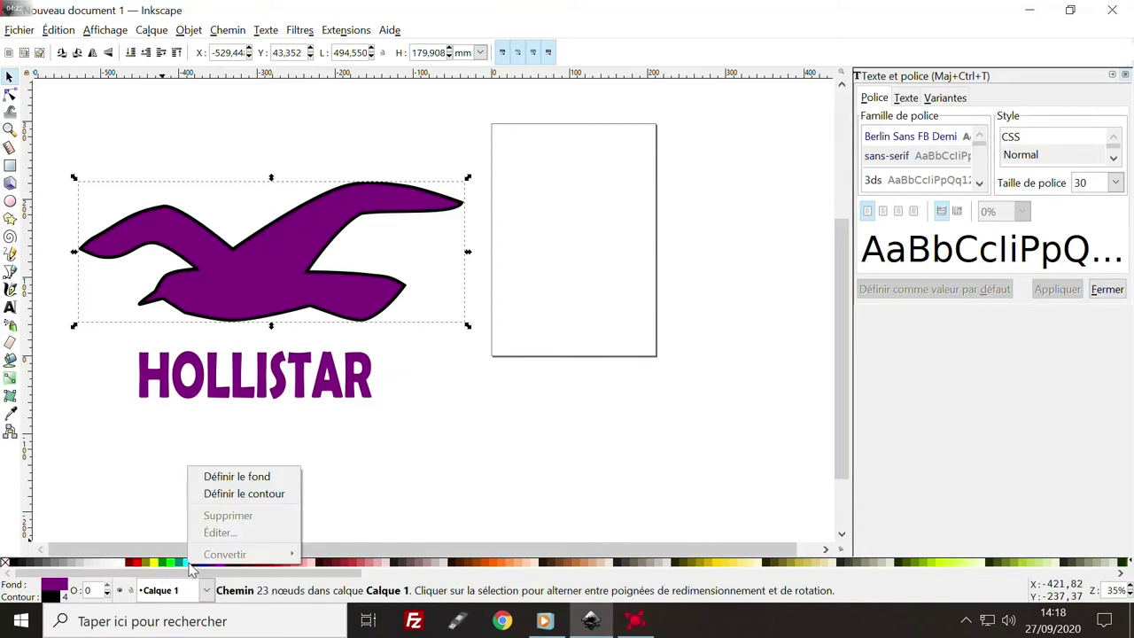
{"action": "left_click", "coordinate": [223, 502]}
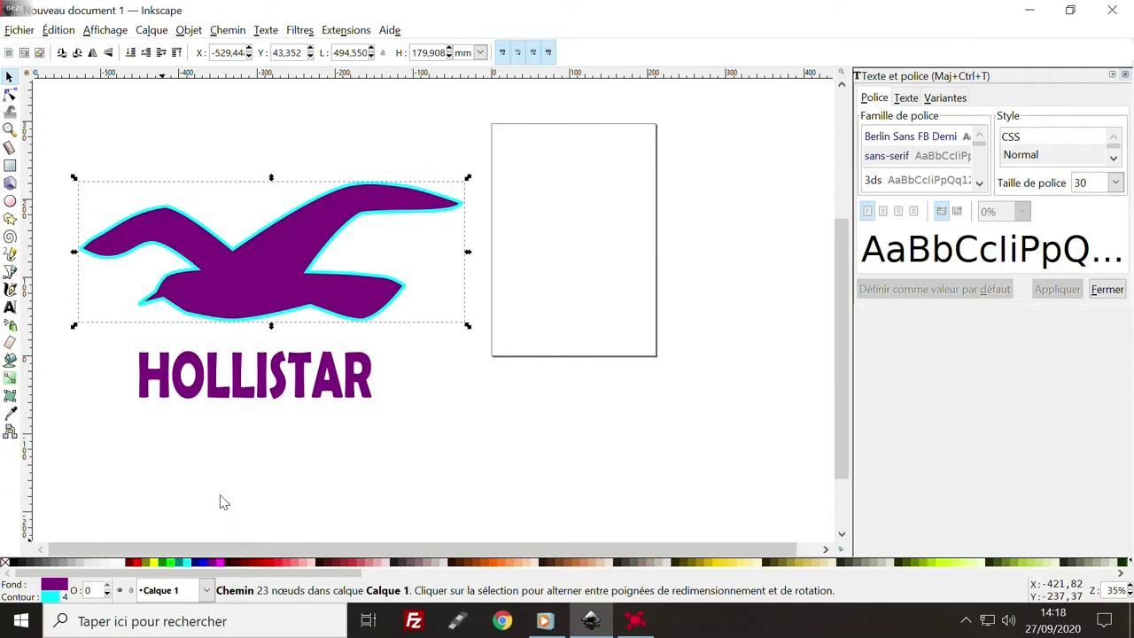
{"action": "left_click", "coordinate": [235, 400]}
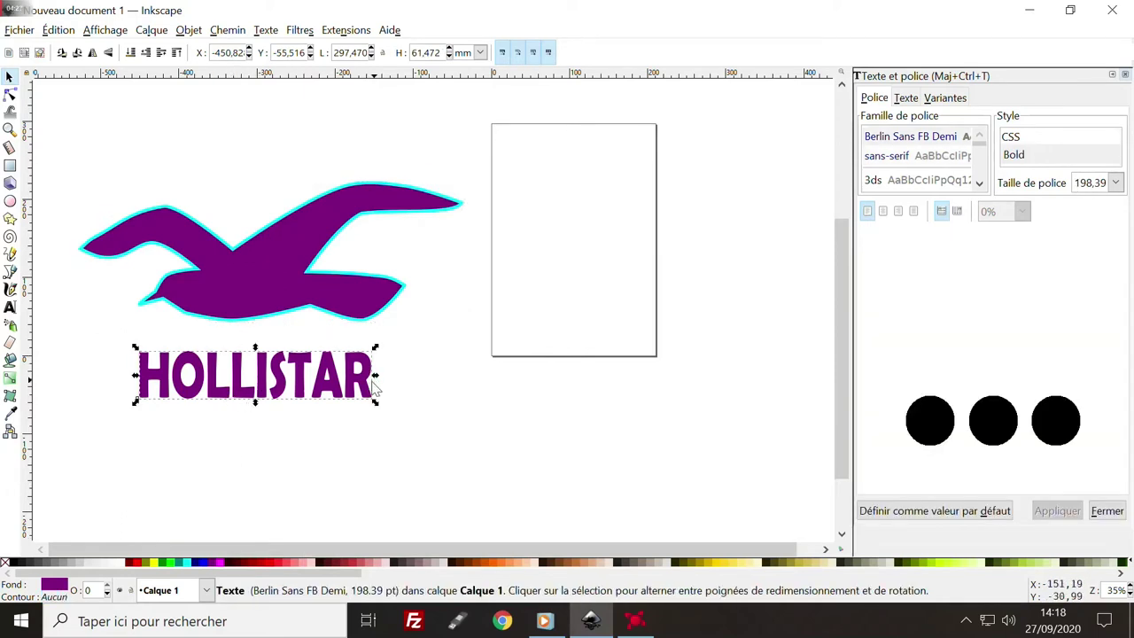
{"action": "left_click_drag", "start_coordinate": [285, 377], "coordinate": [316, 392]}
{"action": "left_click", "coordinate": [324, 398]}
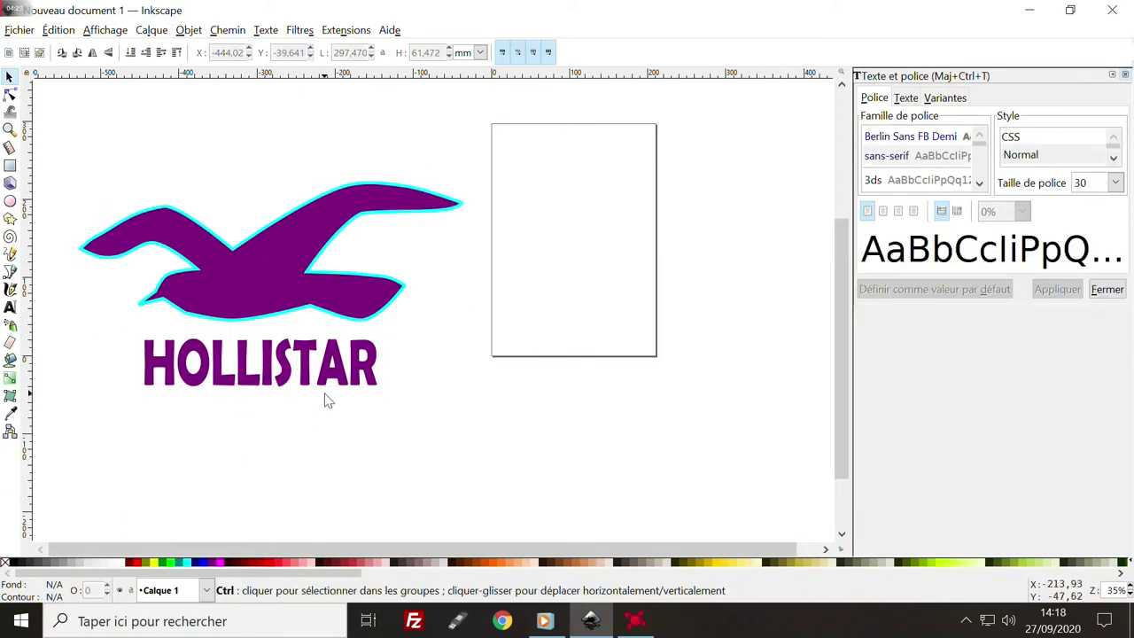
{"action": "scroll", "coordinate": [325, 397], "scroll_direction": "down", "scroll_amount": 3}
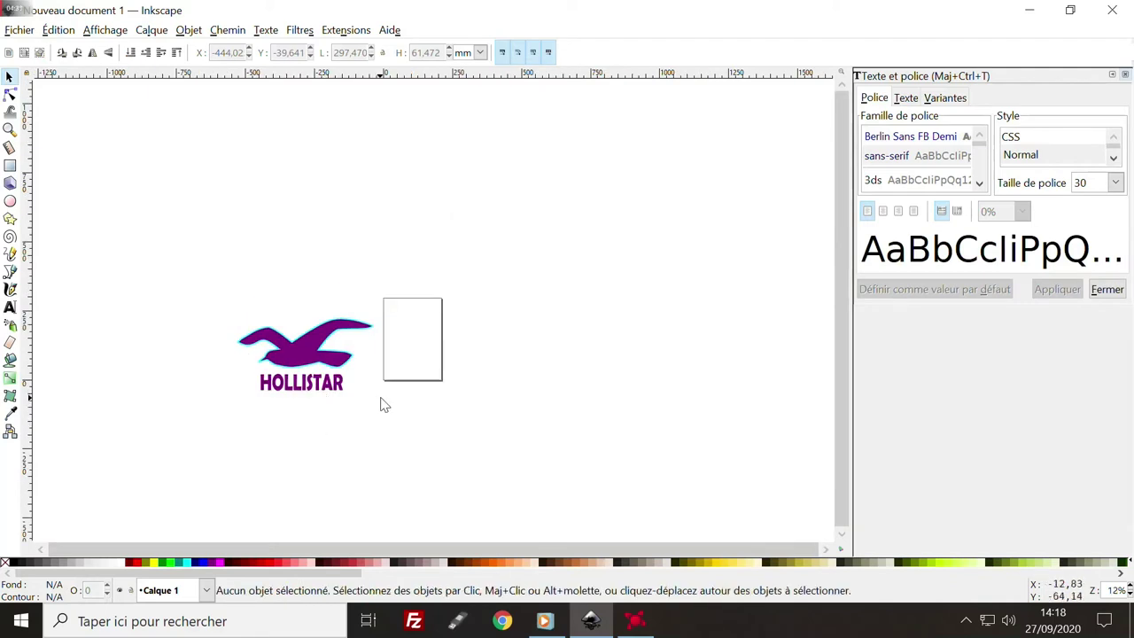
- Select the bird and move its lower-left tip node with the Node tool
{"action": "scroll", "coordinate": [302, 381], "scroll_direction": "up", "scroll_amount": 3}
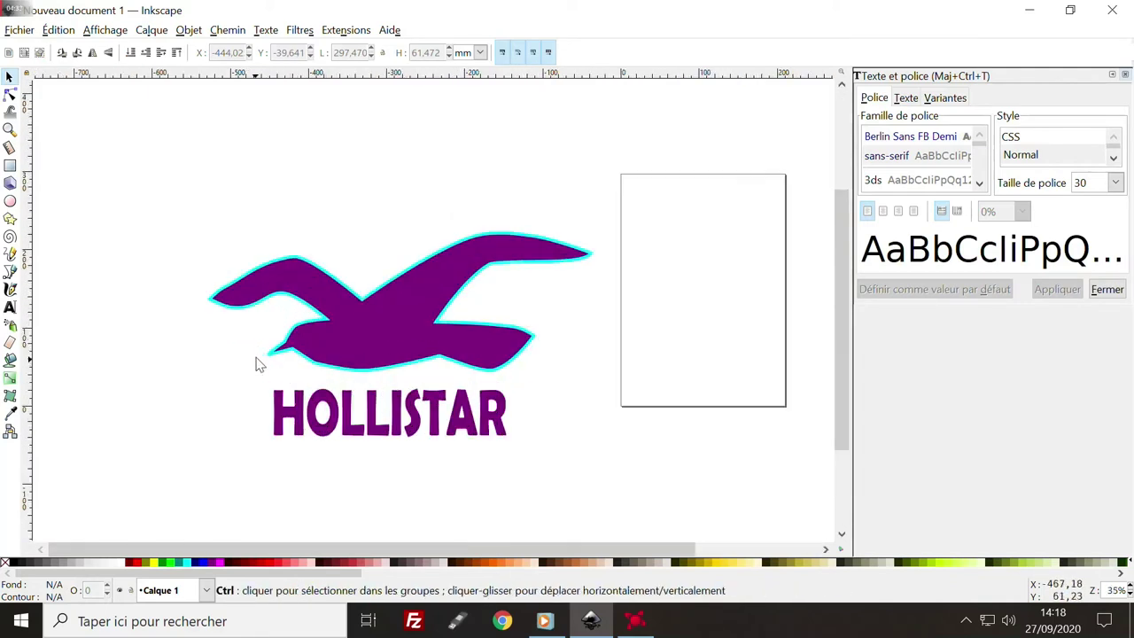
{"action": "scroll", "coordinate": [256, 362], "scroll_direction": "up", "scroll_amount": 2}
{"action": "left_click", "coordinate": [286, 363]}
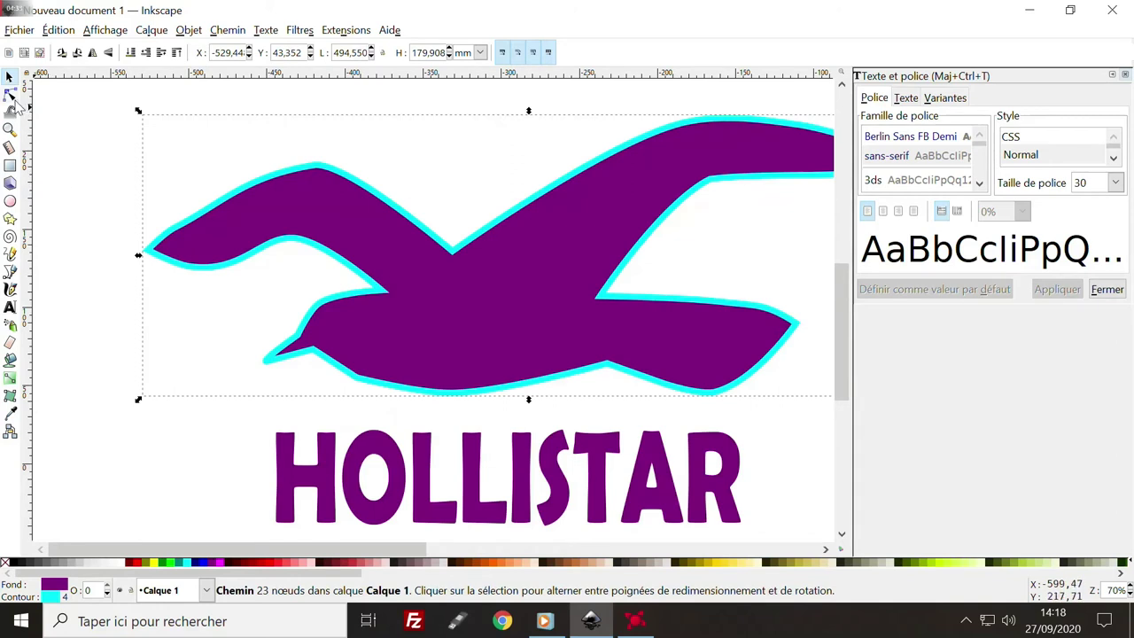
{"action": "left_click", "coordinate": [11, 94]}
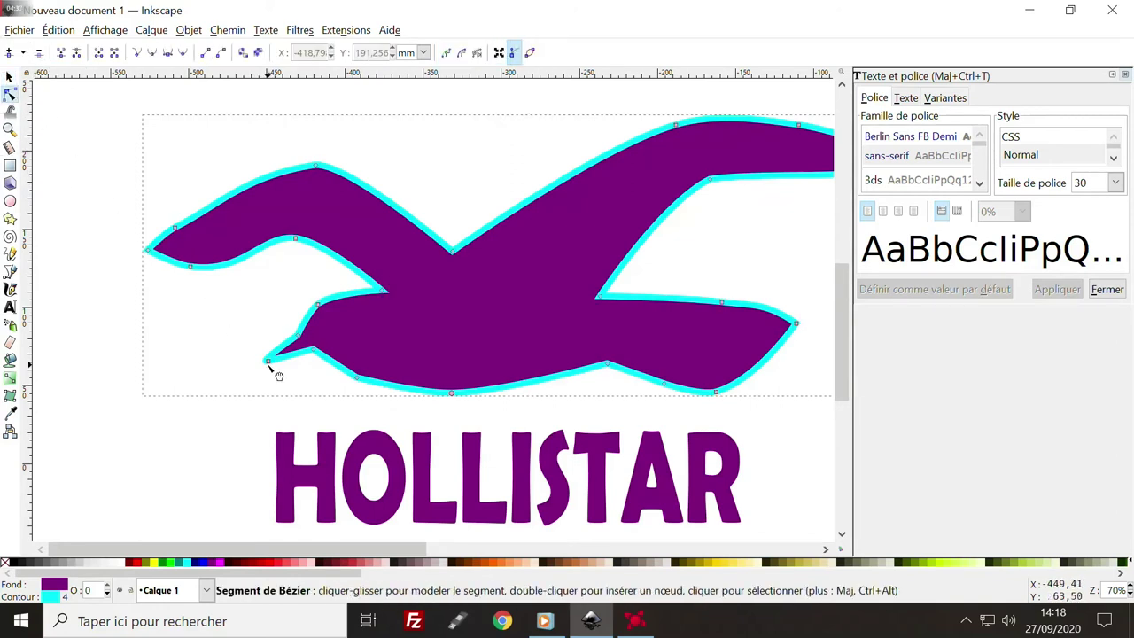
{"action": "left_click", "coordinate": [268, 361]}
{"action": "mouse_move", "coordinate": [268, 361]}
{"action": "left_mouse_down"}
{"action": "mouse_move", "coordinate": [256, 354]}
{"action": "mouse_move", "coordinate": [269, 366]}
{"action": "left_mouse_up"}
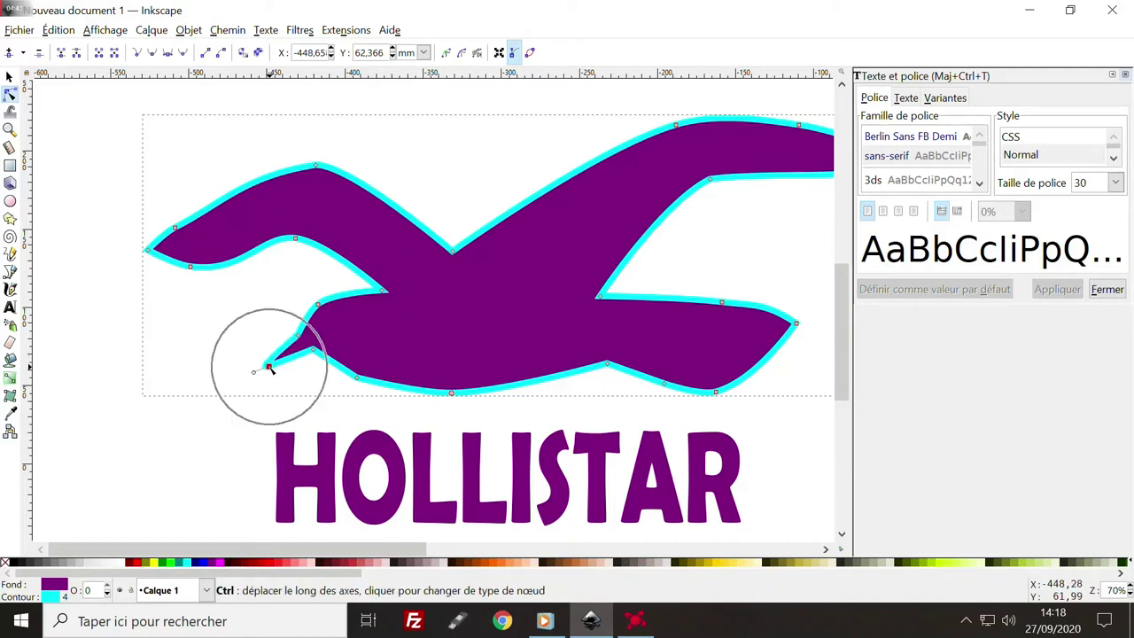
- Make the tip node smooth and curve it into a finer point
{"action": "left_click", "coordinate": [269, 366], "text": "ctrl"}
{"action": "left_click_drag", "start_coordinate": [270, 370], "coordinate": [271, 391]}
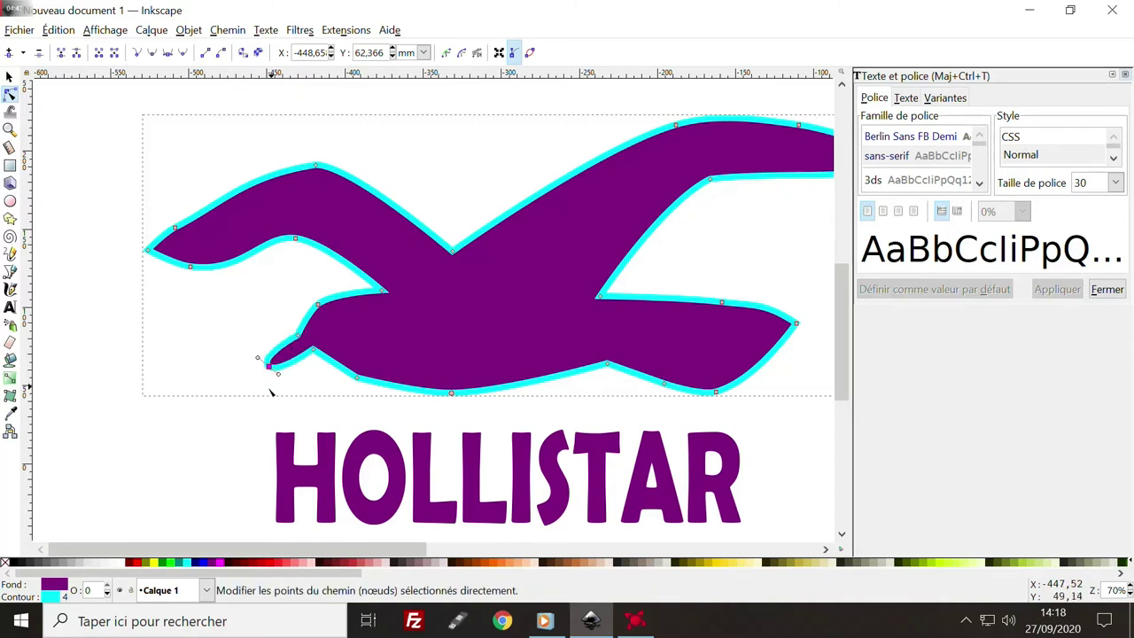
{"action": "left_click_drag", "start_coordinate": [312, 350], "coordinate": [315, 355]}
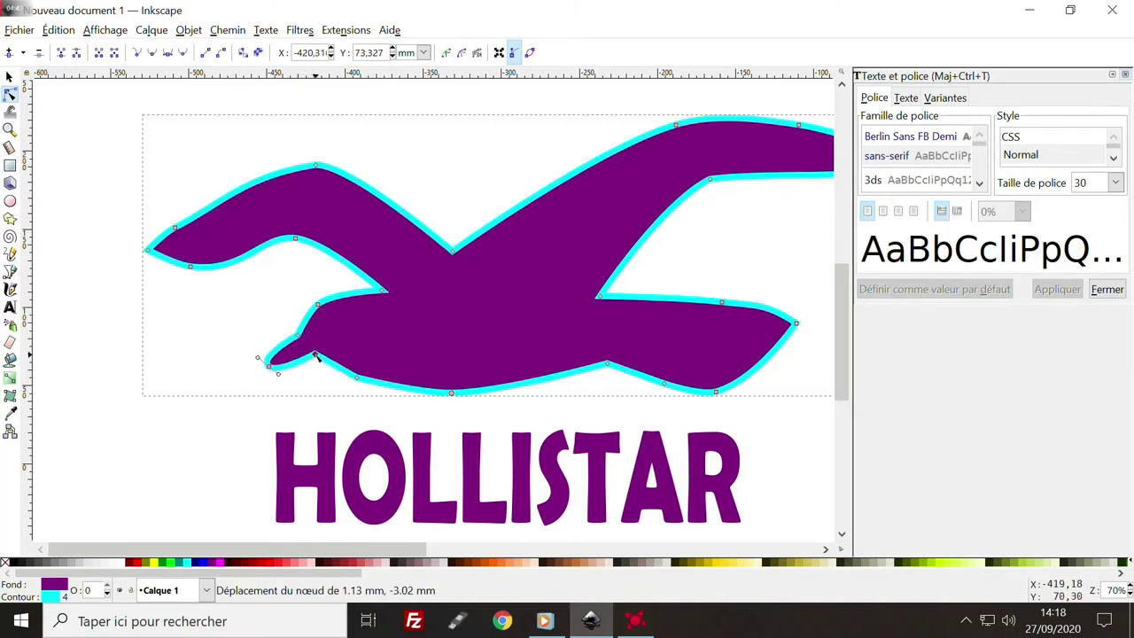
{"action": "scroll", "coordinate": [272, 431], "scroll_direction": "down", "scroll_amount": 3}
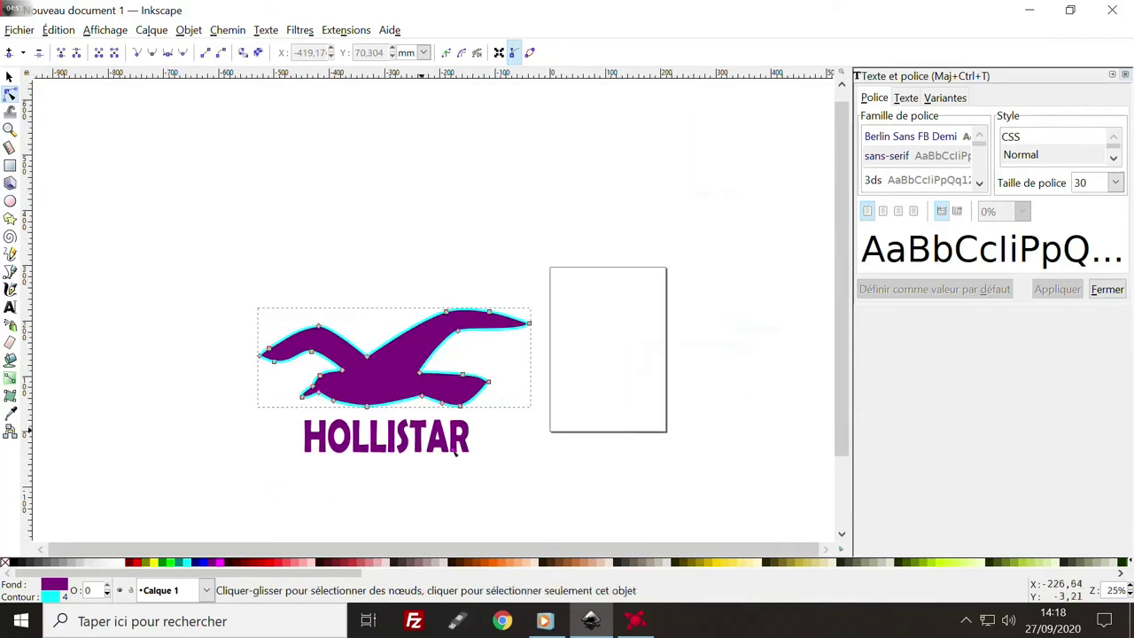
{"action": "left_click", "coordinate": [512, 473]}
{"action": "scroll", "coordinate": [511, 470], "scroll_direction": "down", "scroll_amount": 1}
{"action": "scroll", "coordinate": [503, 447], "scroll_direction": "down", "scroll_amount": 1}
{"action": "scroll", "coordinate": [464, 405], "scroll_direction": "down", "scroll_amount": 1}
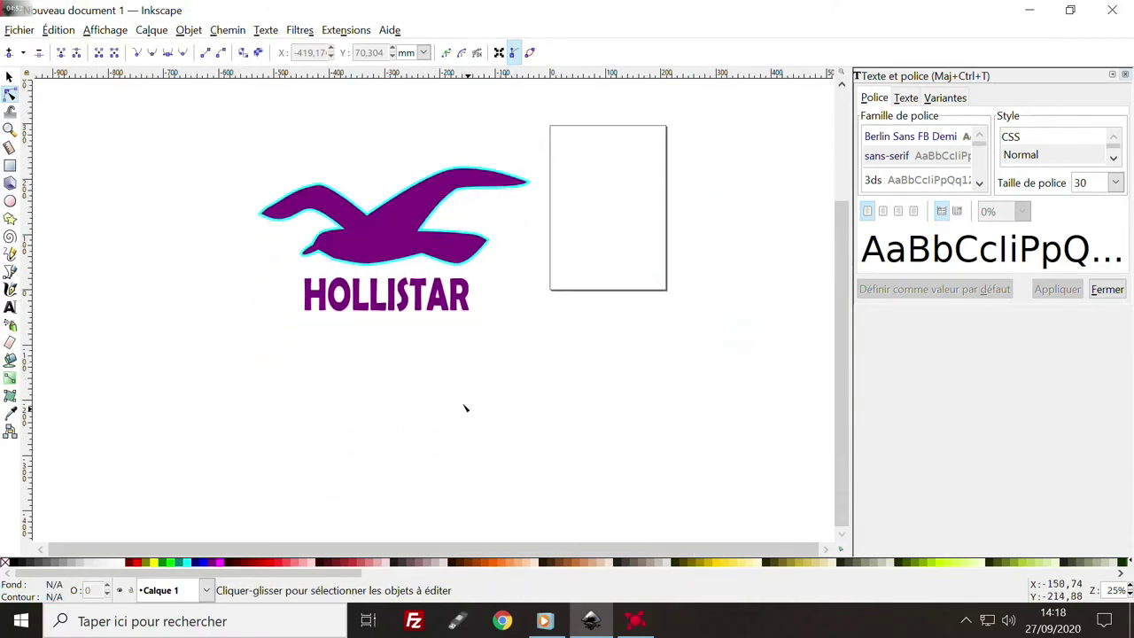
- Import 23 (1).jpg and embed it in the drawing
{"action": "left_click", "coordinate": [21, 31]}
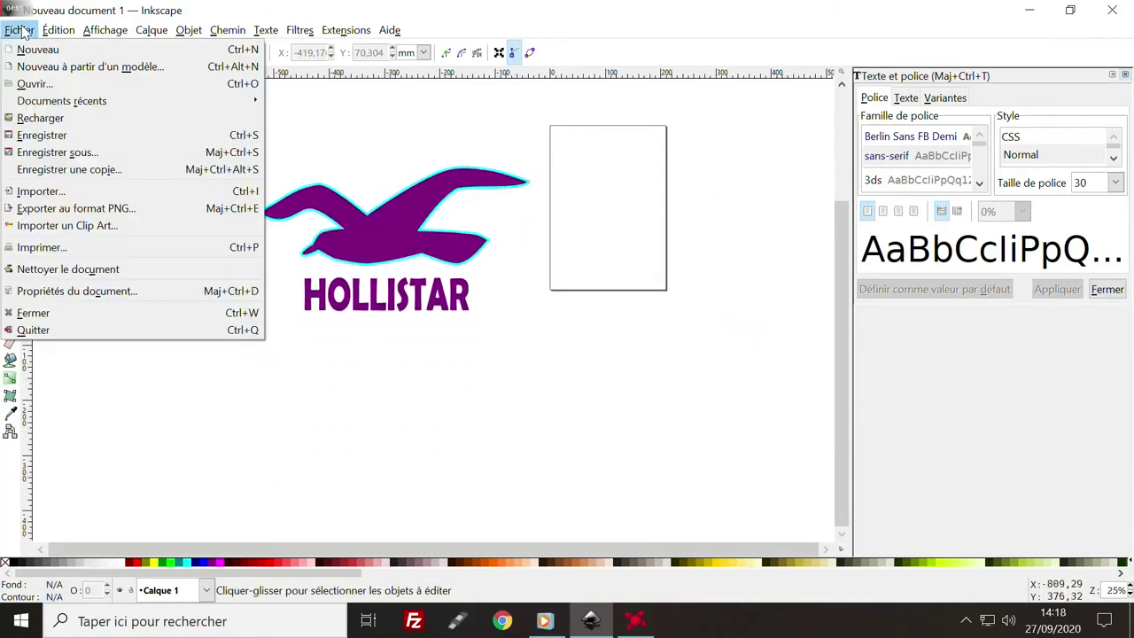
{"action": "left_click", "coordinate": [66, 191]}
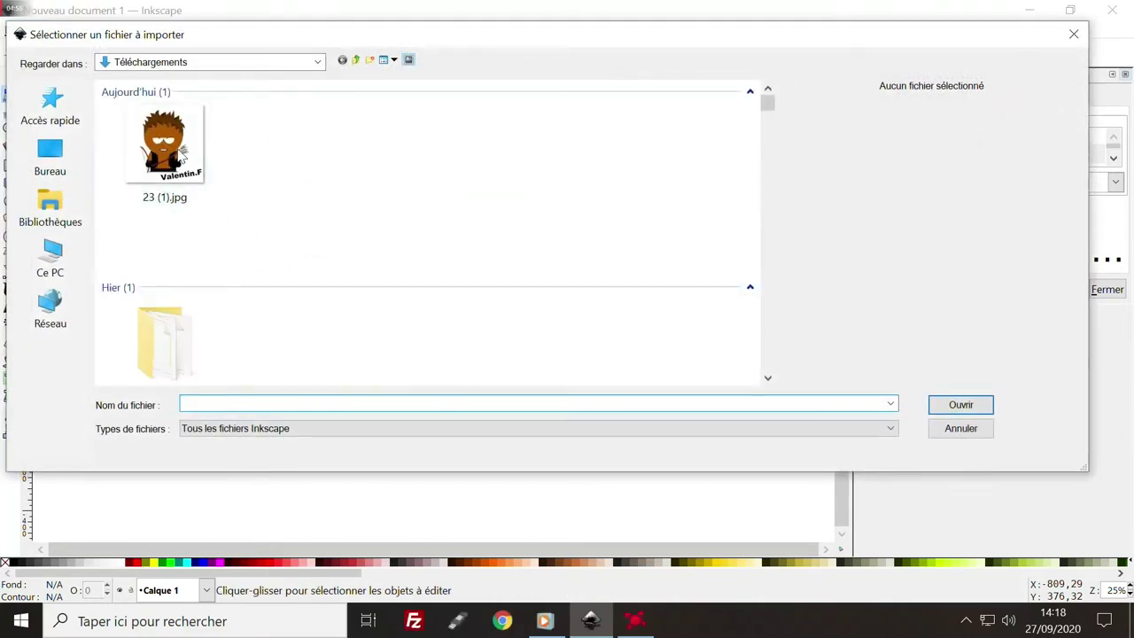
{"action": "left_click", "coordinate": [164, 142]}
{"action": "double_click", "coordinate": [164, 142]}
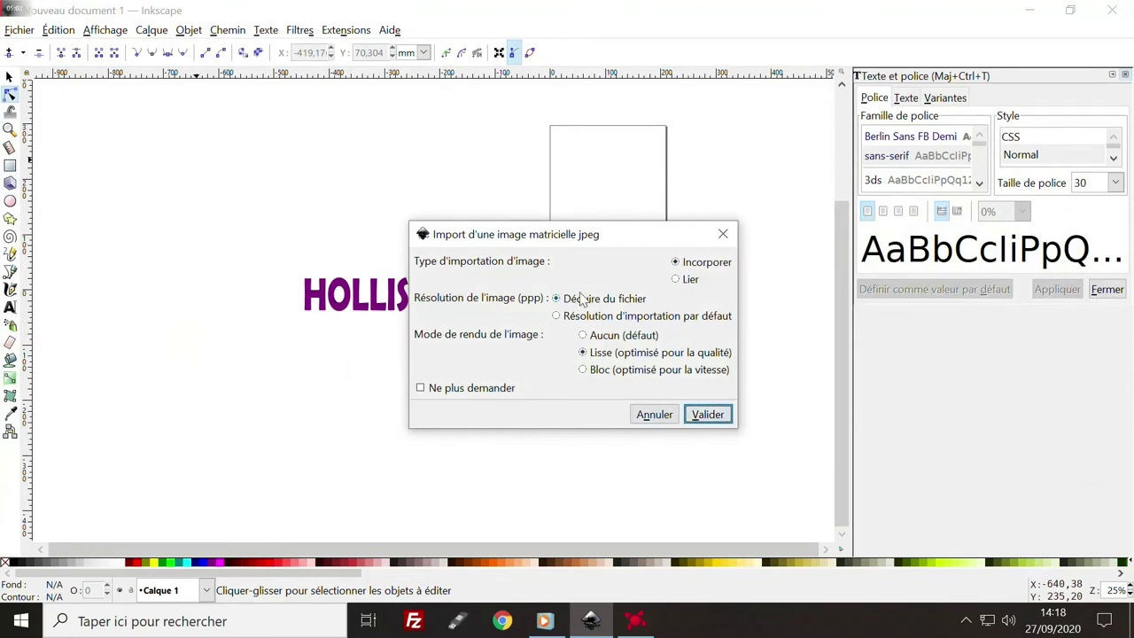
{"action": "left_click", "coordinate": [708, 415]}
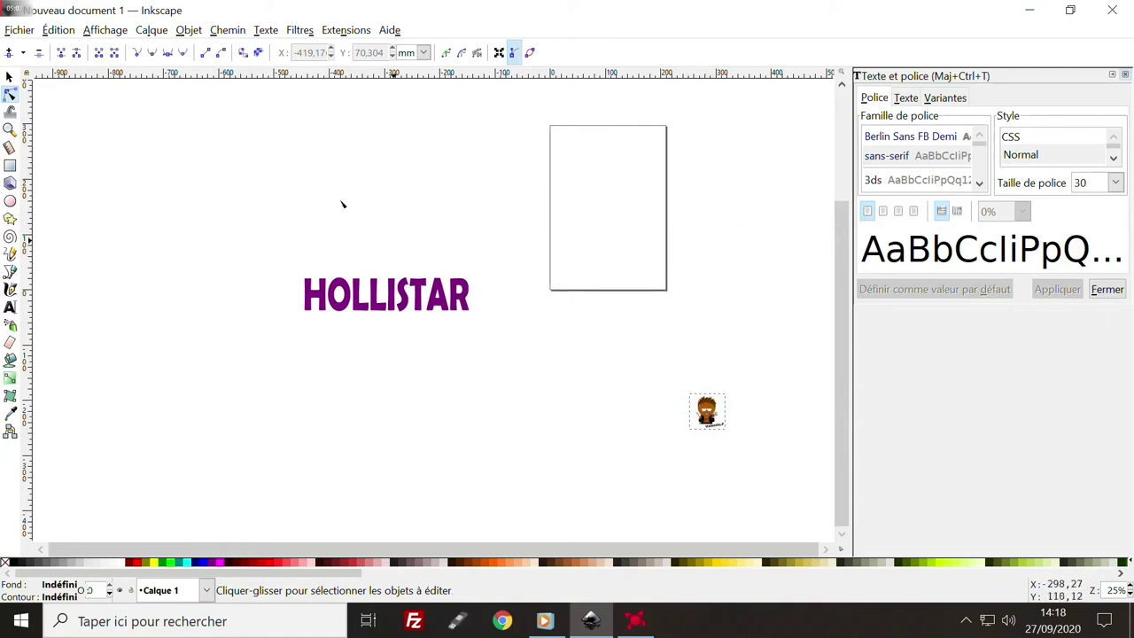
- Move the embedded archer picture toward the left of the canvas
{"action": "left_click", "coordinate": [8, 77]}
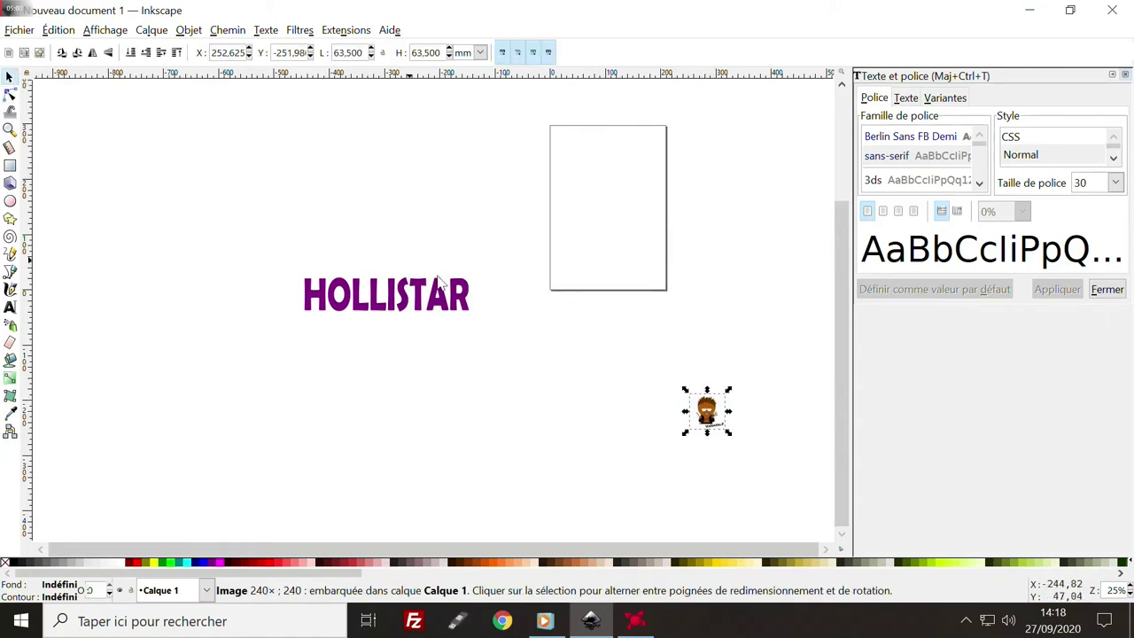
{"action": "scroll", "coordinate": [700, 409], "scroll_direction": "up", "scroll_amount": 2}
{"action": "scroll", "coordinate": [700, 409], "scroll_direction": "up", "scroll_amount": 1}
{"action": "scroll", "coordinate": [700, 410], "scroll_direction": "up", "scroll_amount": 2}
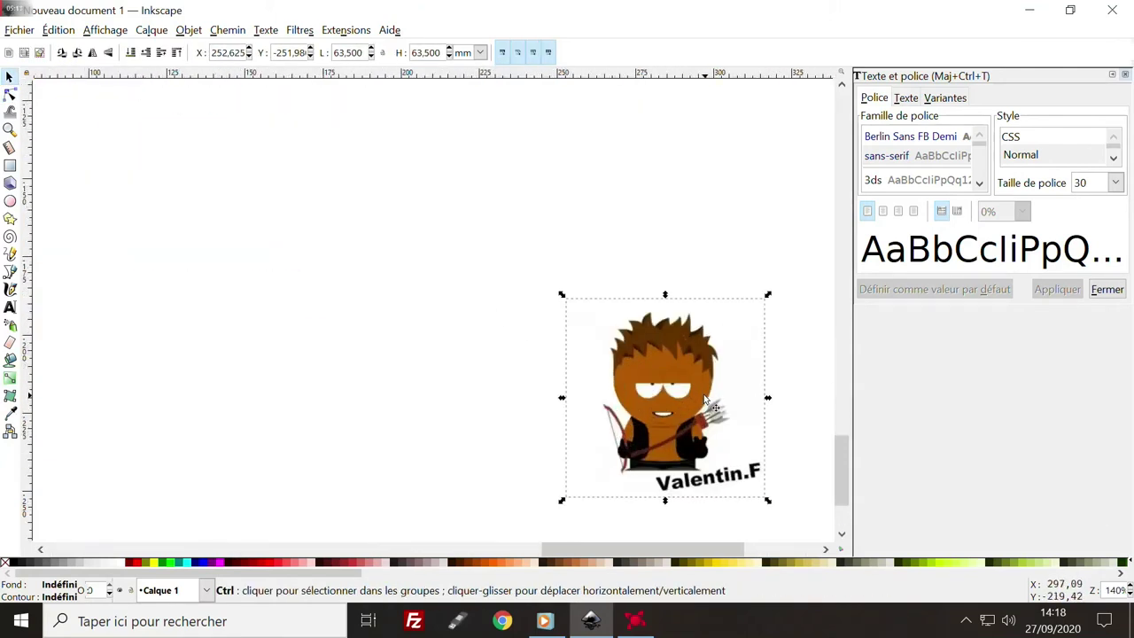
{"action": "scroll", "coordinate": [673, 399], "scroll_direction": "up", "scroll_amount": 2}
{"action": "scroll", "coordinate": [541, 288], "scroll_direction": "up", "scroll_amount": 2}
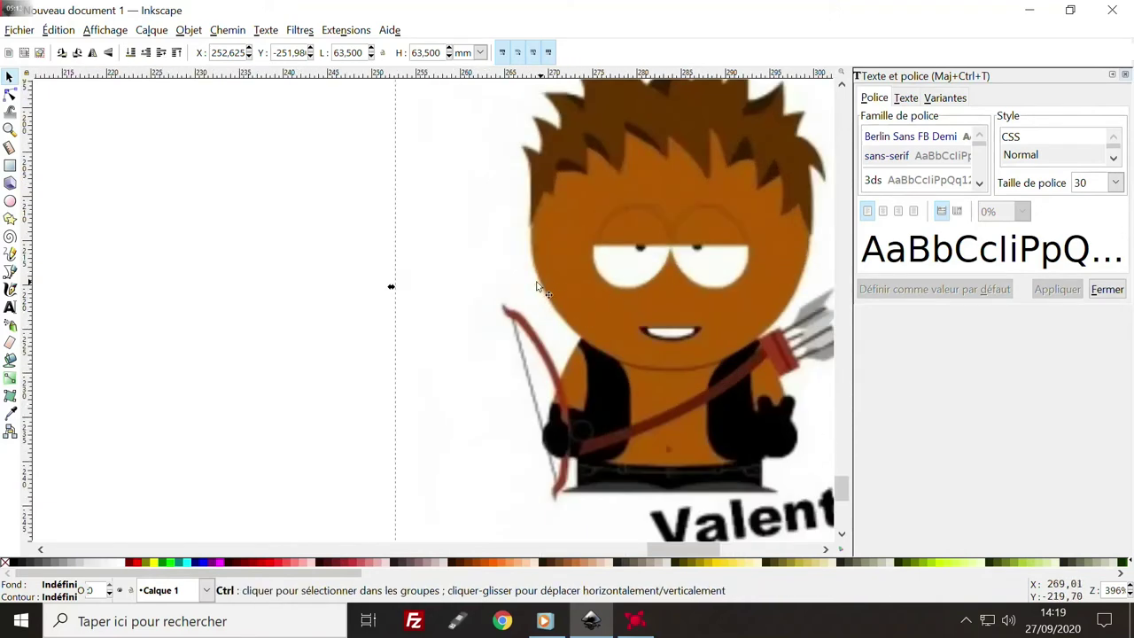
{"action": "scroll", "coordinate": [541, 288], "scroll_direction": "up", "scroll_amount": 2}
{"action": "scroll", "coordinate": [542, 289], "scroll_direction": "up", "scroll_amount": 2}
{"action": "scroll", "coordinate": [544, 291], "scroll_direction": "up", "scroll_amount": 3}
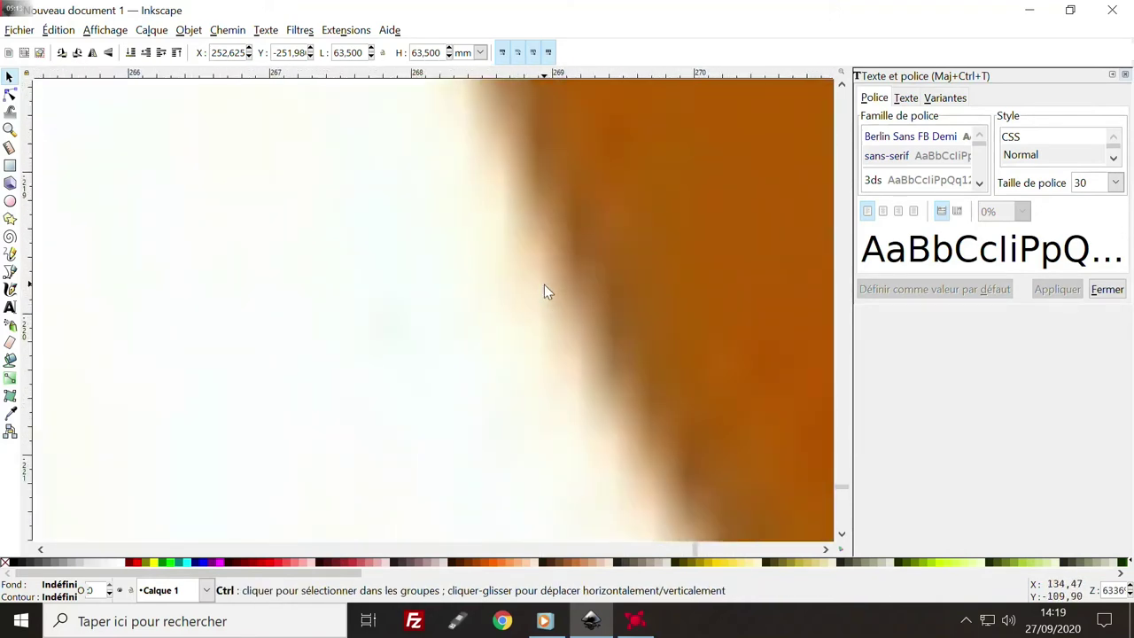
{"action": "scroll", "coordinate": [544, 284], "scroll_direction": "down", "scroll_amount": 2}
{"action": "scroll", "coordinate": [647, 325], "scroll_direction": "down", "scroll_amount": 3}
{"action": "scroll", "coordinate": [657, 333], "scroll_direction": "down", "scroll_amount": 4}
{"action": "scroll", "coordinate": [685, 338], "scroll_direction": "down", "scroll_amount": 3}
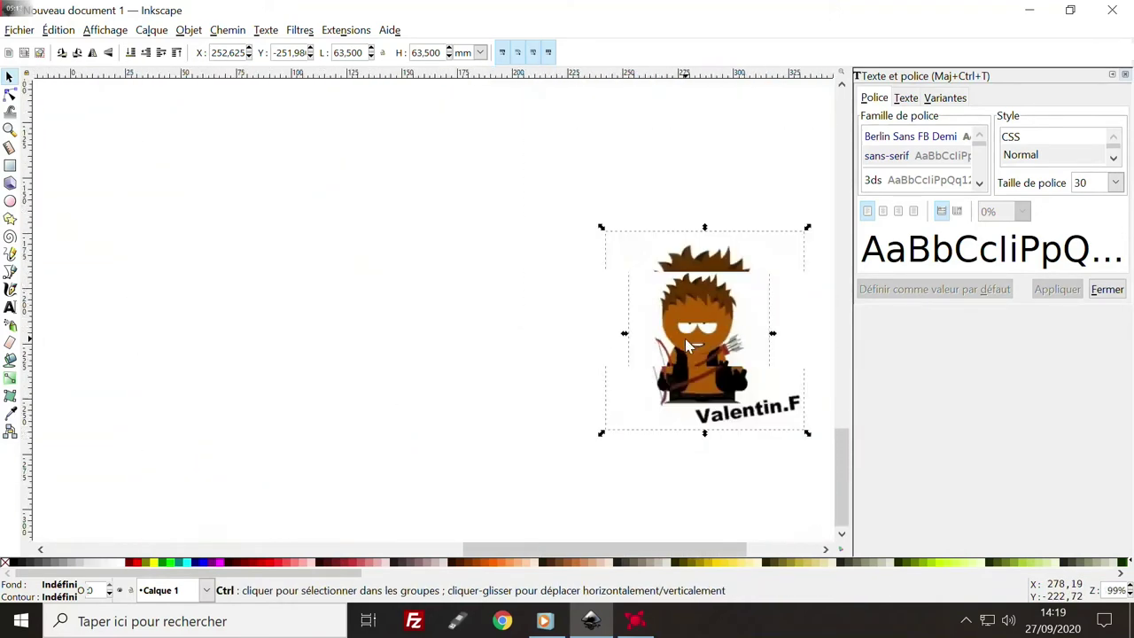
{"action": "left_click_drag", "start_coordinate": [685, 338], "coordinate": [439, 282]}
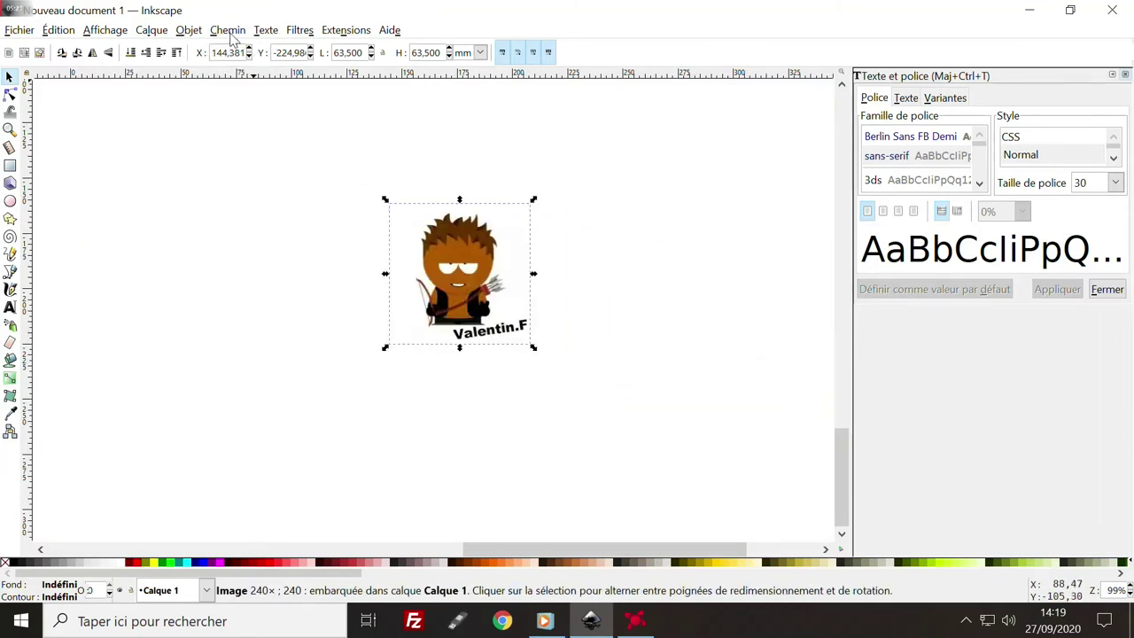
- Trace the archer bitmap in colours, with background removal on and smoothing off
{"action": "left_click", "coordinate": [229, 32]}
{"action": "left_click", "coordinate": [241, 86]}
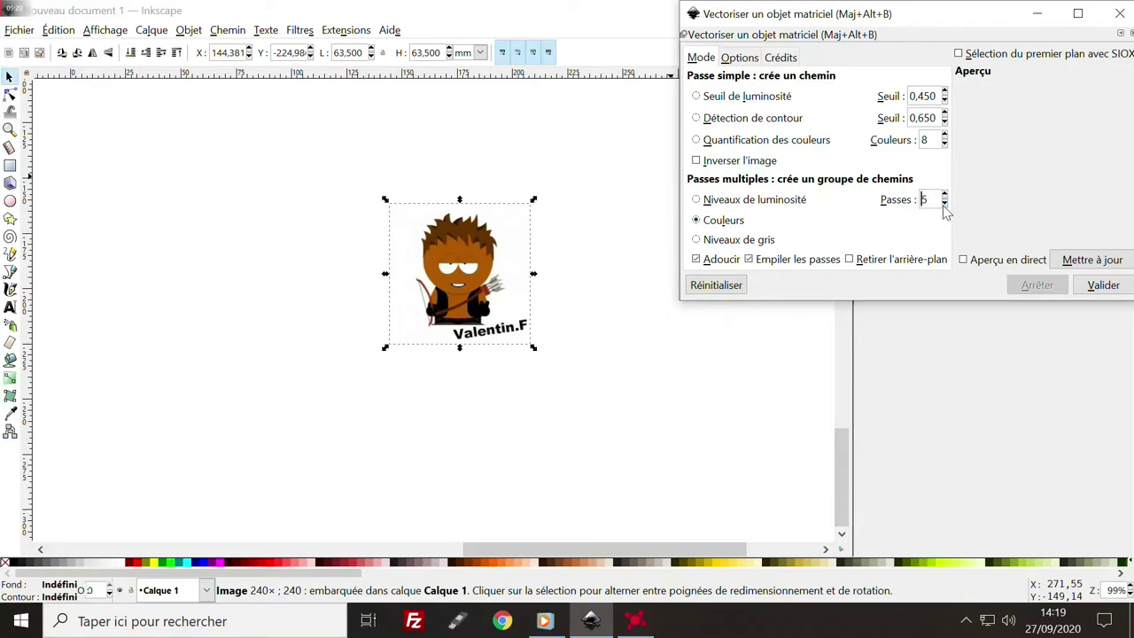
{"action": "left_click", "coordinate": [860, 262]}
{"action": "left_click", "coordinate": [728, 263]}
{"action": "left_click", "coordinate": [1092, 259]}
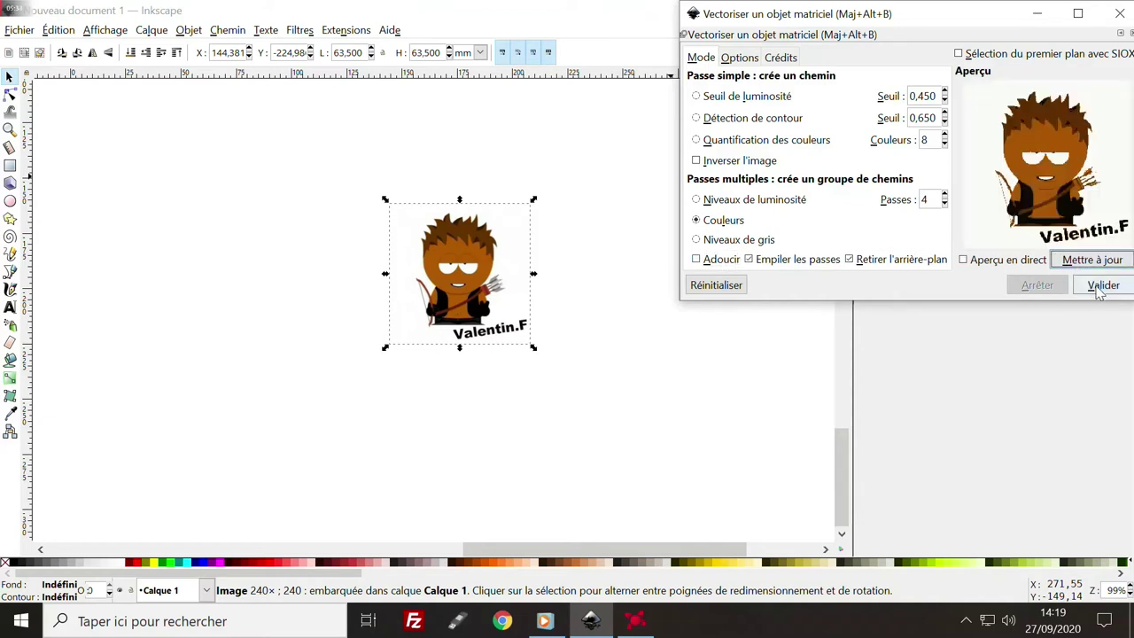
{"action": "left_click", "coordinate": [1099, 289]}
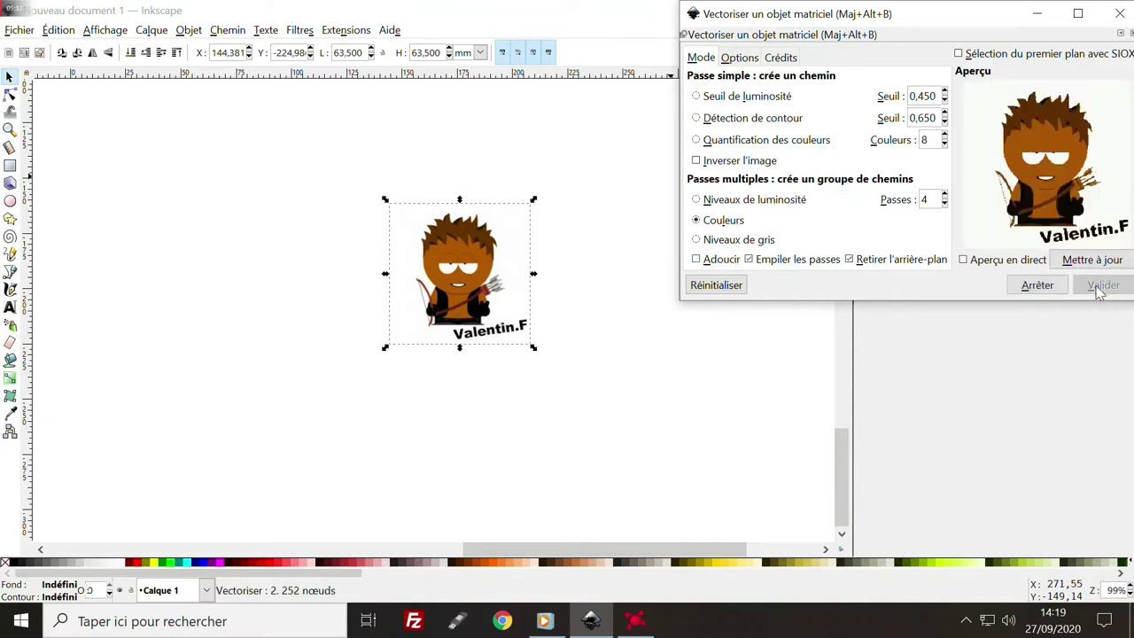
- Move the traced vector copy to the left of the original picture
{"action": "left_click_drag", "start_coordinate": [473, 269], "coordinate": [351, 269]}
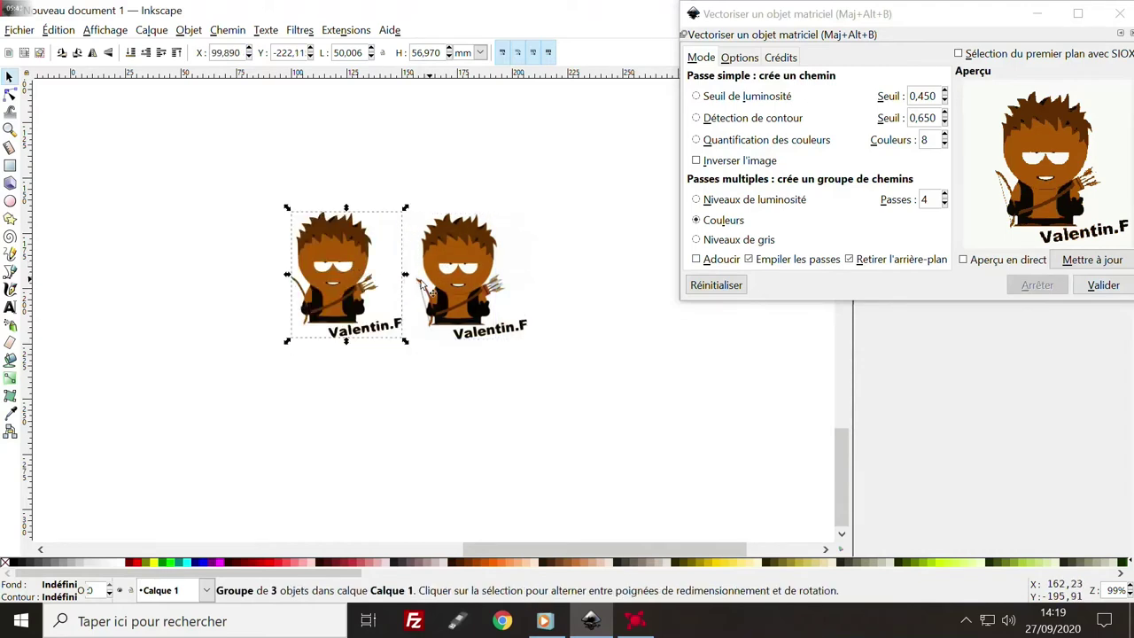
{"action": "scroll", "coordinate": [420, 284], "scroll_direction": "up", "scroll_amount": 2, "text": "ctrl"}
{"action": "scroll", "coordinate": [412, 283], "scroll_direction": "up", "scroll_amount": 1, "text": "ctrl"}
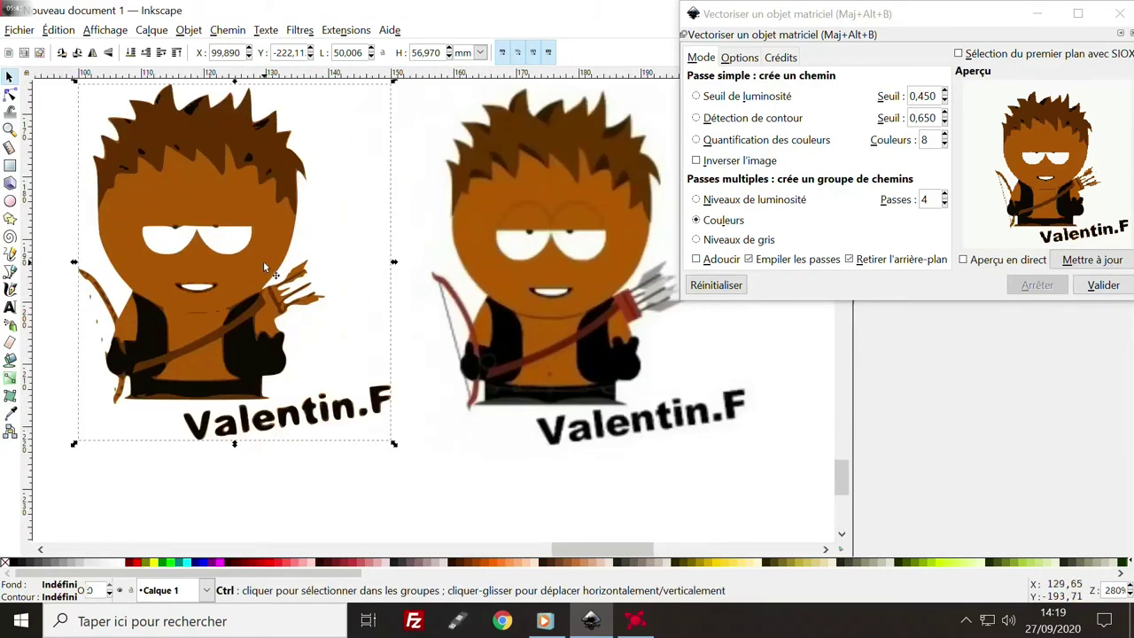
{"action": "scroll", "coordinate": [317, 276], "scroll_direction": "up", "scroll_amount": 2, "text": "ctrl"}
{"action": "scroll", "coordinate": [306, 270], "scroll_direction": "up", "scroll_amount": 1, "text": "ctrl"}
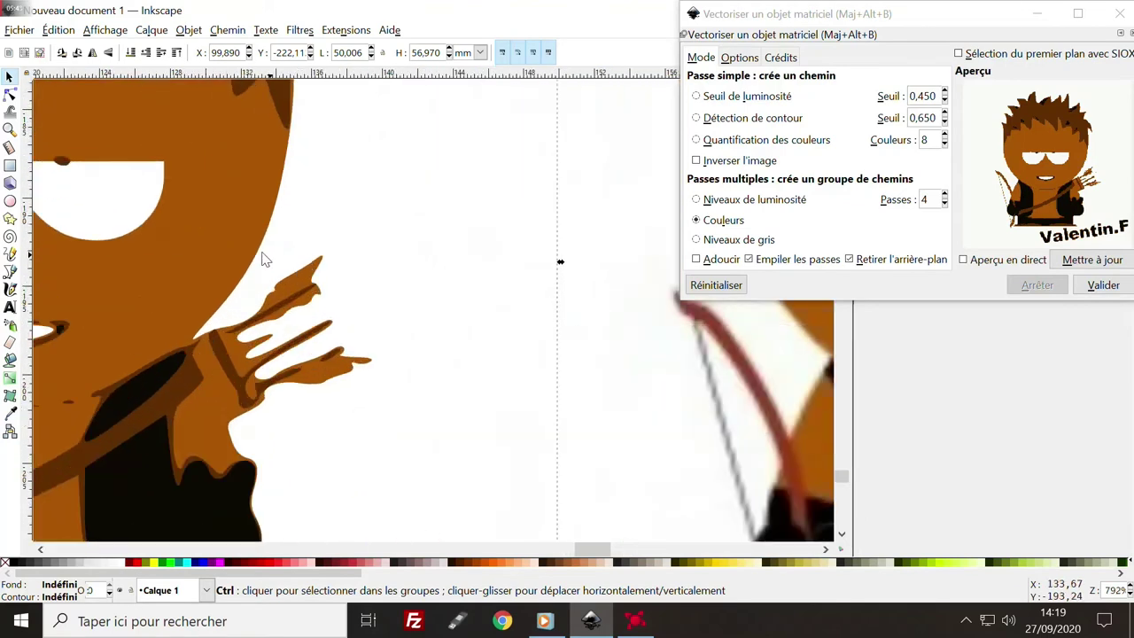
{"action": "scroll", "coordinate": [296, 258], "scroll_direction": "up", "scroll_amount": 2, "text": "ctrl"}
{"action": "scroll", "coordinate": [296, 258], "scroll_direction": "up", "scroll_amount": 2, "text": "ctrl"}
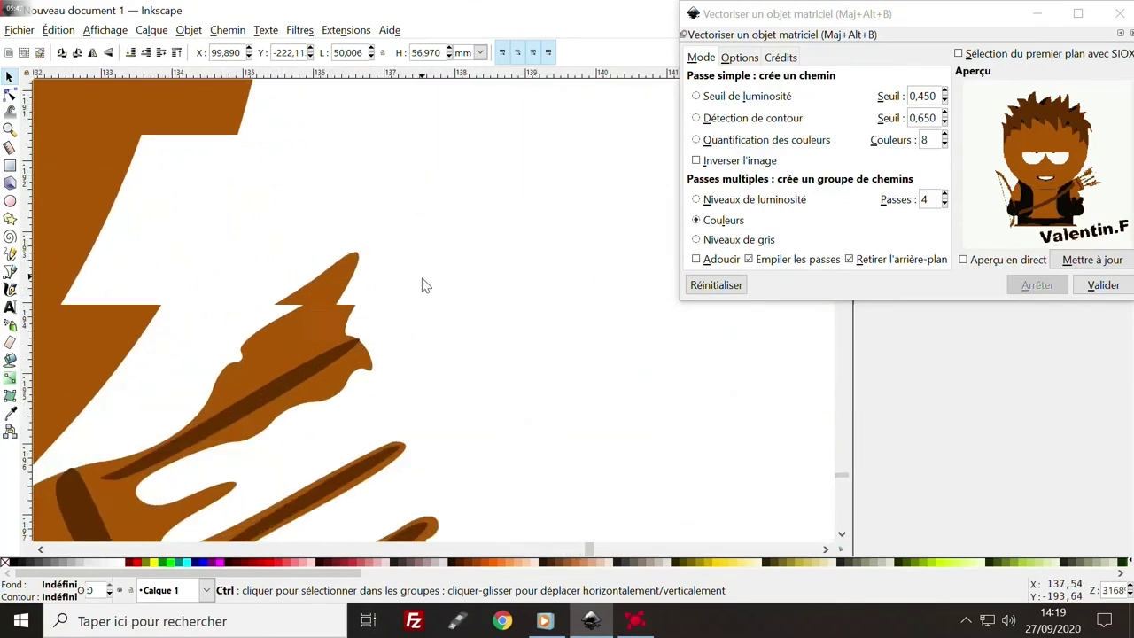
{"action": "scroll", "coordinate": [322, 284], "scroll_direction": "up", "scroll_amount": 2, "text": "ctrl"}
{"action": "scroll", "coordinate": [322, 284], "scroll_direction": "down", "scroll_amount": 1, "text": "ctrl"}
{"action": "scroll", "coordinate": [321, 283], "scroll_direction": "down", "scroll_amount": 1, "text": "ctrl"}
{"action": "scroll", "coordinate": [321, 285], "scroll_direction": "down", "scroll_amount": 2, "text": "ctrl"}
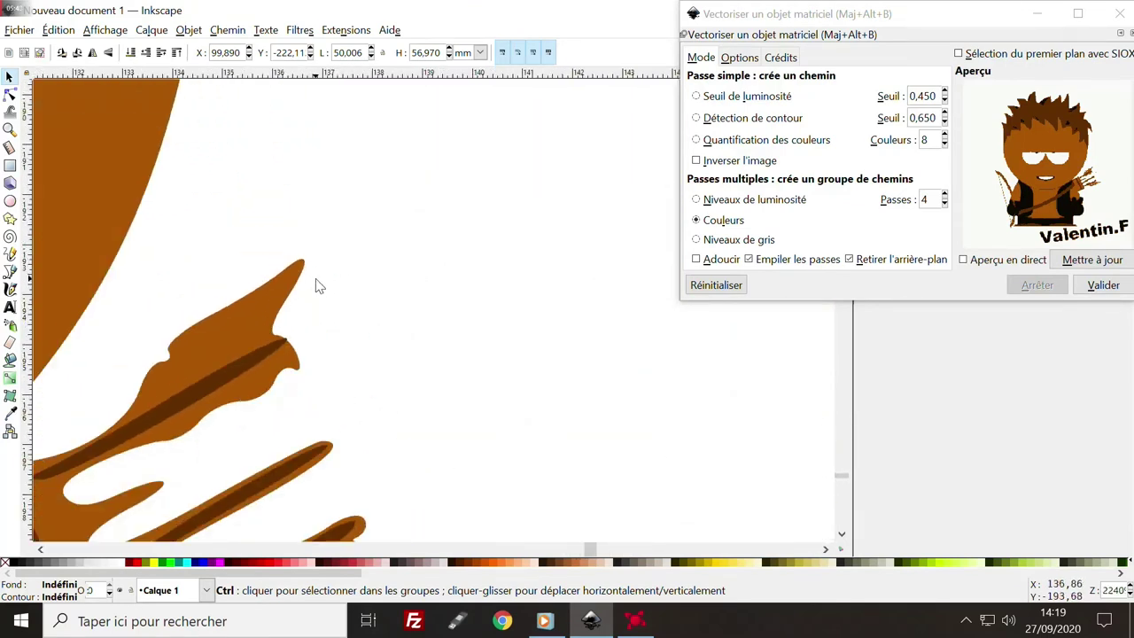
{"action": "scroll", "coordinate": [319, 285], "scroll_direction": "down", "scroll_amount": 2, "text": "ctrl"}
{"action": "scroll", "coordinate": [316, 279], "scroll_direction": "down", "scroll_amount": 2, "text": "ctrl"}
{"action": "scroll", "coordinate": [316, 280], "scroll_direction": "down", "scroll_amount": 2, "text": "ctrl"}
{"action": "scroll", "coordinate": [309, 284], "scroll_direction": "down", "scroll_amount": 1, "text": "ctrl"}
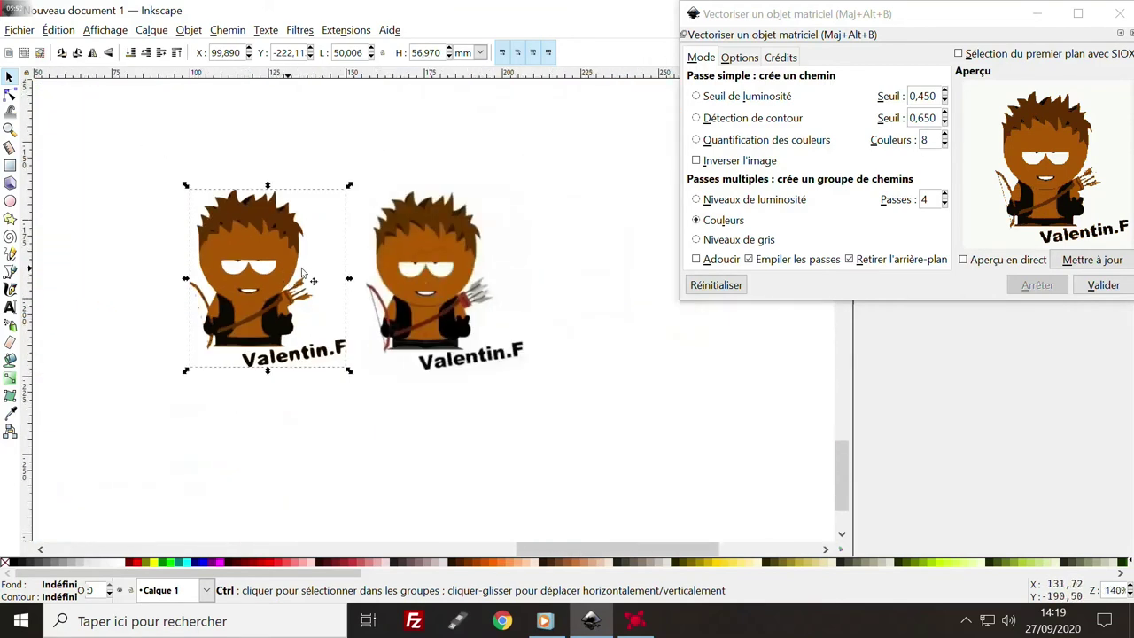
{"action": "left_click", "coordinate": [172, 307]}
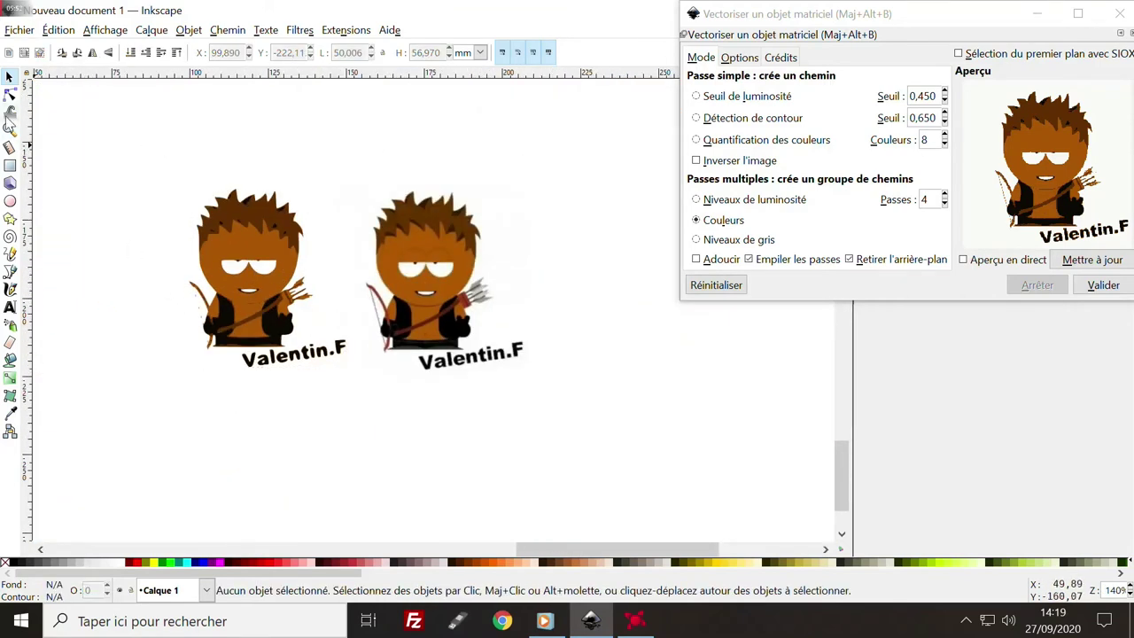
- Pull the head's left and right edge nodes out into two long pointed ears
{"action": "left_click", "coordinate": [9, 94]}
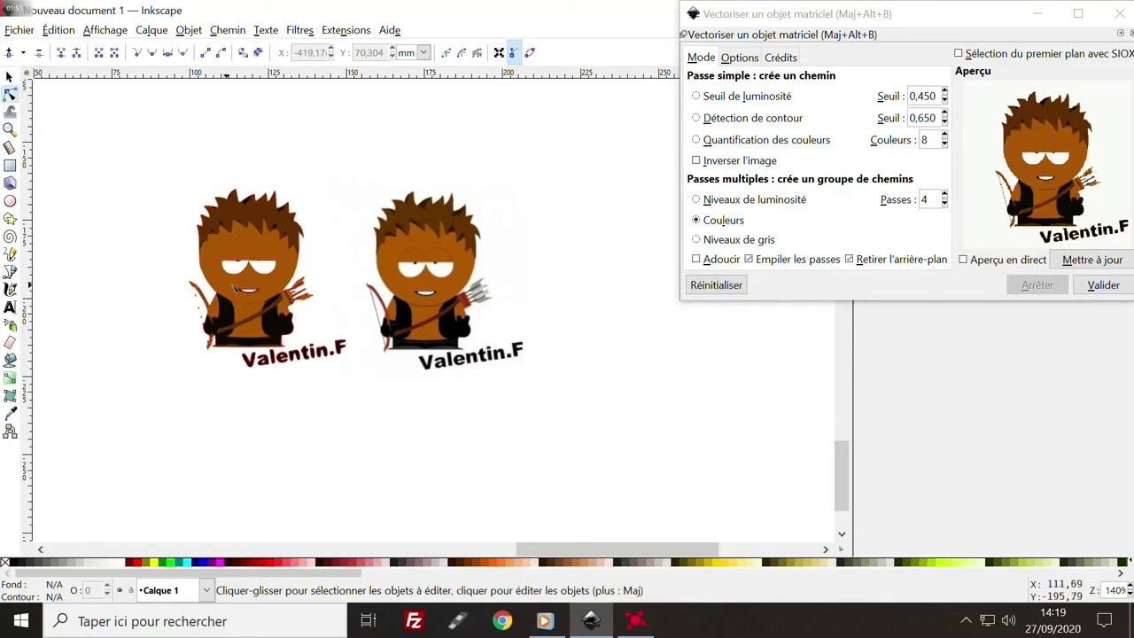
{"action": "left_click", "coordinate": [211, 273]}
{"action": "key", "text": "3"}
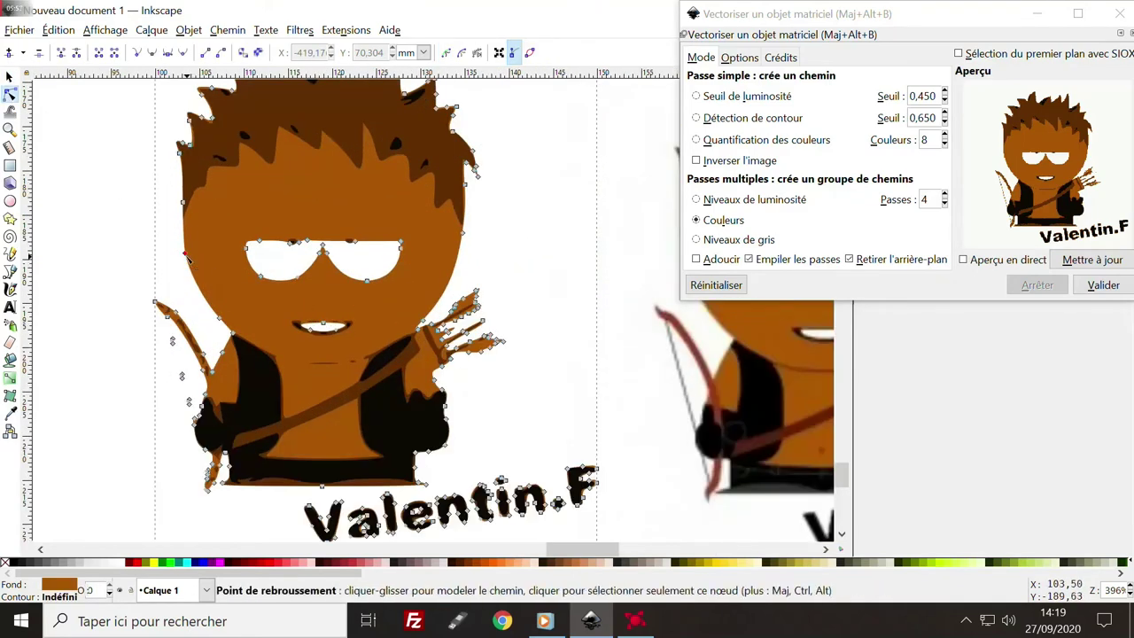
{"action": "left_click_drag", "start_coordinate": [187, 256], "coordinate": [86, 183]}
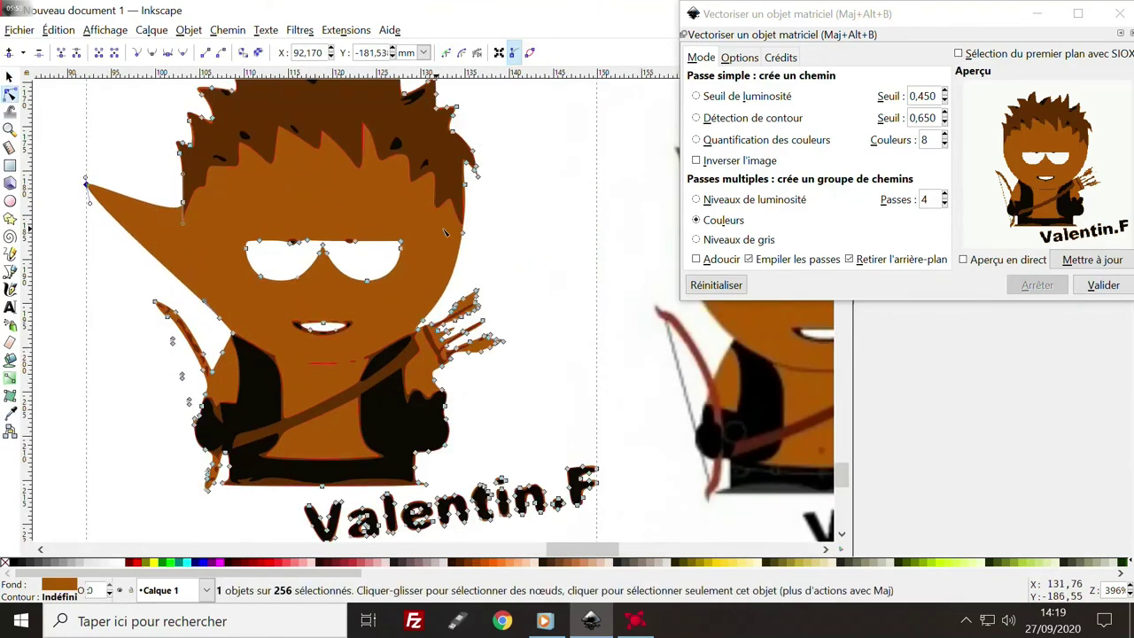
{"action": "left_click_drag", "start_coordinate": [465, 236], "coordinate": [569, 180]}
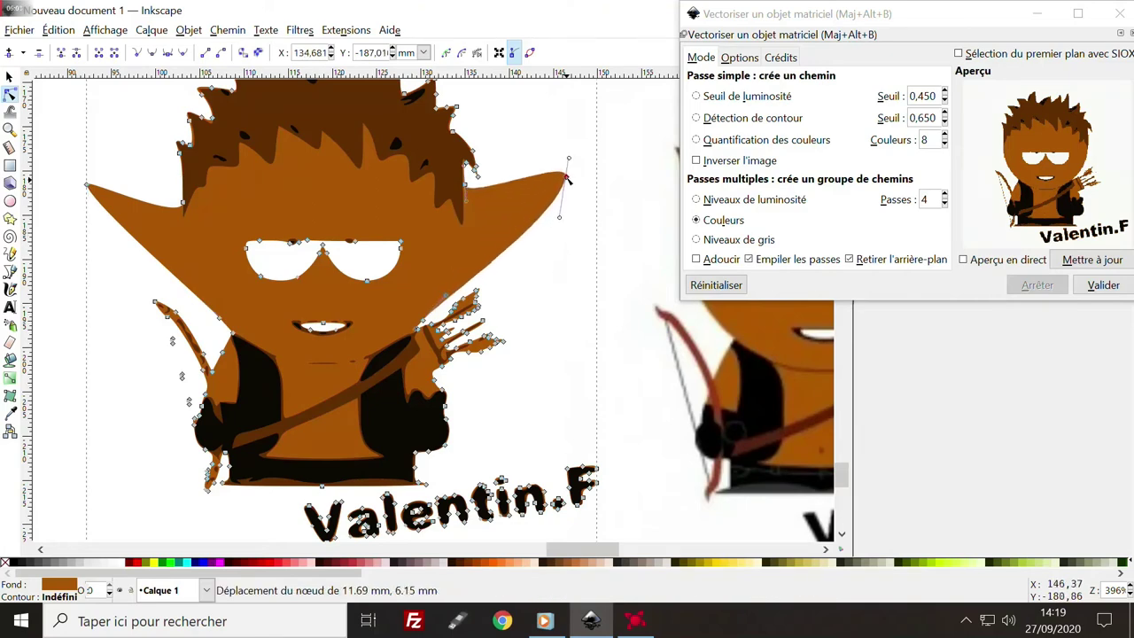
{"action": "scroll", "coordinate": [353, 225], "scroll_direction": "up", "scroll_amount": 4}
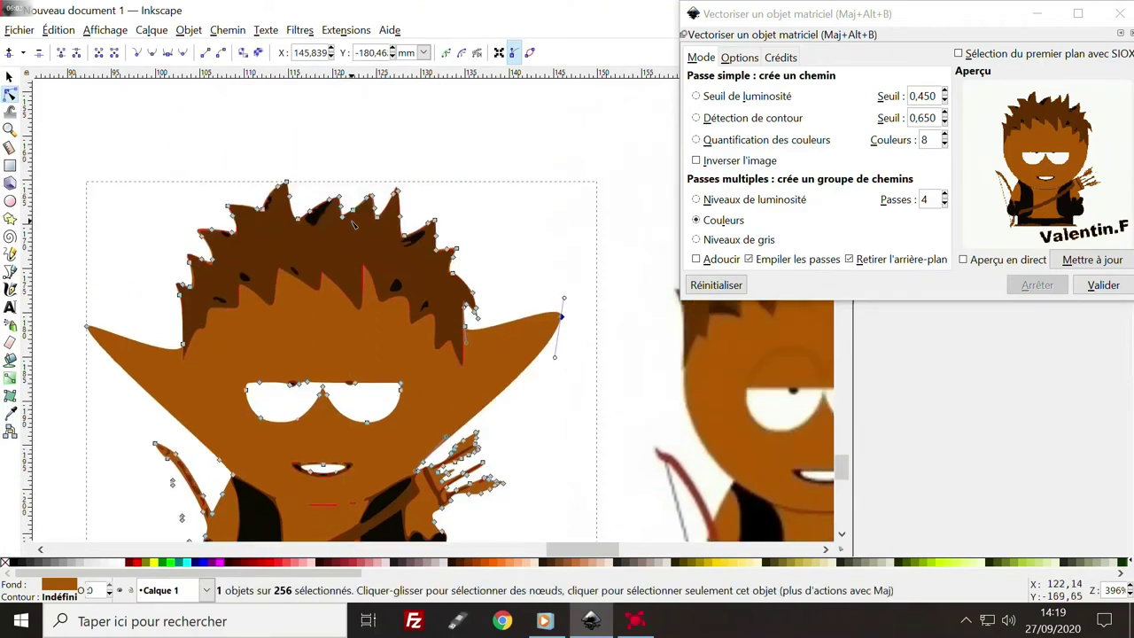
- Delete the dark hair path and the leftover dark spots on the head
{"action": "left_click", "coordinate": [262, 239]}
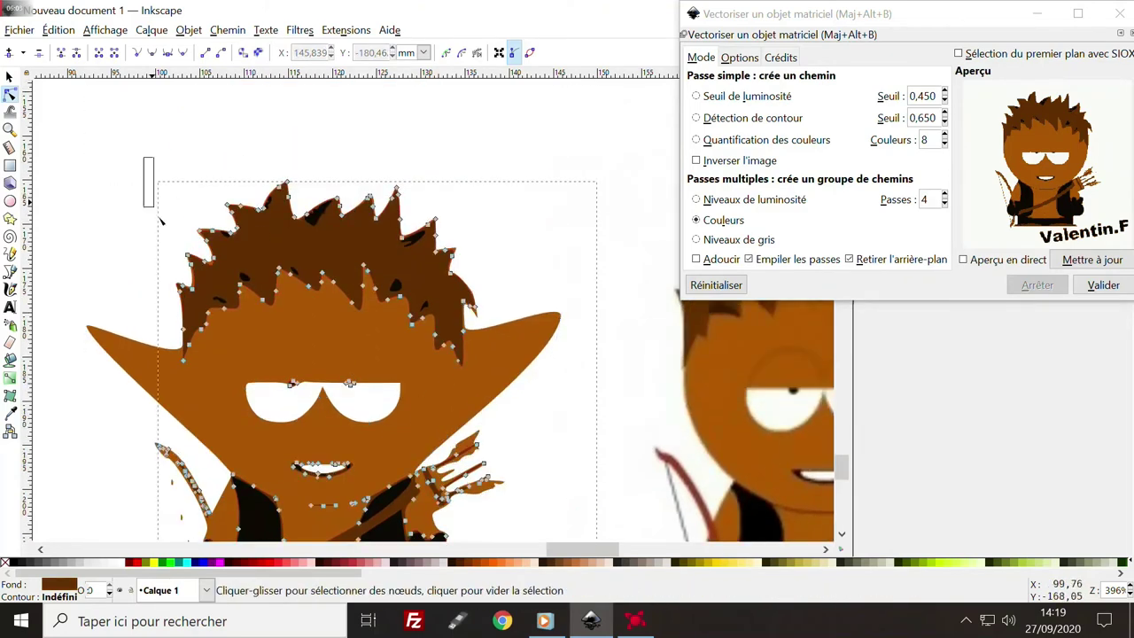
{"action": "left_click_drag", "start_coordinate": [160, 221], "coordinate": [475, 374]}
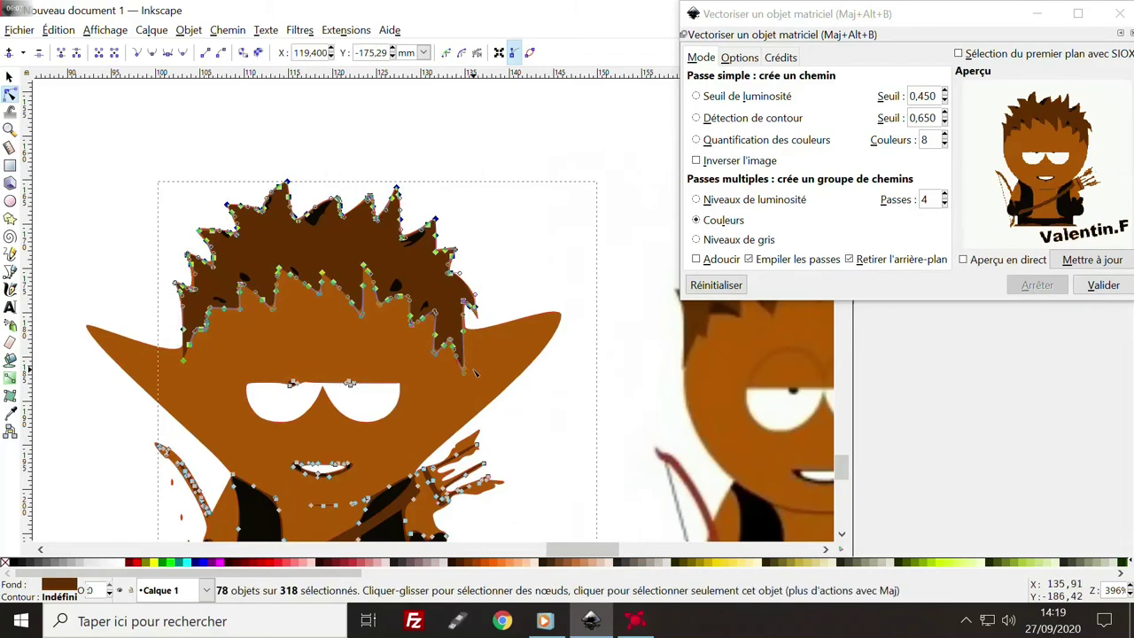
{"action": "key", "text": "Delete"}
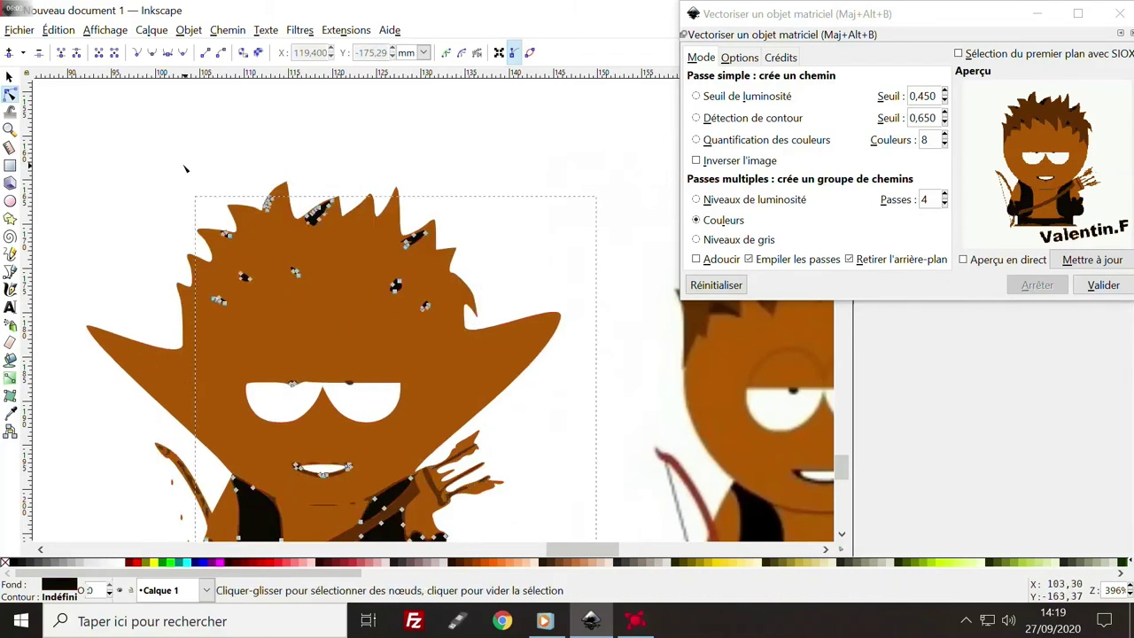
{"action": "left_click_drag", "start_coordinate": [186, 168], "coordinate": [470, 346]}
{"action": "key", "text": "Delete"}
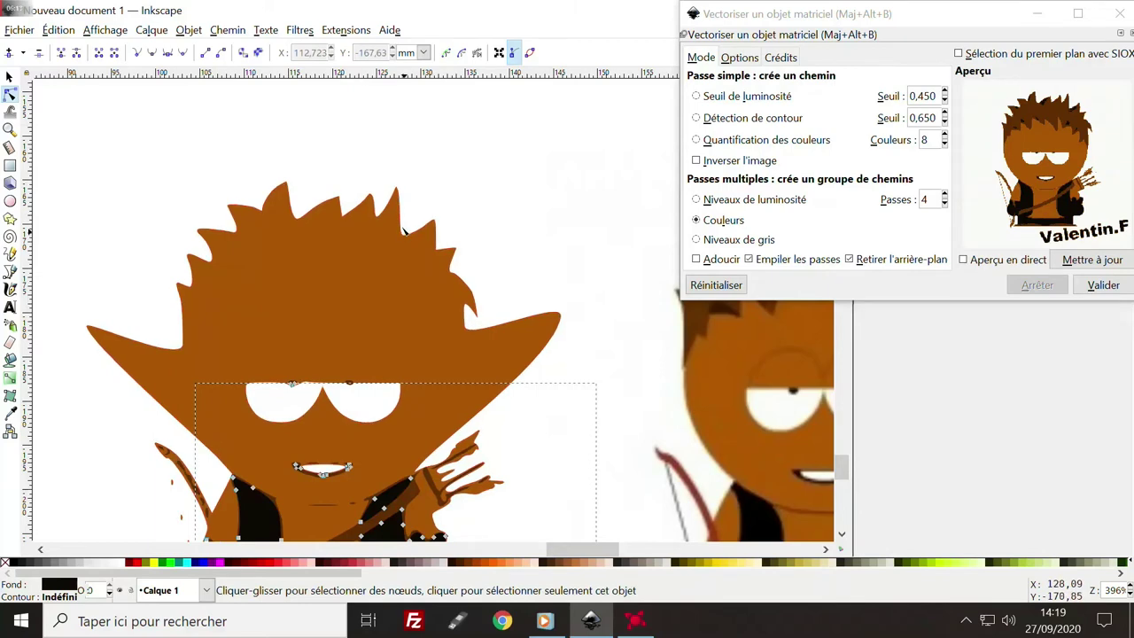
- Delete the spiky nodes along the top of the brown head path
{"action": "left_click", "coordinate": [404, 230]}
{"action": "left_click_drag", "start_coordinate": [116, 172], "coordinate": [309, 298]}
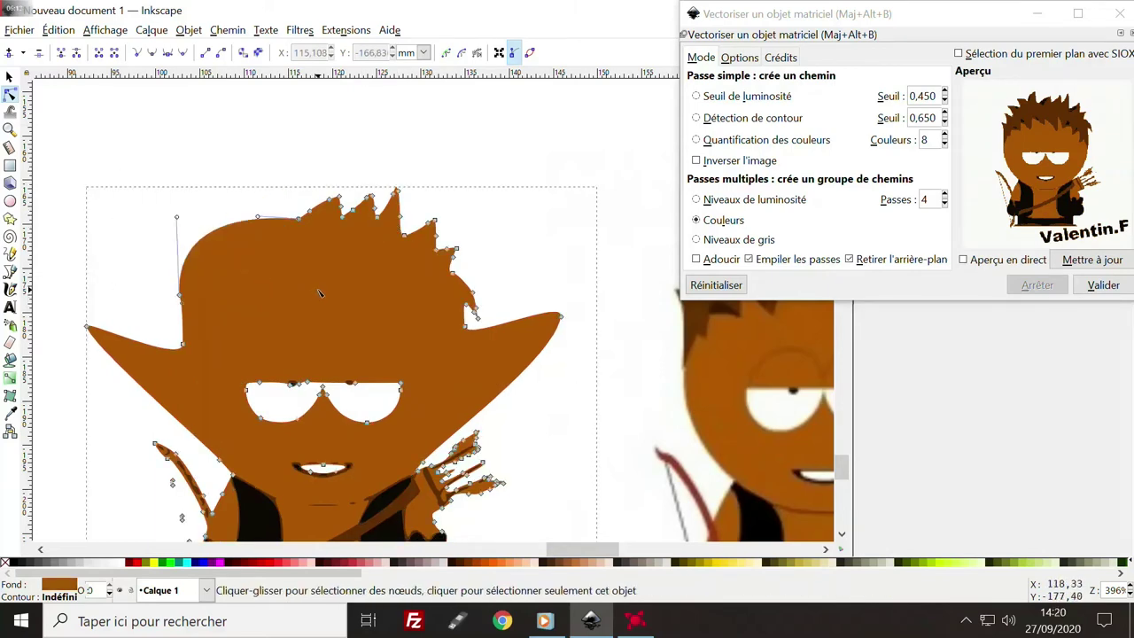
{"action": "left_click_drag", "start_coordinate": [312, 171], "coordinate": [486, 327]}
{"action": "key", "text": "Delete"}
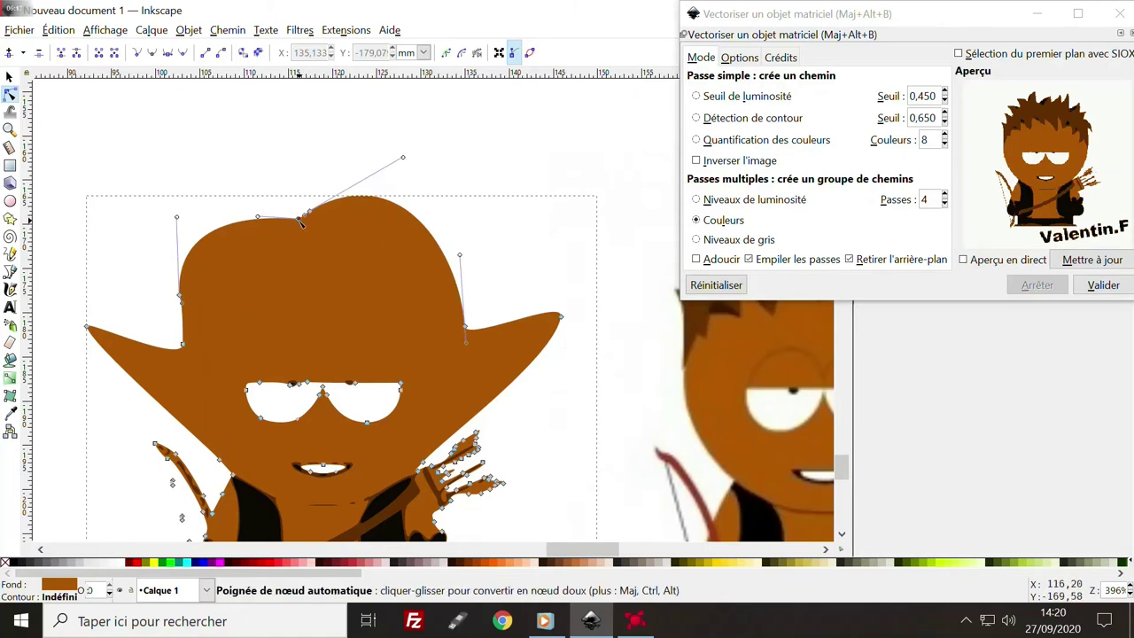
- Make the head-top node smooth and reshape the curves into a rounded top
{"action": "left_click_drag", "start_coordinate": [301, 223], "coordinate": [299, 223]}
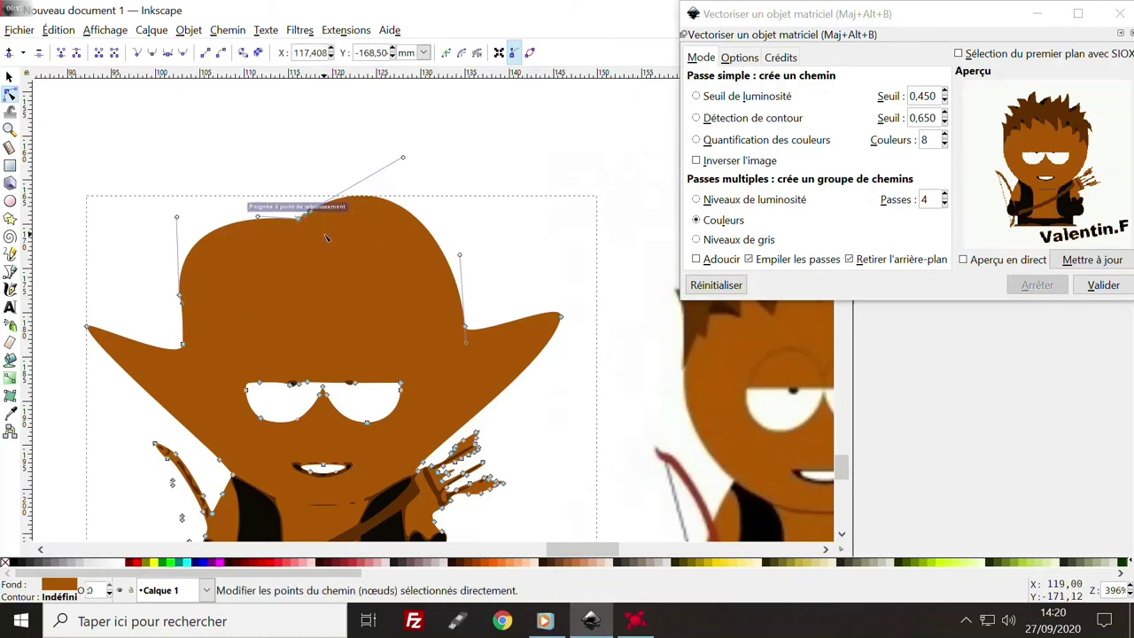
{"action": "key", "text": "ctrl+z"}
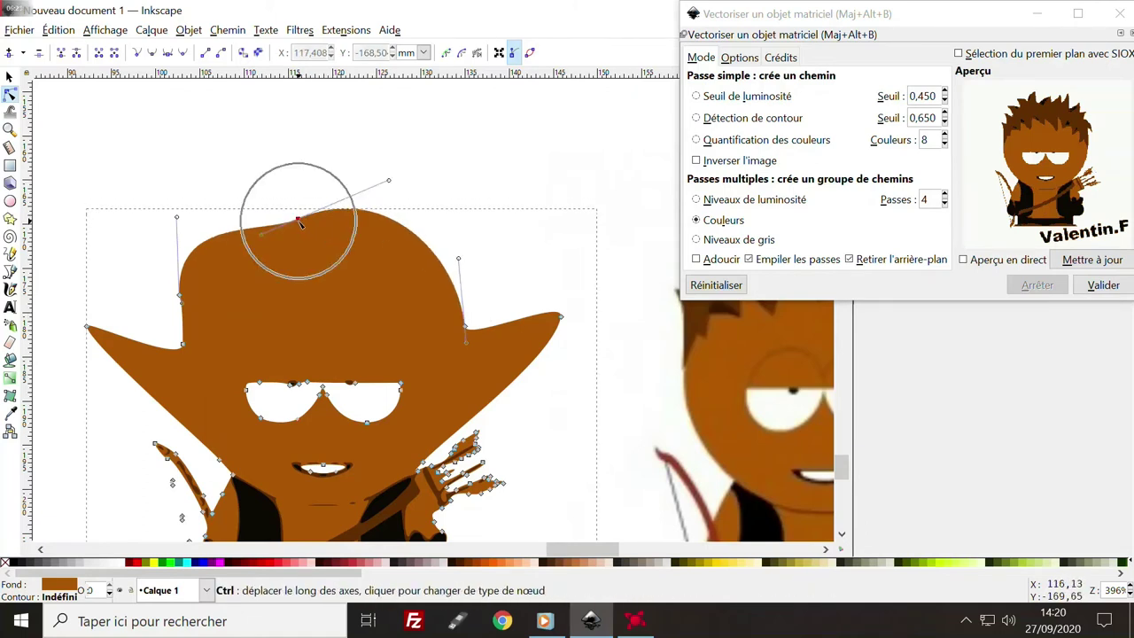
{"action": "left_click", "coordinate": [301, 223], "text": "ctrl"}
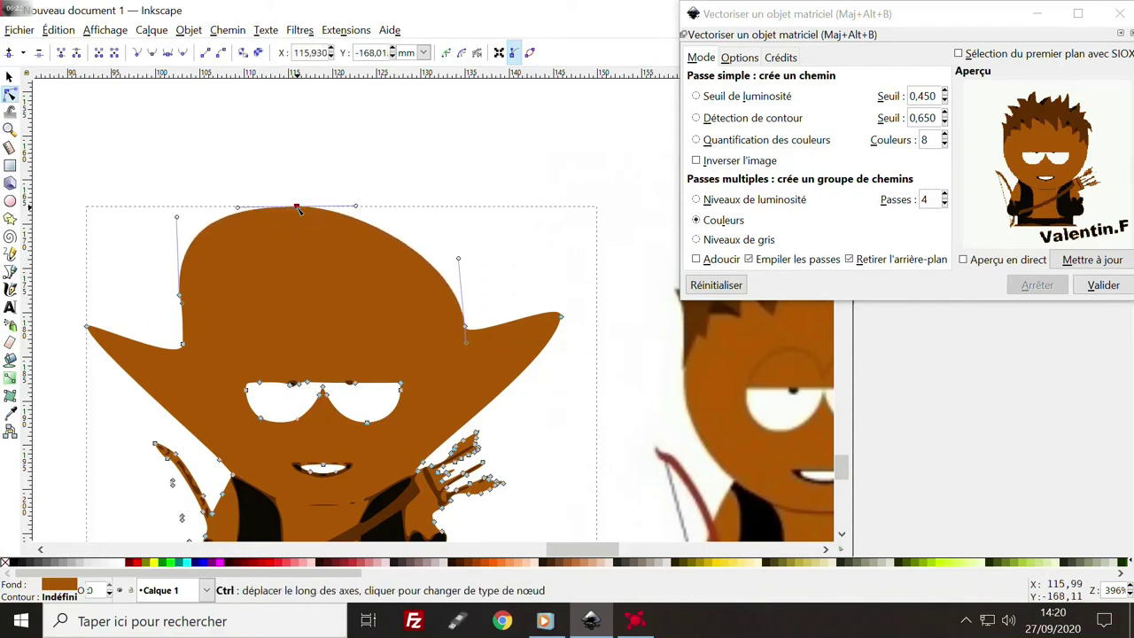
{"action": "left_click_drag", "start_coordinate": [364, 205], "coordinate": [428, 177]}
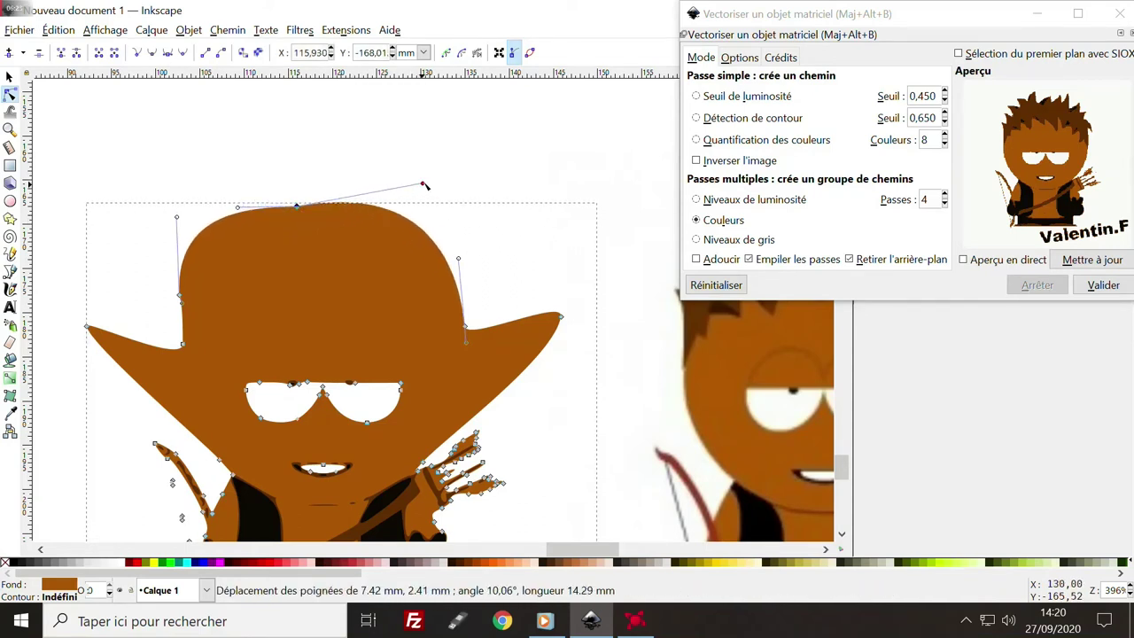
{"action": "left_click_drag", "start_coordinate": [298, 205], "coordinate": [302, 193]}
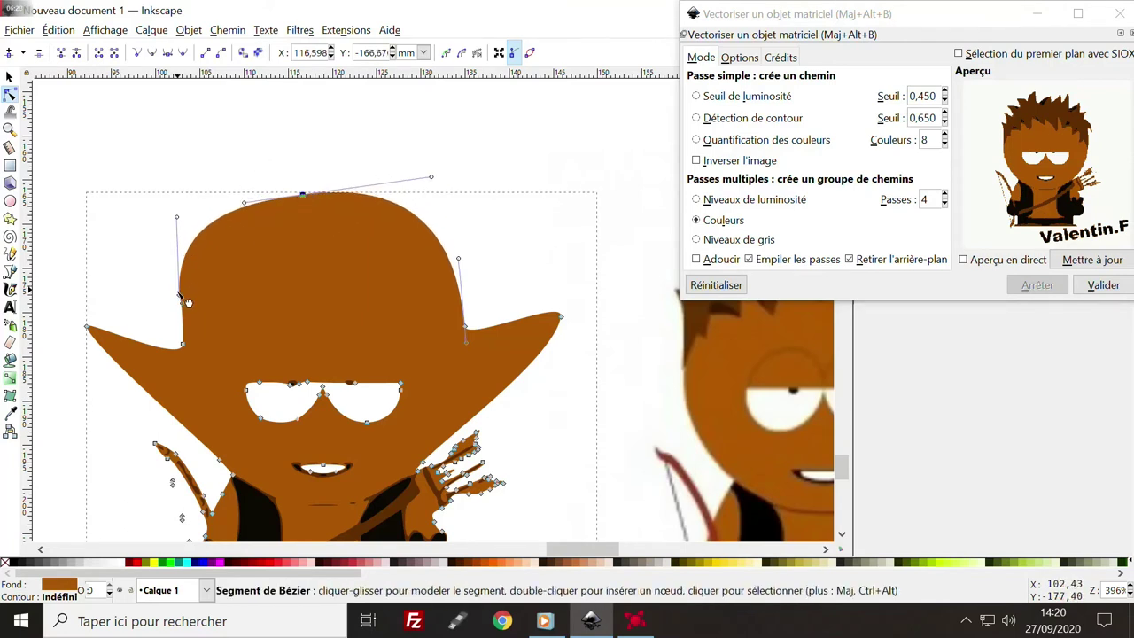
{"action": "left_click_drag", "start_coordinate": [180, 295], "coordinate": [180, 291]}
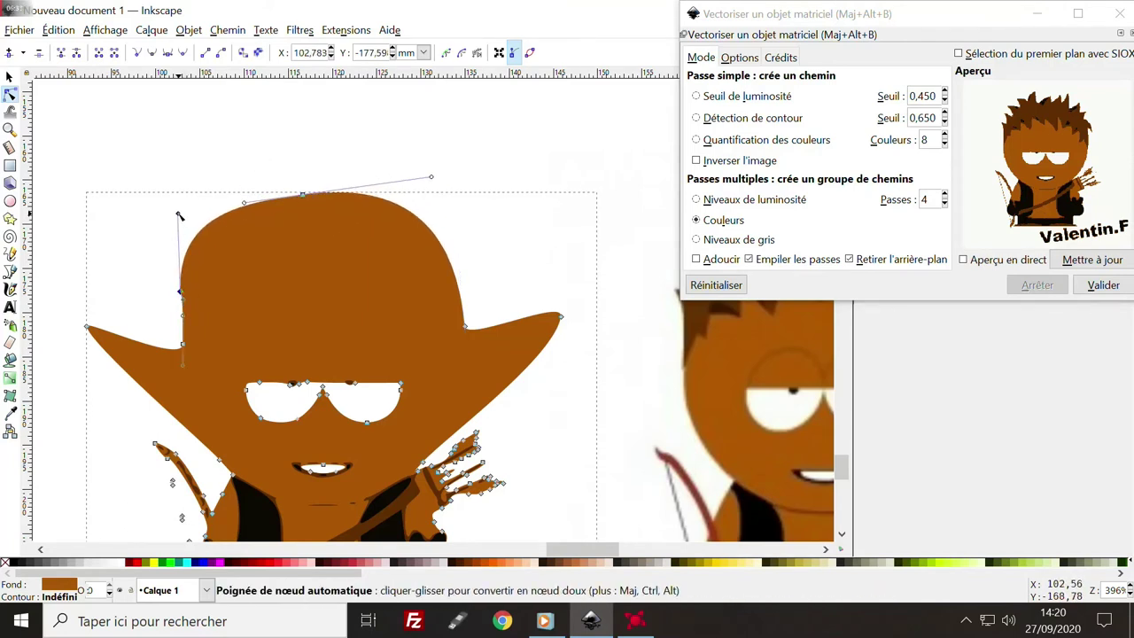
{"action": "left_click_drag", "start_coordinate": [178, 214], "coordinate": [188, 215]}
{"action": "scroll", "coordinate": [476, 335], "scroll_direction": "down", "scroll_amount": 2}
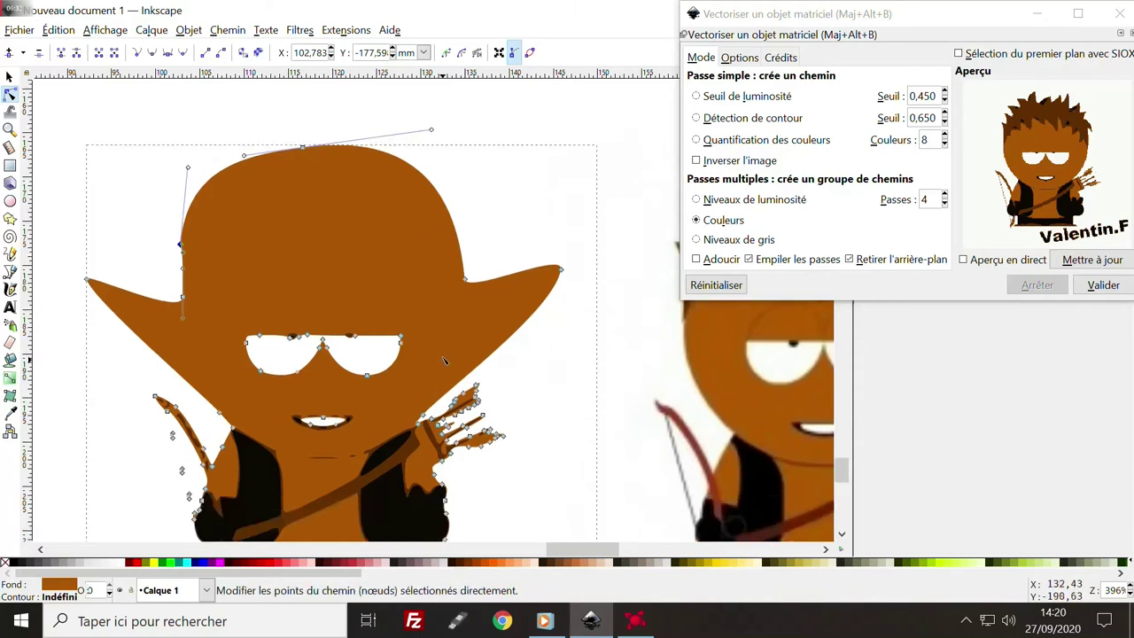
{"action": "scroll", "coordinate": [455, 243], "scroll_direction": "down", "scroll_amount": 1}
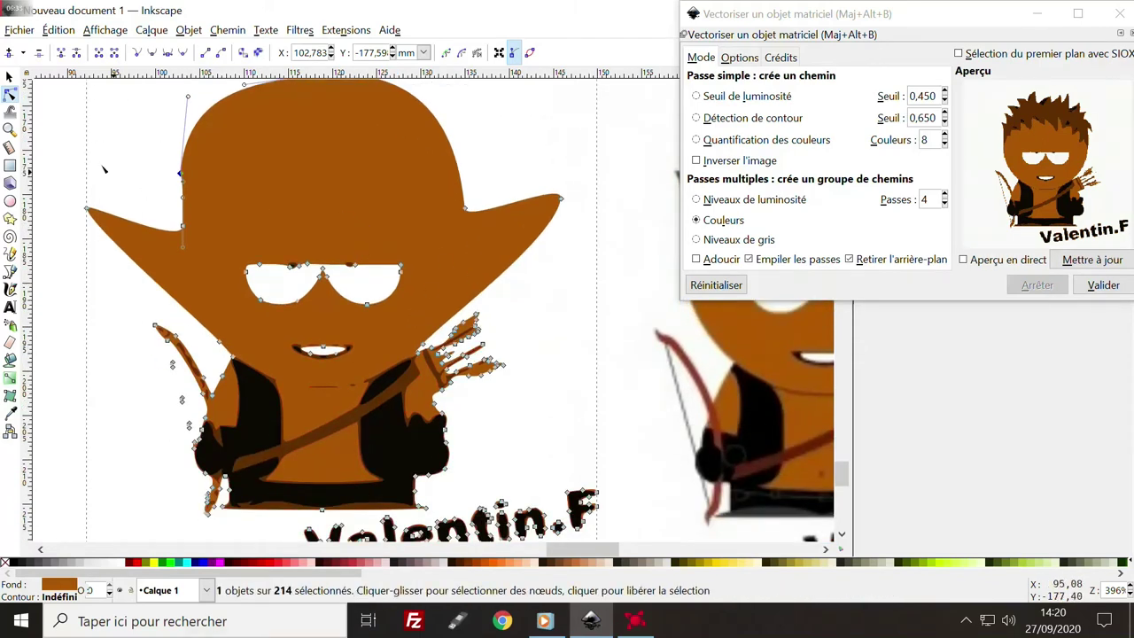
{"action": "scroll", "coordinate": [270, 223], "scroll_direction": "down", "scroll_amount": 1, "text": "ctrl"}
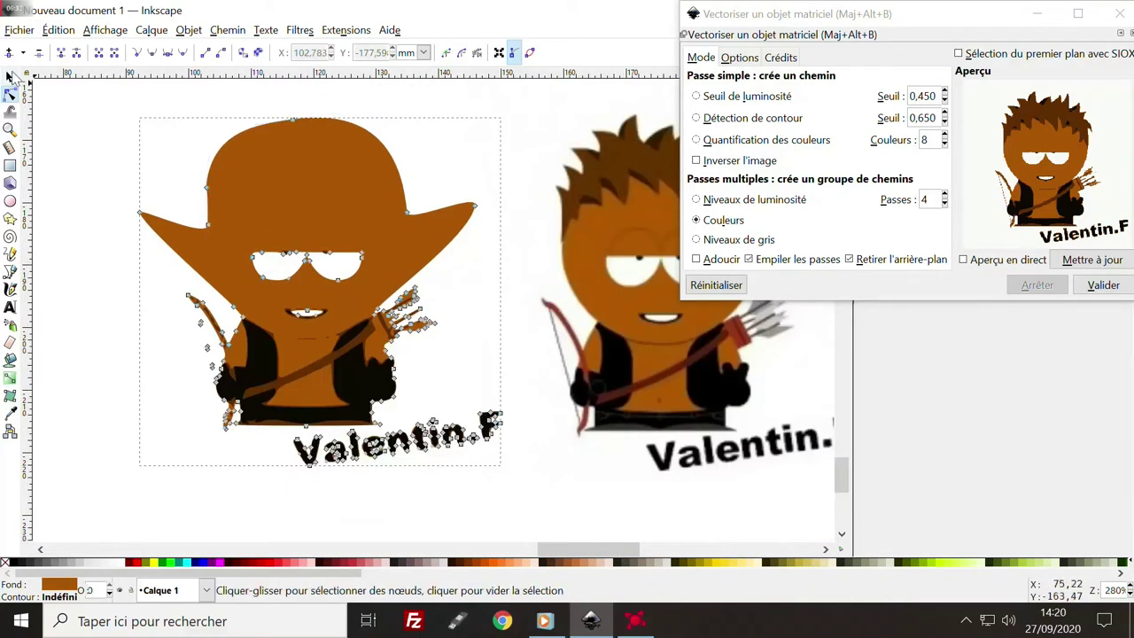
- Fill Yoda's head and skin green, then shift it to olive (R 83, 538000ff)
{"action": "left_click", "coordinate": [9, 77]}
{"action": "left_click", "coordinate": [8, 97]}
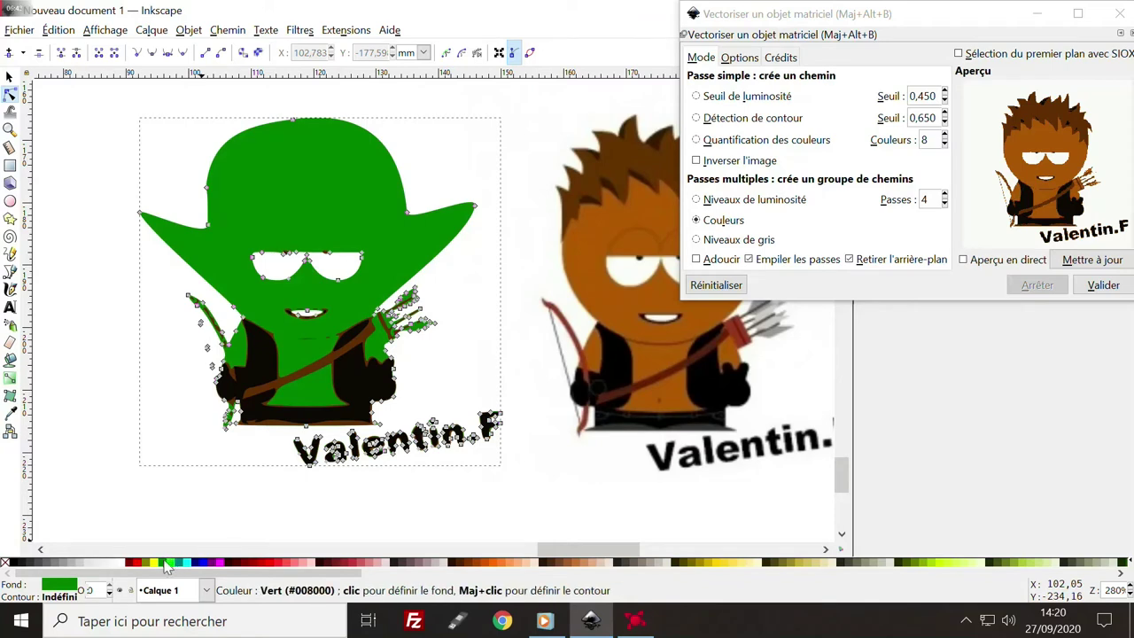
{"action": "left_click", "coordinate": [70, 585]}
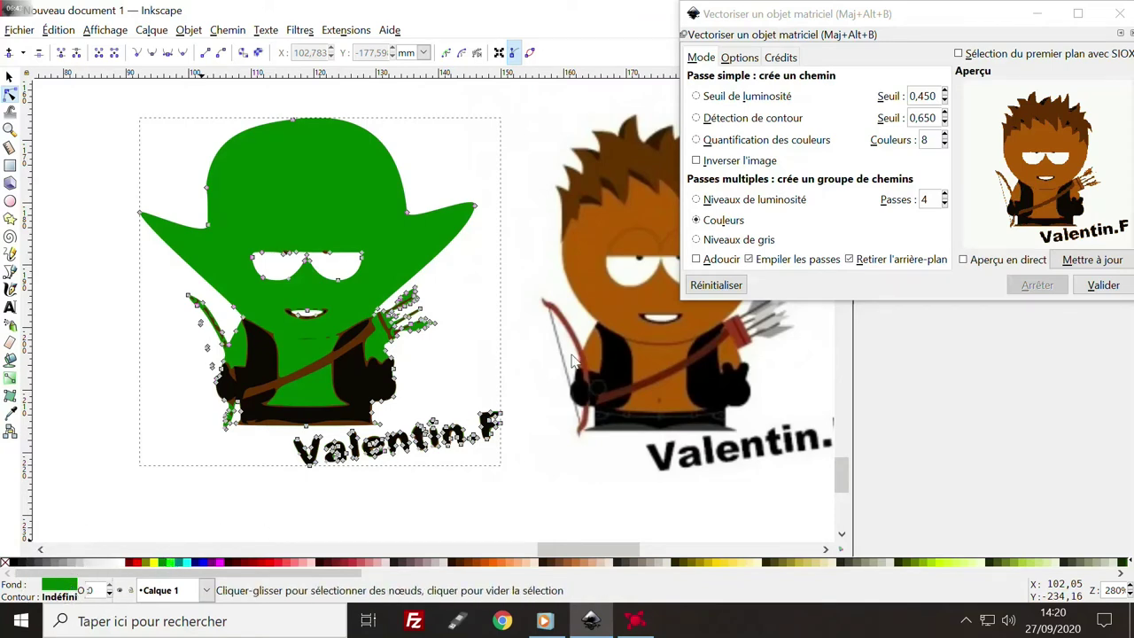
{"action": "left_click", "coordinate": [1119, 14]}
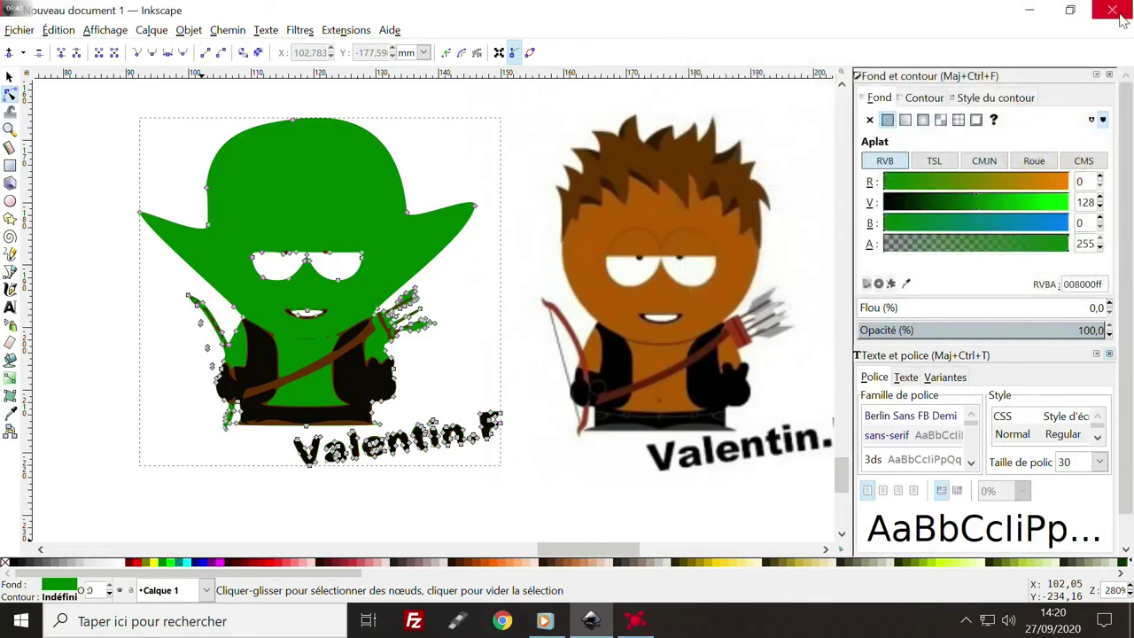
{"action": "left_click", "coordinate": [946, 183]}
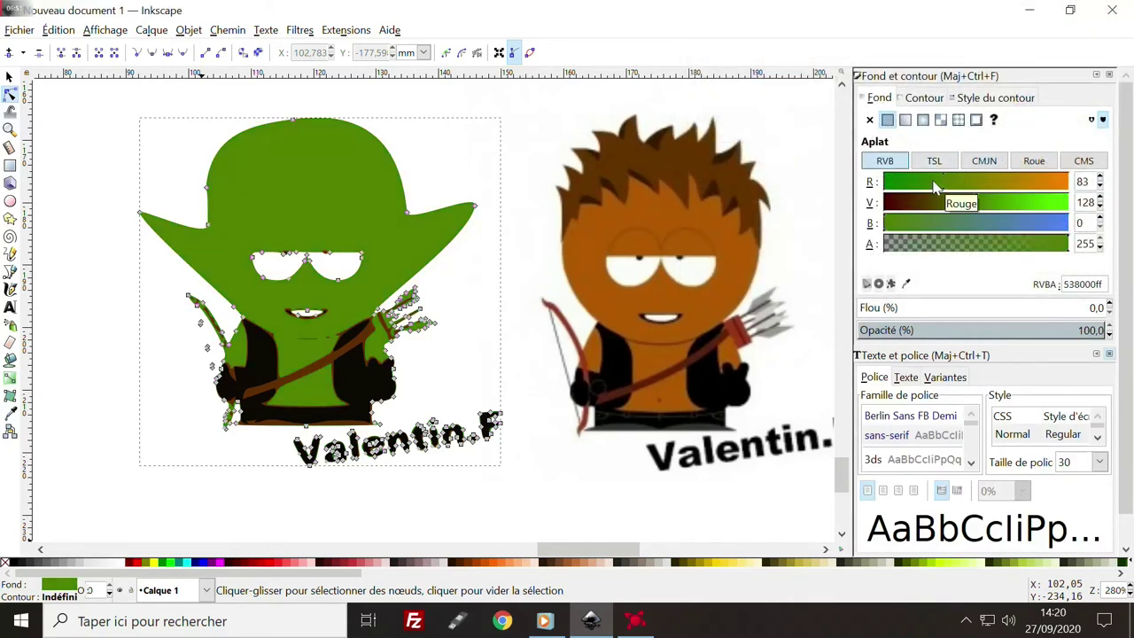
- Delete the left-arm nodes from the brown body and green paths and reshape the arm
{"action": "left_click", "coordinate": [156, 314]}
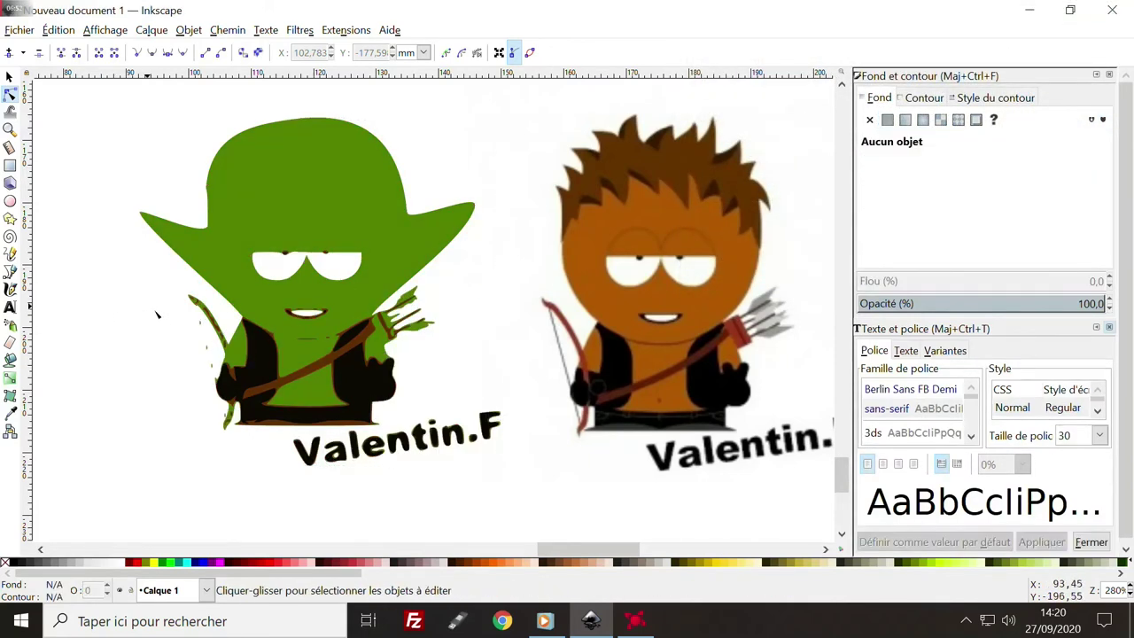
{"action": "left_click", "coordinate": [193, 297]}
{"action": "left_click_drag", "start_coordinate": [170, 282], "coordinate": [228, 352]}
{"action": "key", "text": "Delete"}
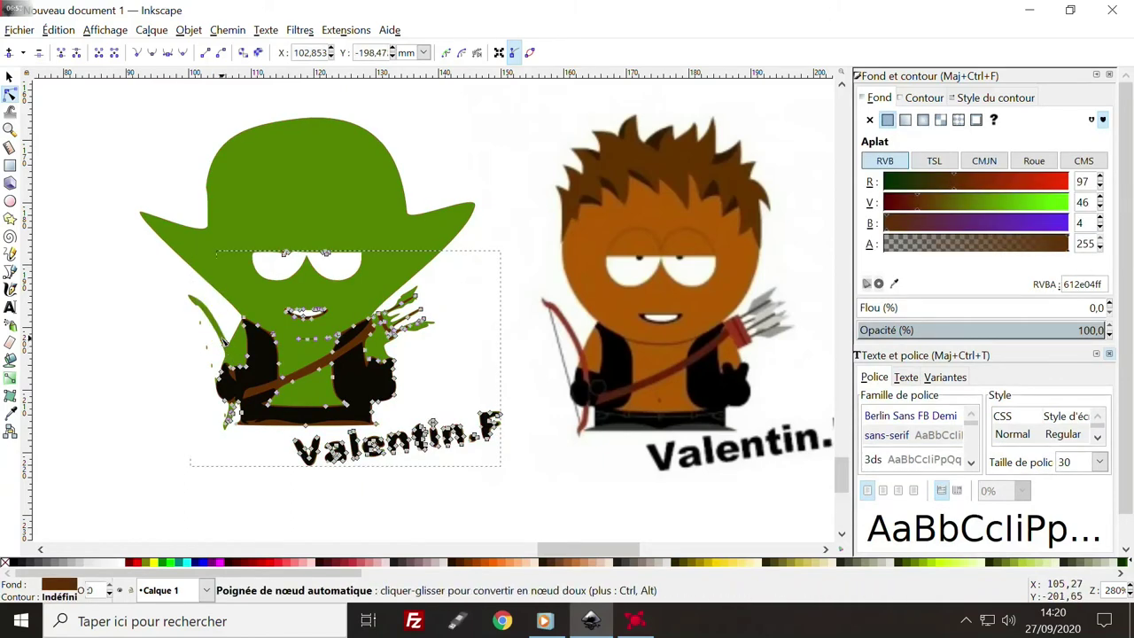
{"action": "left_click", "coordinate": [200, 306]}
{"action": "left_click_drag", "start_coordinate": [171, 290], "coordinate": [229, 353]}
{"action": "key", "text": "Delete"}
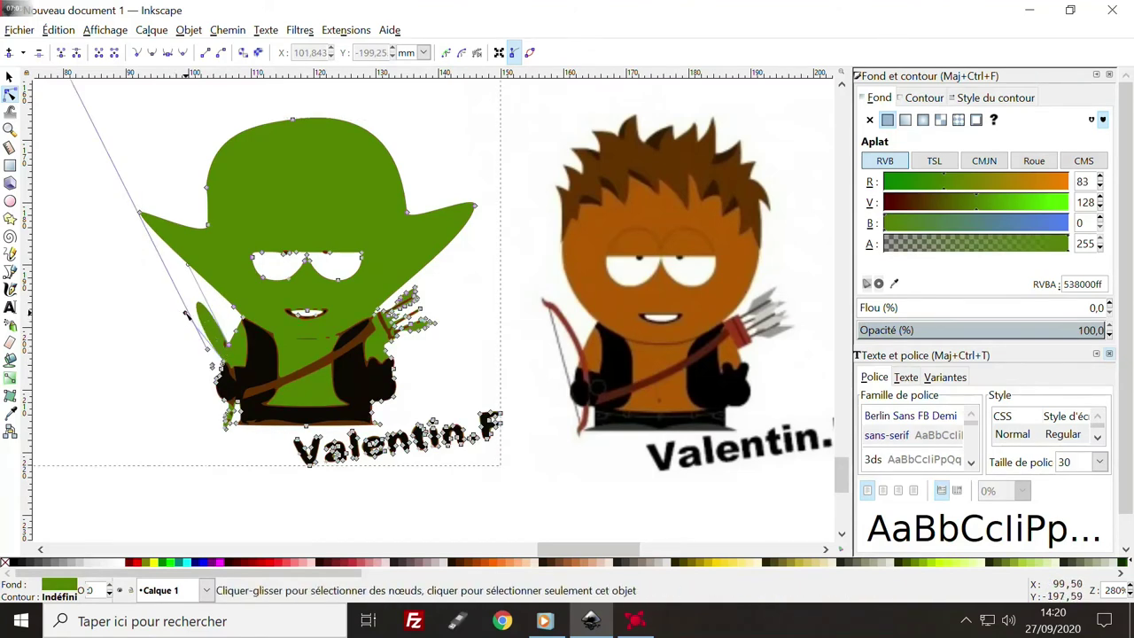
{"action": "left_click_drag", "start_coordinate": [186, 312], "coordinate": [189, 267]}
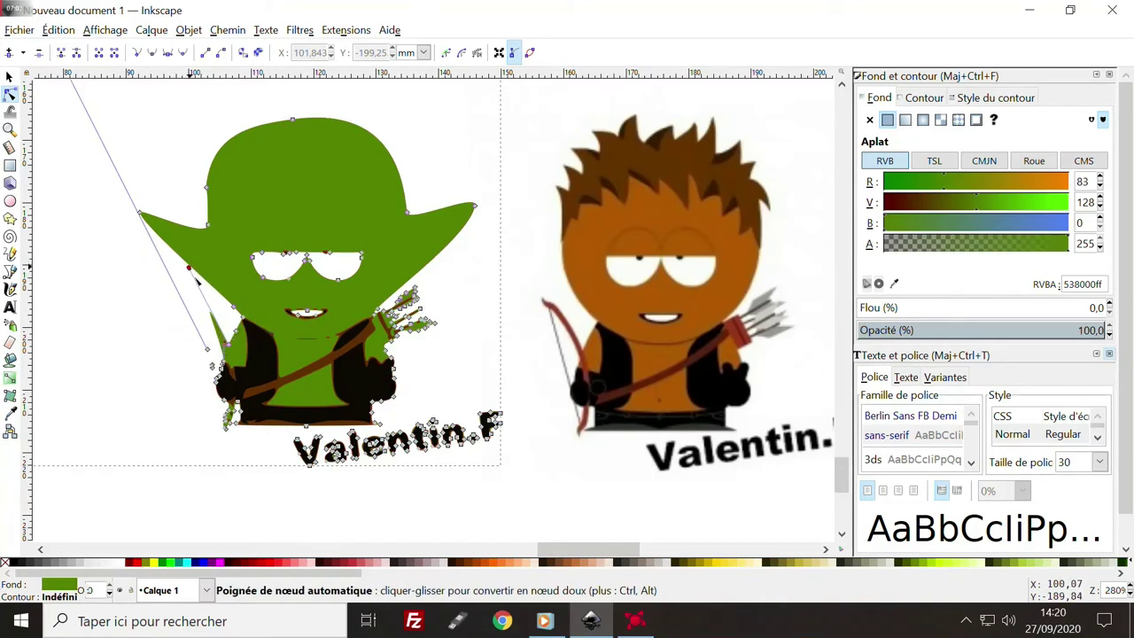
{"action": "left_click", "coordinate": [215, 363], "text": "ctrl"}
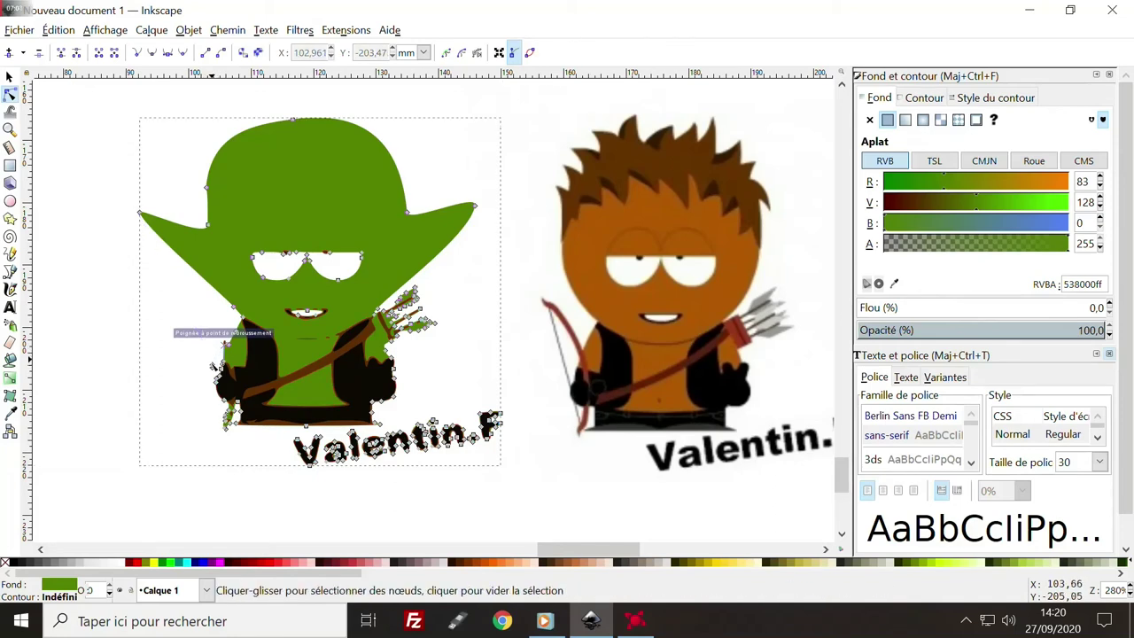
{"action": "left_click", "coordinate": [202, 364]}
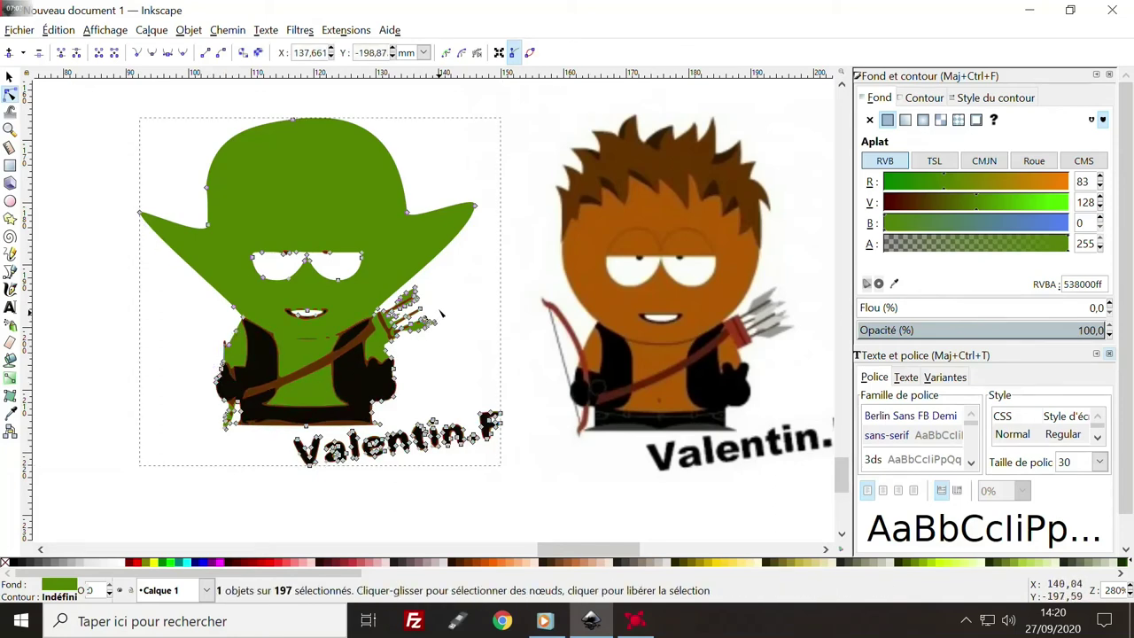
- Retract the stray node handles at the arrow feathers and arrow tip on the strap
{"action": "left_click_drag", "start_coordinate": [431, 325], "coordinate": [389, 335]}
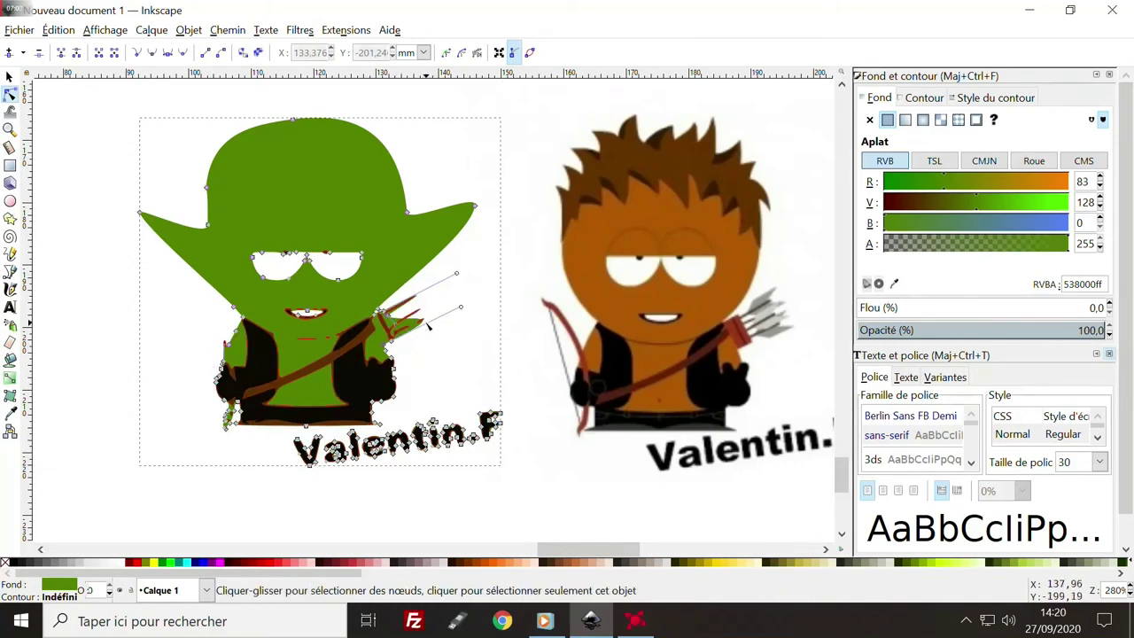
{"action": "mouse_move", "coordinate": [461, 307]}
{"action": "left_mouse_down"}
{"action": "mouse_move", "coordinate": [458, 277]}
{"action": "mouse_move", "coordinate": [386, 310]}
{"action": "left_mouse_up"}
{"action": "left_click", "coordinate": [385, 310]}
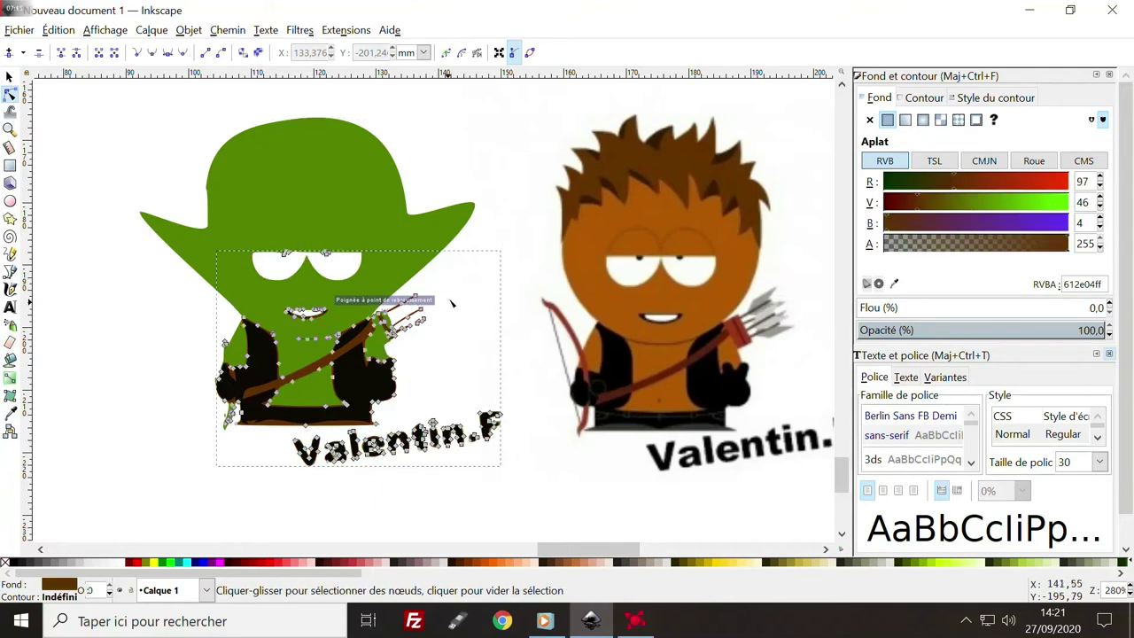
{"action": "left_click_drag", "start_coordinate": [464, 284], "coordinate": [400, 346]}
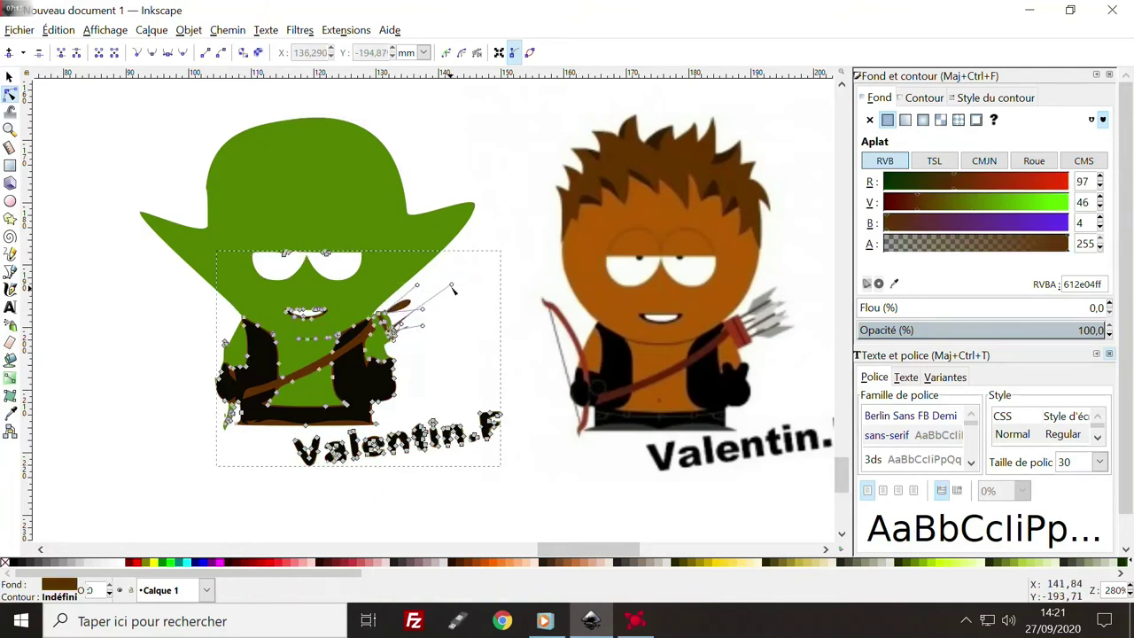
{"action": "mouse_move", "coordinate": [452, 285]}
{"action": "left_mouse_down"}
{"action": "mouse_move", "coordinate": [394, 314]}
{"action": "mouse_move", "coordinate": [424, 310]}
{"action": "left_mouse_up"}
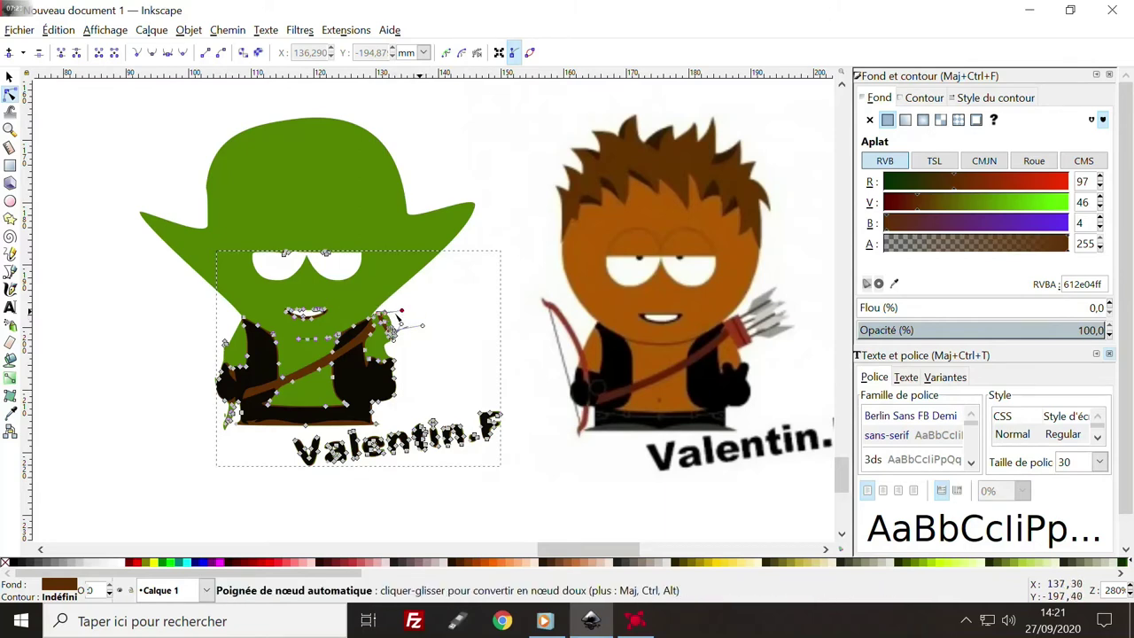
{"action": "left_click_drag", "start_coordinate": [425, 312], "coordinate": [400, 333]}
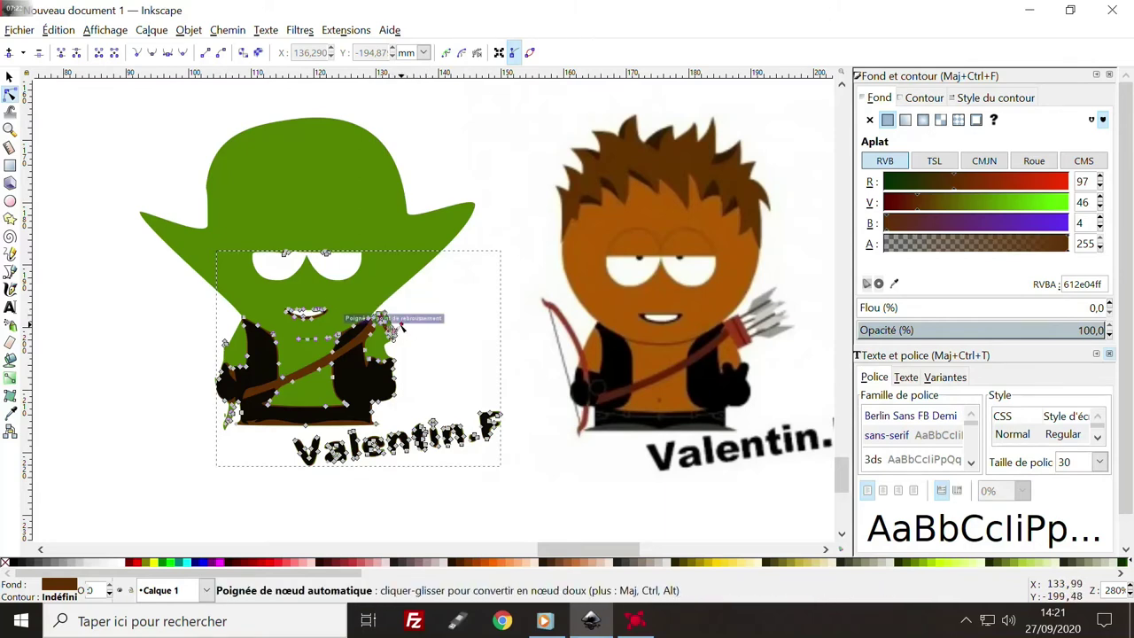
{"action": "left_click", "coordinate": [420, 476]}
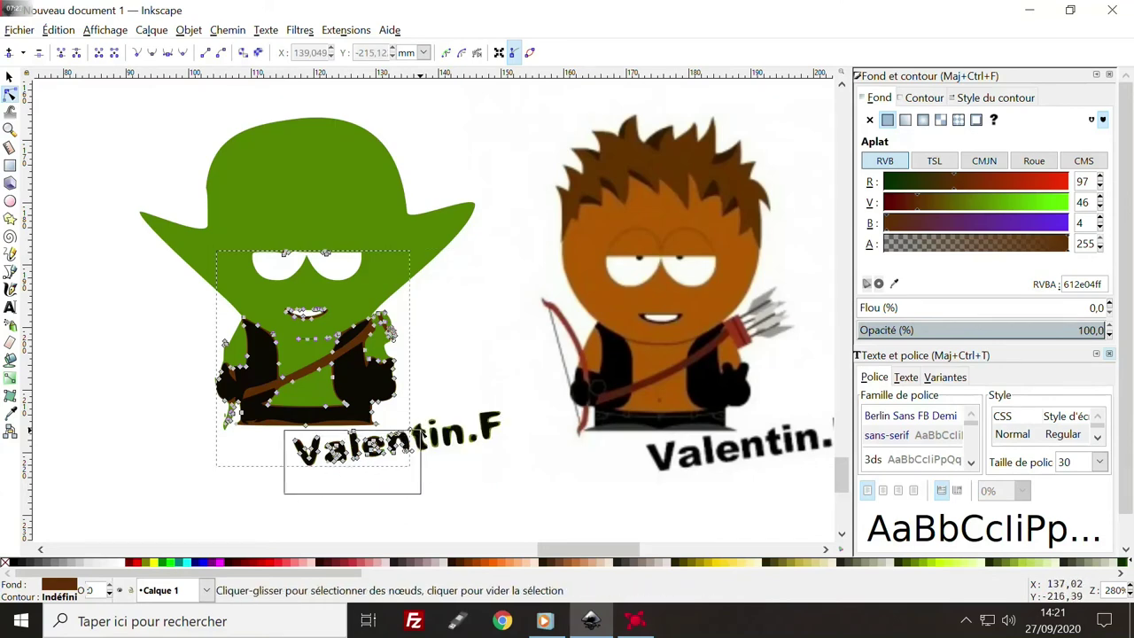
{"action": "left_click_drag", "start_coordinate": [283, 496], "coordinate": [428, 430]}
{"action": "left_click", "coordinate": [422, 440]}
{"action": "left_click_drag", "start_coordinate": [529, 402], "coordinate": [386, 494]}
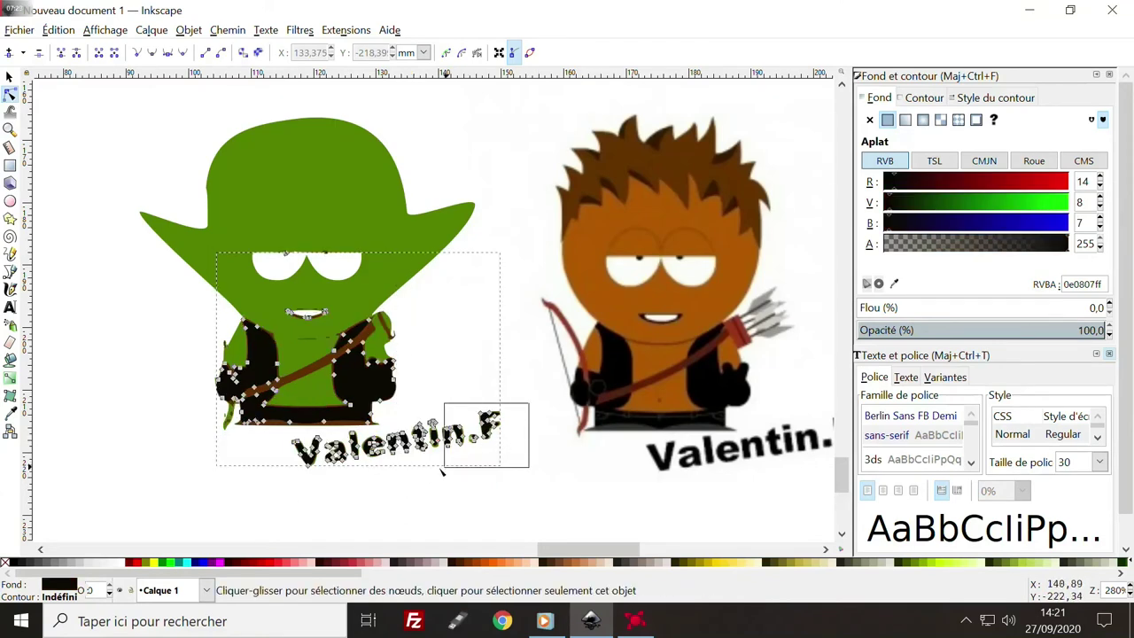
{"action": "left_click_drag", "start_coordinate": [278, 493], "coordinate": [420, 434]}
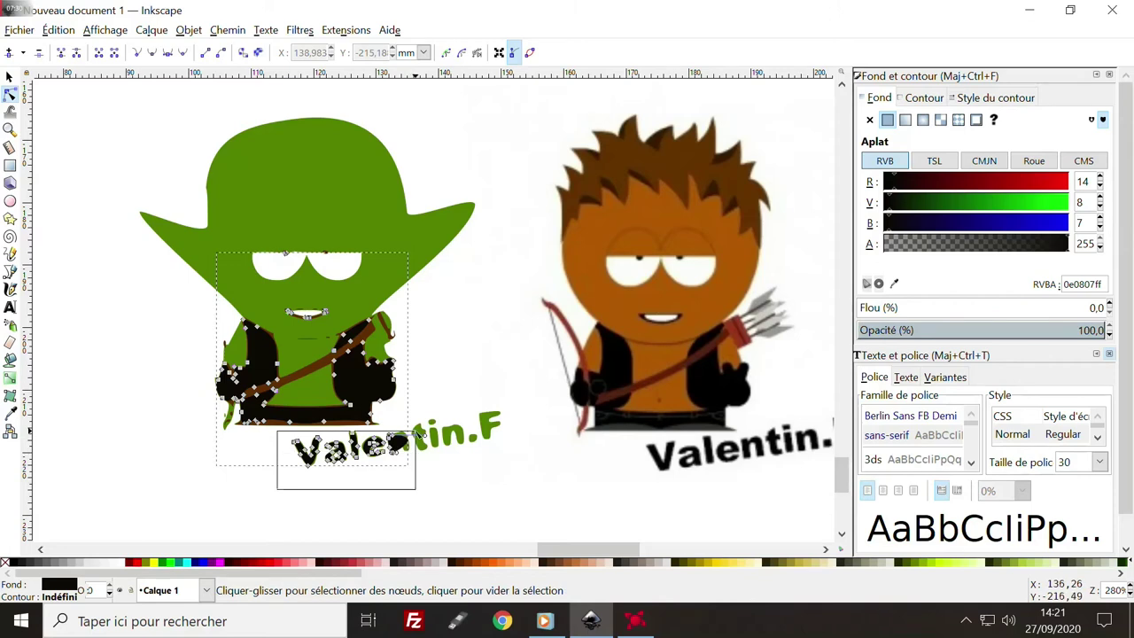
{"action": "left_click", "coordinate": [445, 437]}
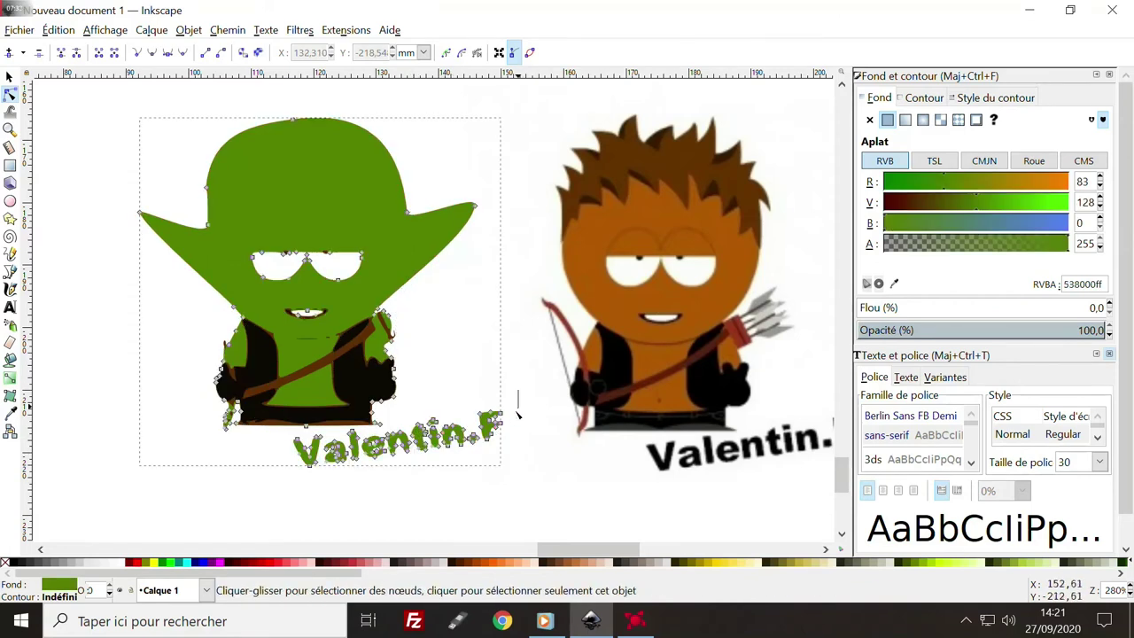
{"action": "left_click_drag", "start_coordinate": [519, 390], "coordinate": [354, 480]}
{"action": "key", "text": "Delete"}
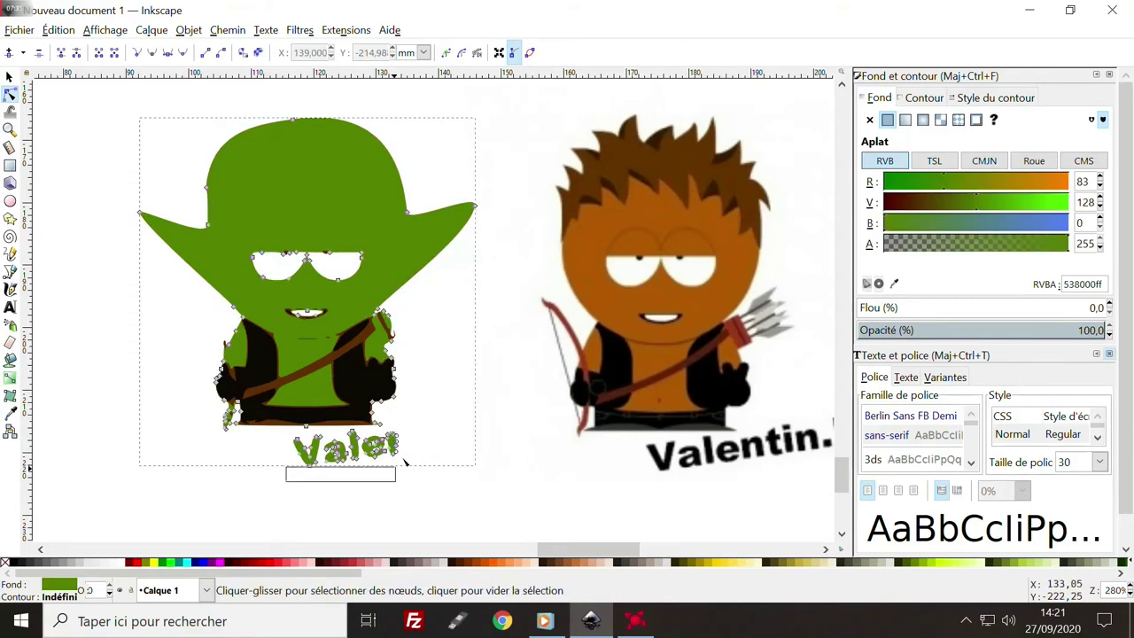
{"action": "left_click_drag", "start_coordinate": [285, 486], "coordinate": [420, 435]}
{"action": "key", "text": "Delete"}
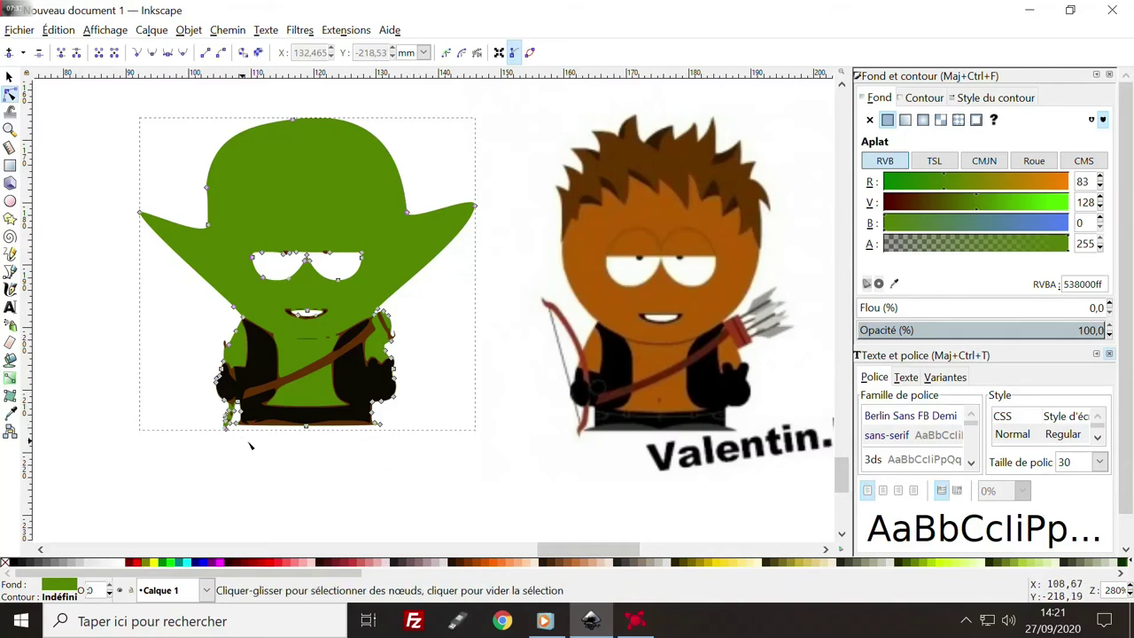
{"action": "left_click", "coordinate": [281, 427]}
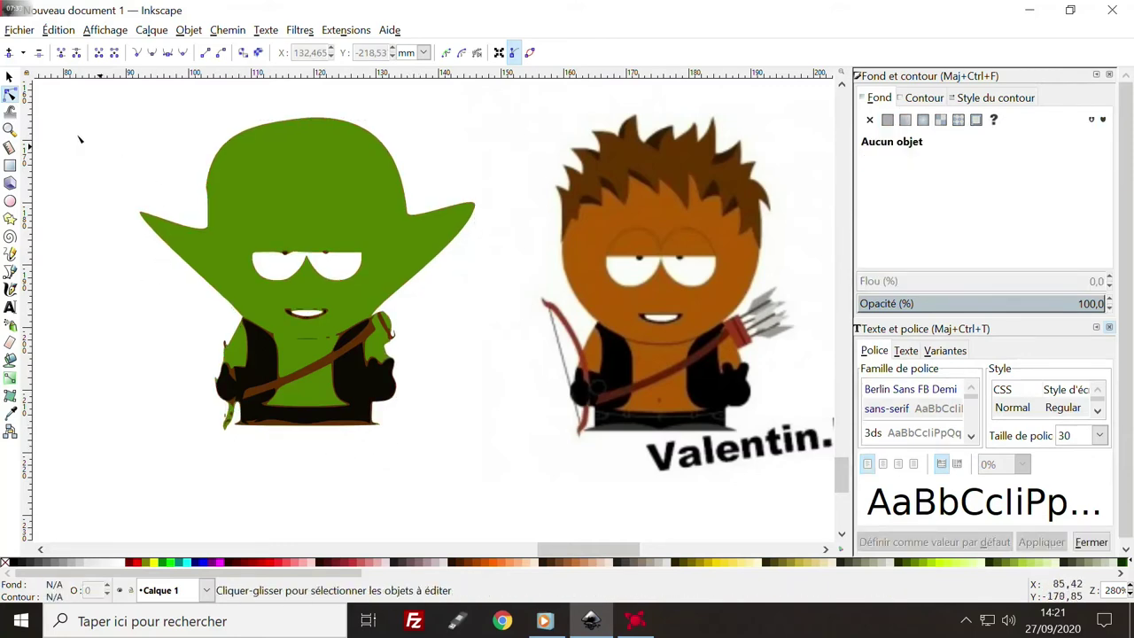
- Draw a tall narrow red rectangle with no stroke as the blade, left of Yoda
{"action": "left_click", "coordinate": [11, 168]}
{"action": "left_click_drag", "start_coordinate": [79, 176], "coordinate": [104, 387]}
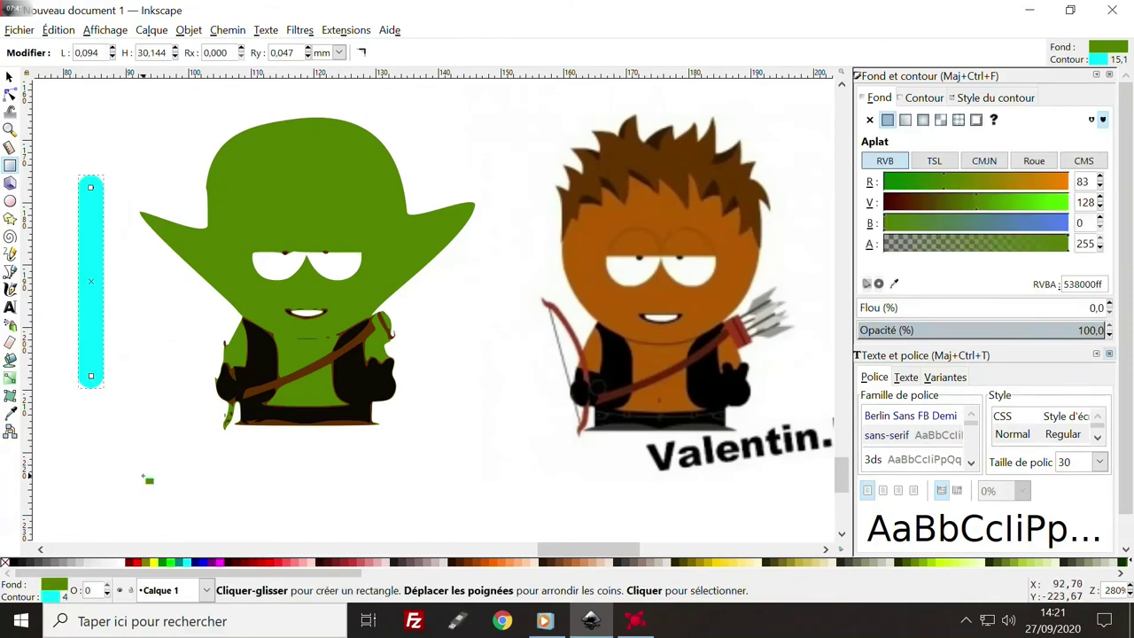
{"action": "left_click", "coordinate": [133, 562]}
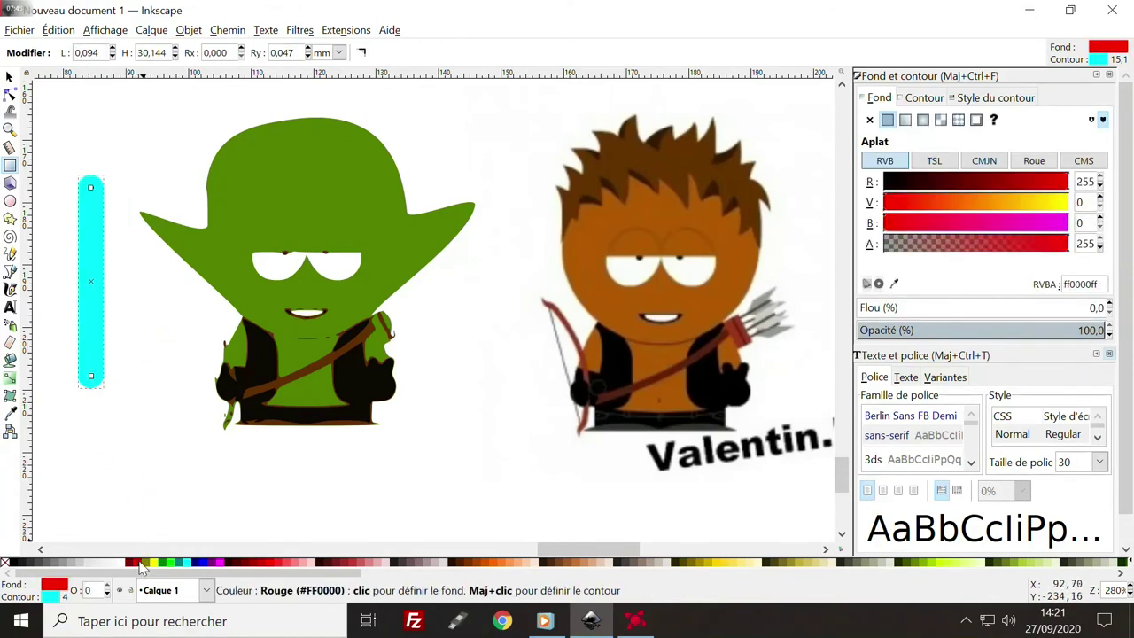
{"action": "right_click", "coordinate": [55, 596]}
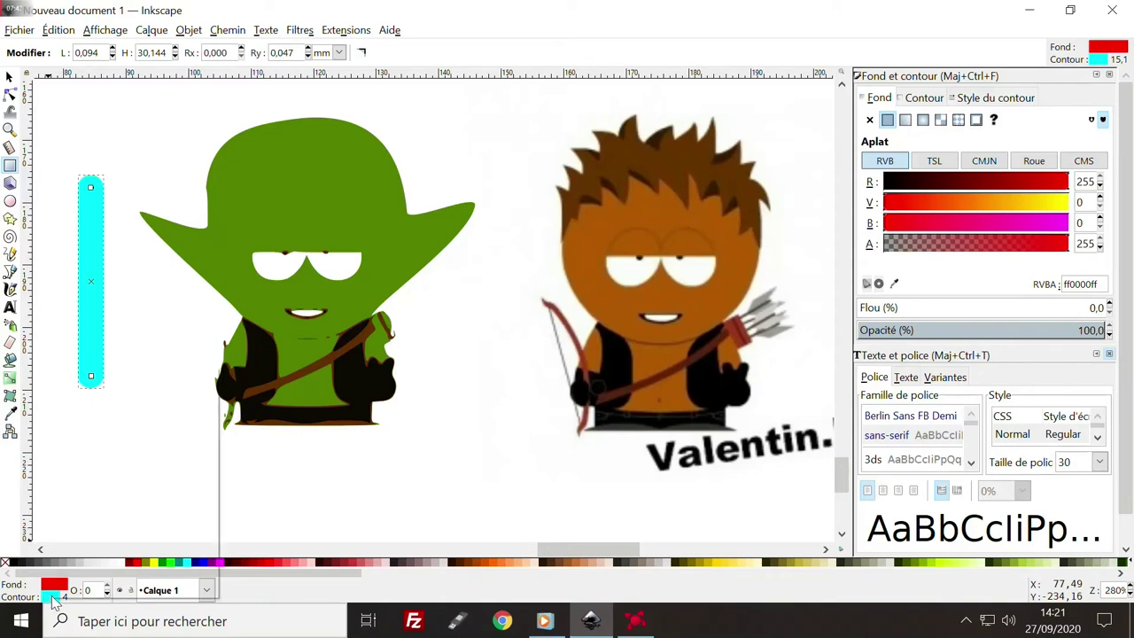
{"action": "left_click", "coordinate": [60, 590]}
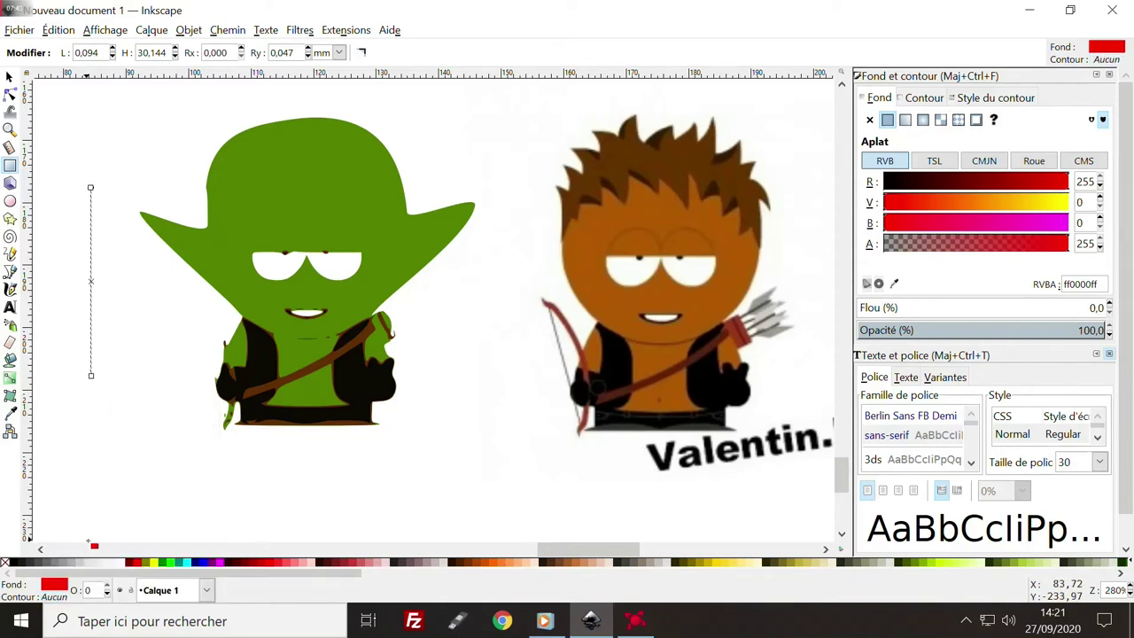
{"action": "left_click_drag", "start_coordinate": [107, 237], "coordinate": [134, 435]}
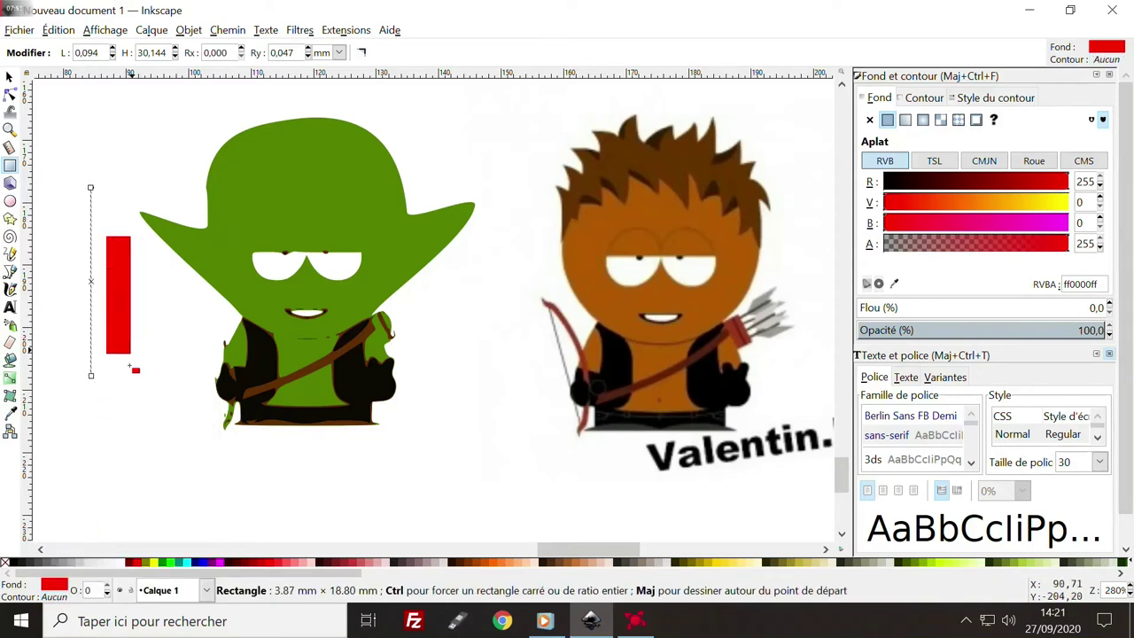
- Blur the red blade rectangle further into a glow
{"action": "left_click", "coordinate": [11, 77]}
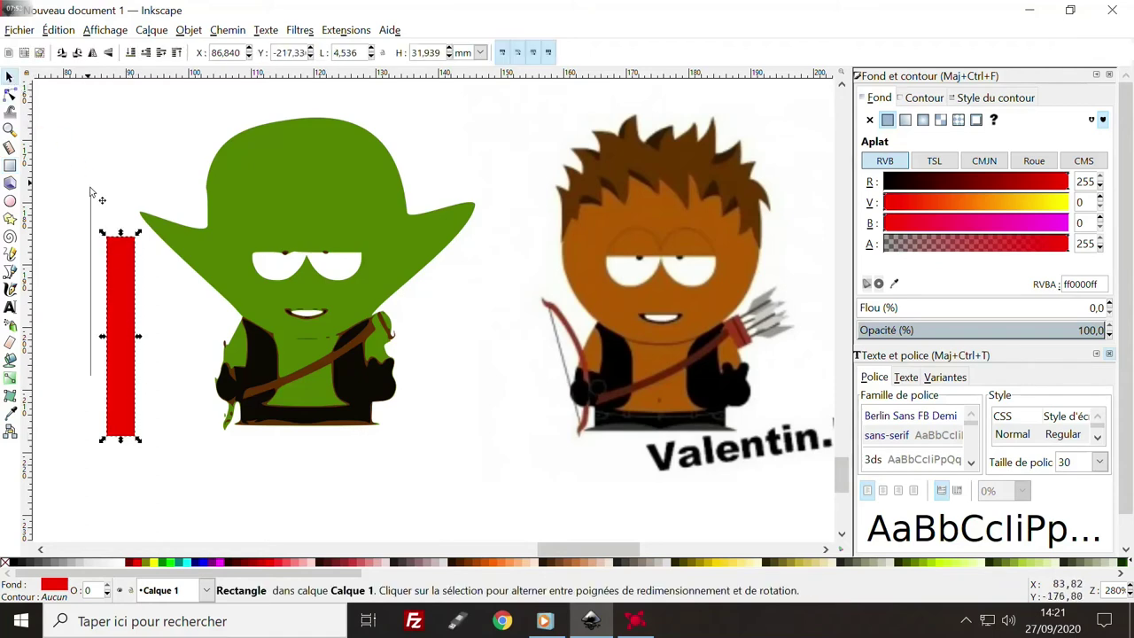
{"action": "left_click", "coordinate": [92, 205]}
{"action": "left_click", "coordinate": [99, 217]}
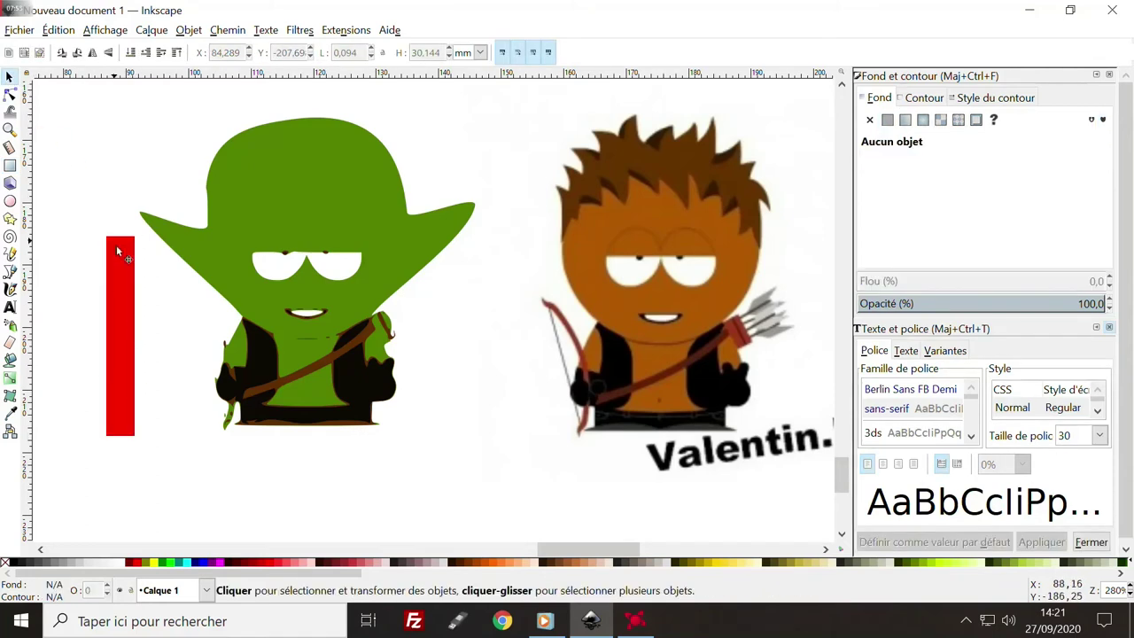
{"action": "left_click", "coordinate": [131, 270]}
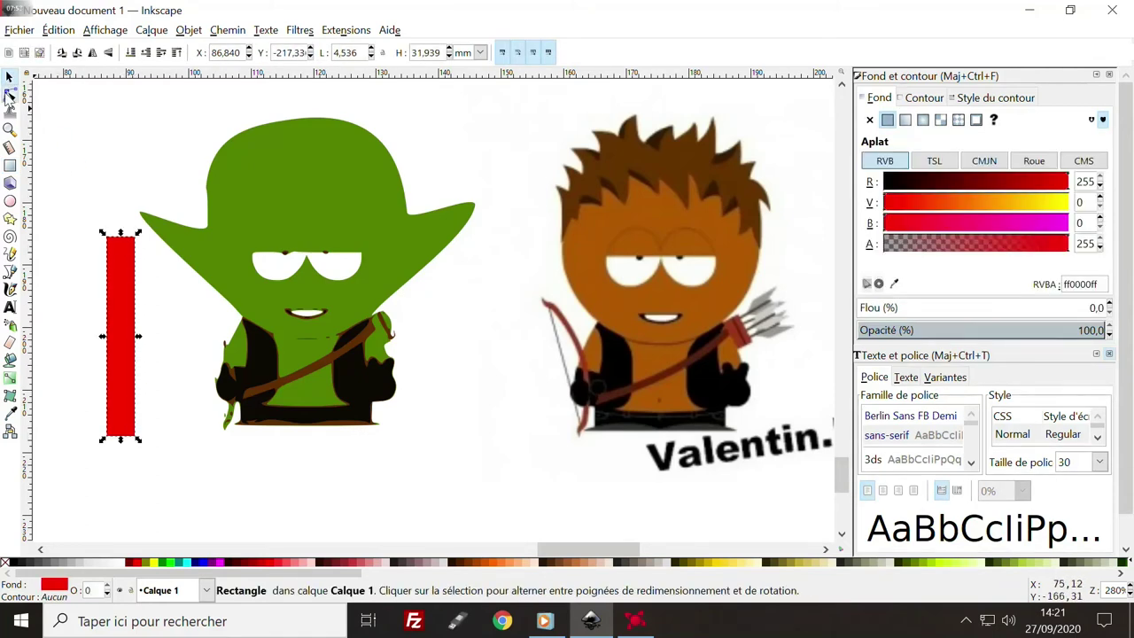
{"action": "left_click", "coordinate": [9, 94]}
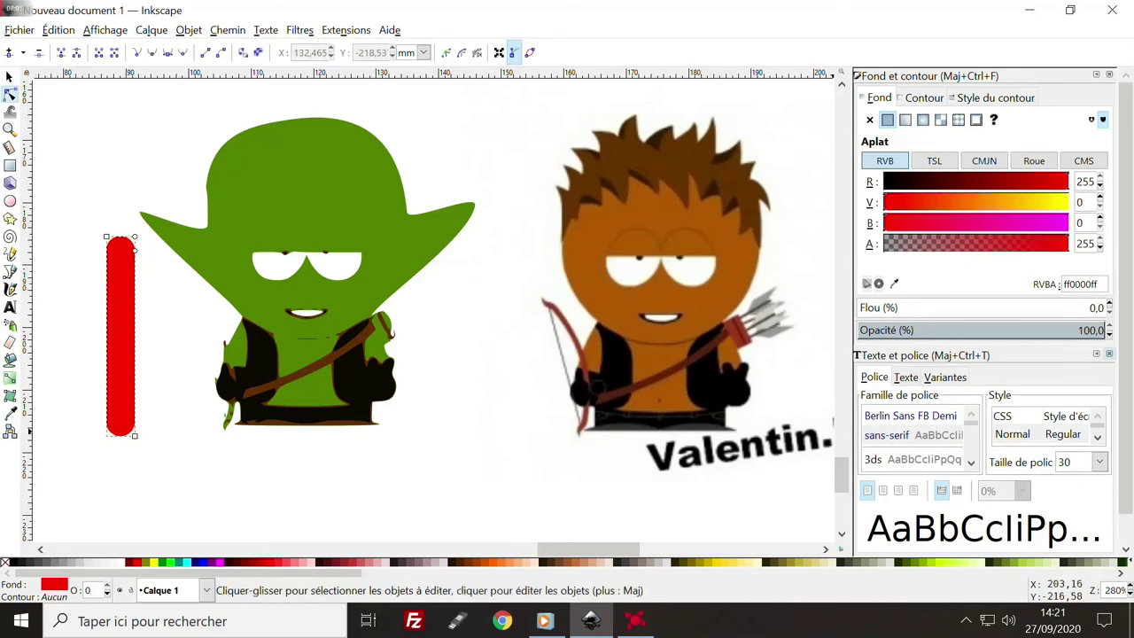
{"action": "scroll", "coordinate": [1090, 307], "scroll_direction": "up", "scroll_amount": 5}
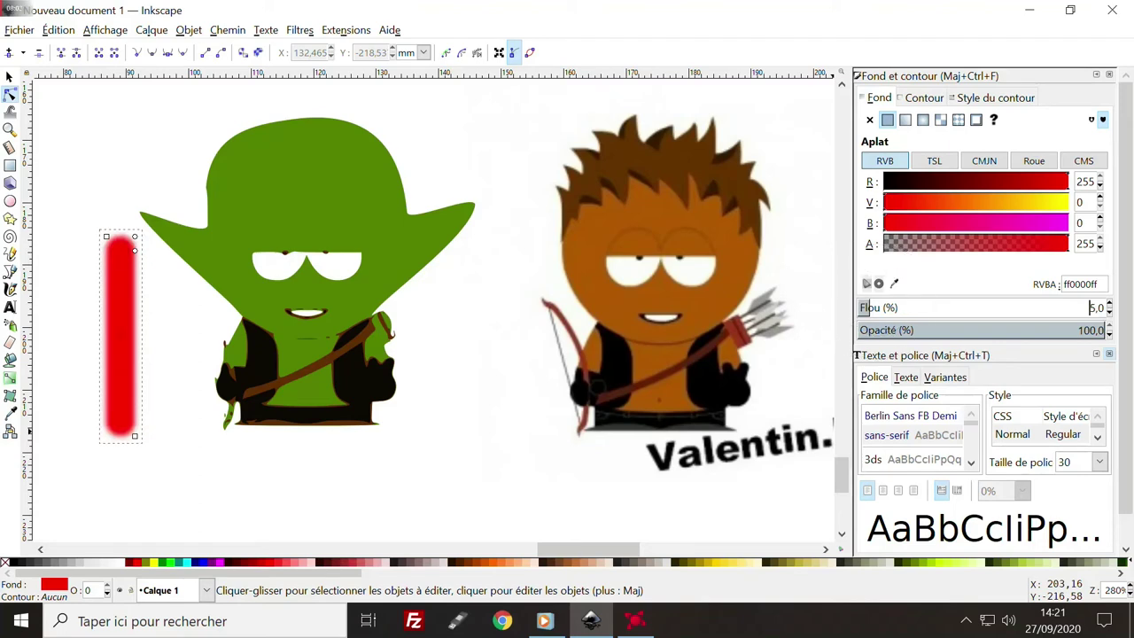
{"action": "left_click_drag", "start_coordinate": [871, 307], "coordinate": [885, 308]}
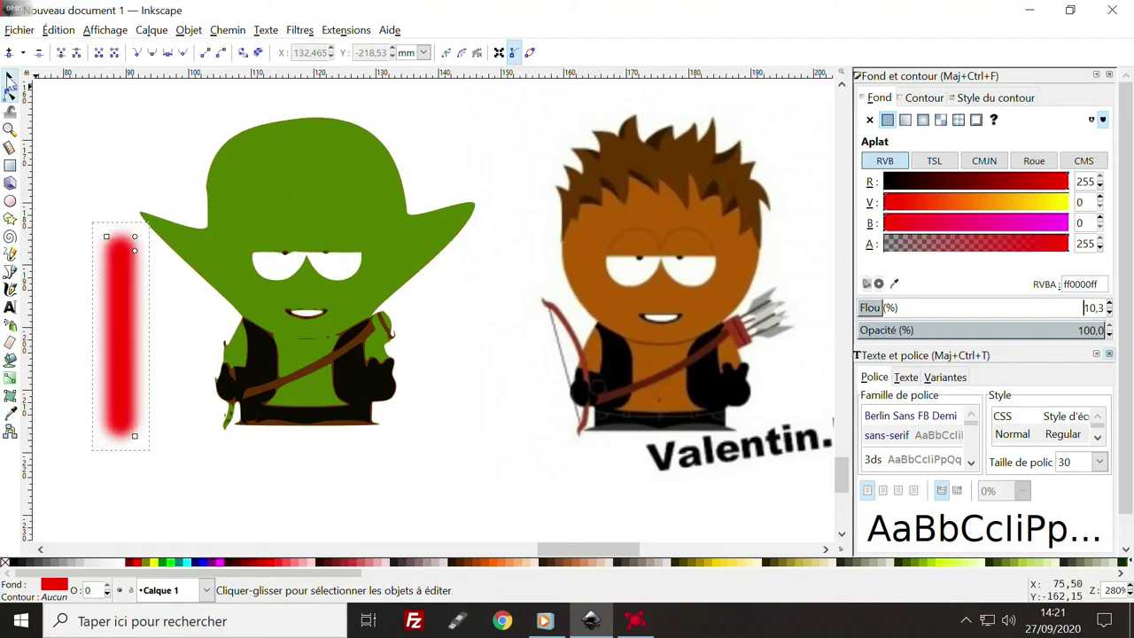
{"action": "left_click", "coordinate": [10, 78]}
- Draw a dark grey handle rectangle, stretch it taller and line it up under the blade
{"action": "left_click", "coordinate": [70, 144]}
{"action": "left_click", "coordinate": [11, 167]}
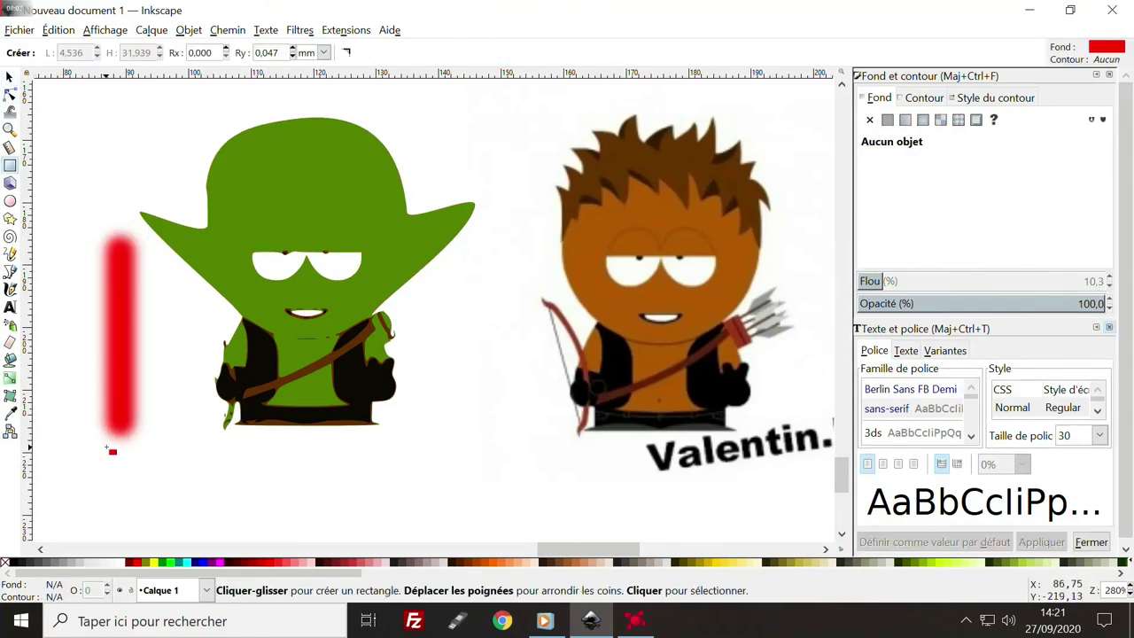
{"action": "left_click_drag", "start_coordinate": [107, 436], "coordinate": [133, 504]}
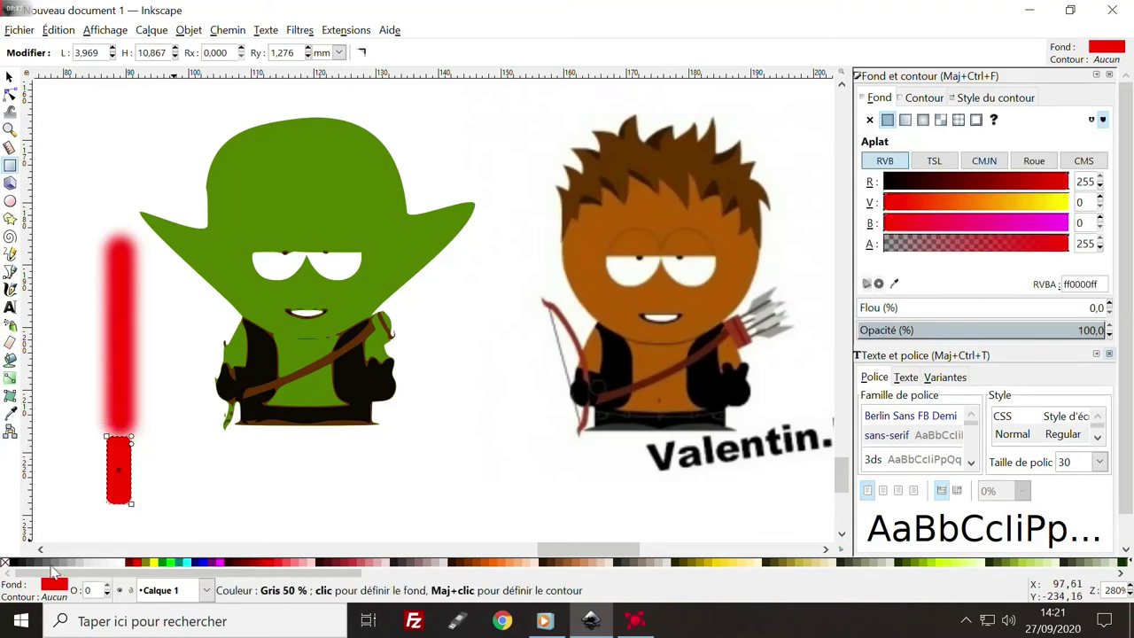
{"action": "left_click", "coordinate": [23, 565]}
{"action": "left_click", "coordinate": [9, 76]}
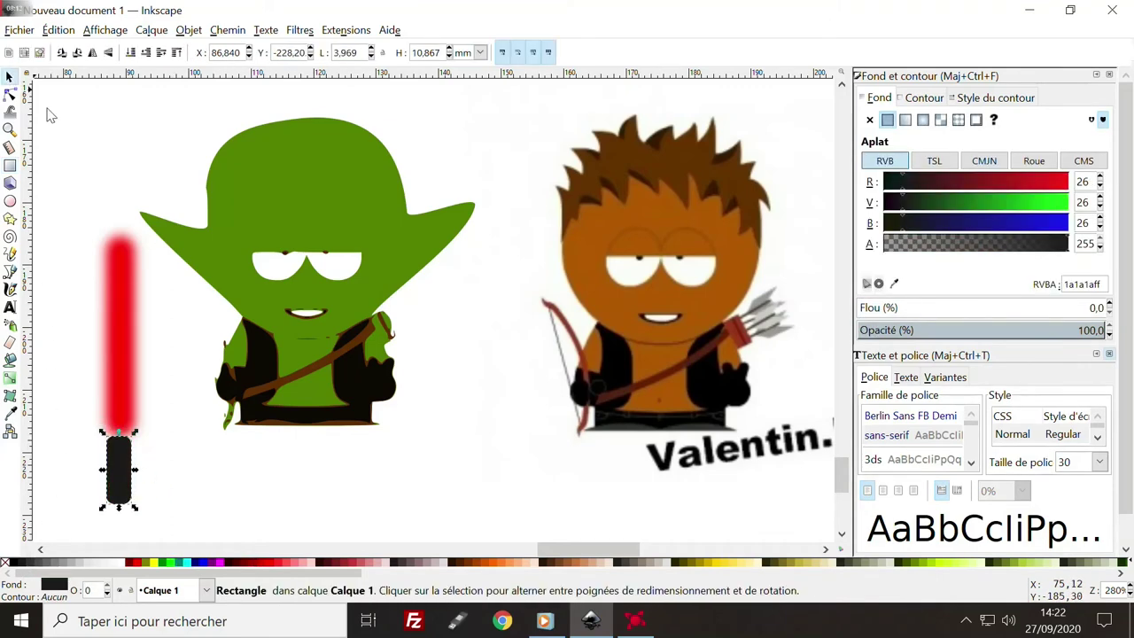
{"action": "scroll", "coordinate": [157, 367], "scroll_direction": "down", "scroll_amount": 1}
{"action": "left_click_drag", "start_coordinate": [122, 399], "coordinate": [124, 408]}
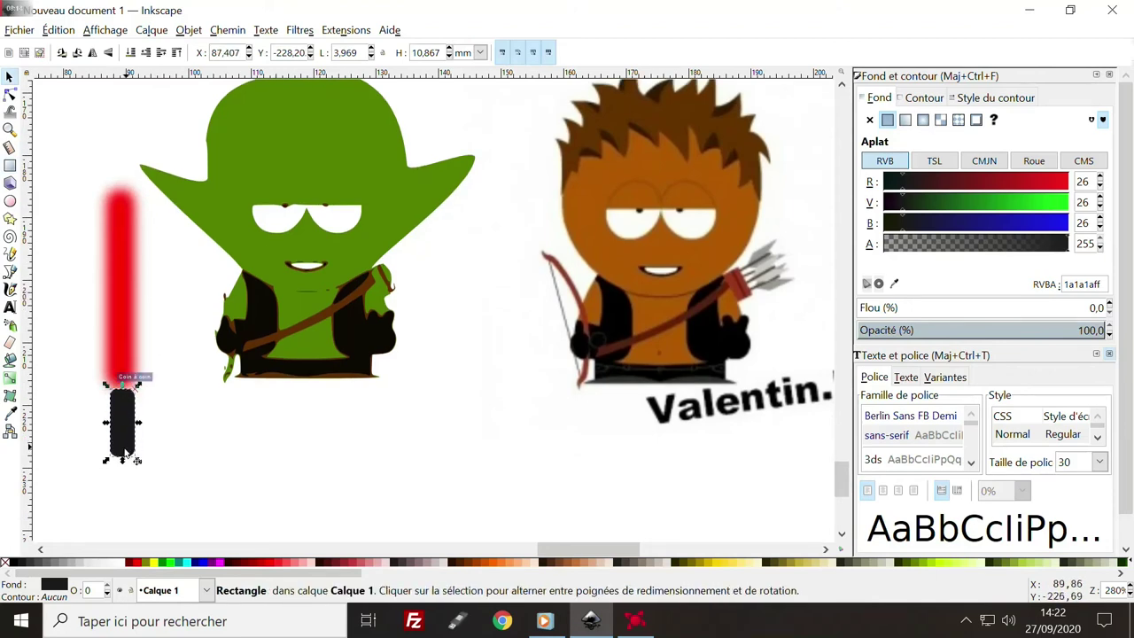
{"action": "left_click_drag", "start_coordinate": [119, 463], "coordinate": [119, 478]}
{"action": "left_click_drag", "start_coordinate": [118, 431], "coordinate": [128, 359]}
{"action": "left_click_drag", "start_coordinate": [110, 427], "coordinate": [102, 419]}
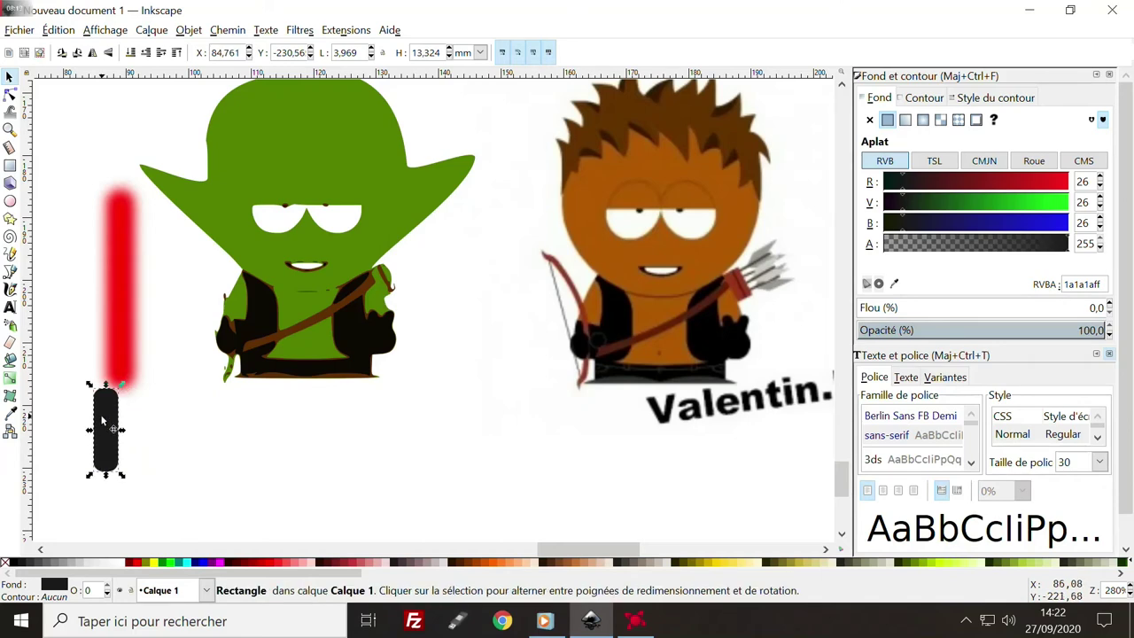
- Select the blurred blade plus the handle and bring up Align and Distribute
{"action": "left_click", "coordinate": [73, 358]}
{"action": "left_click", "coordinate": [116, 326]}
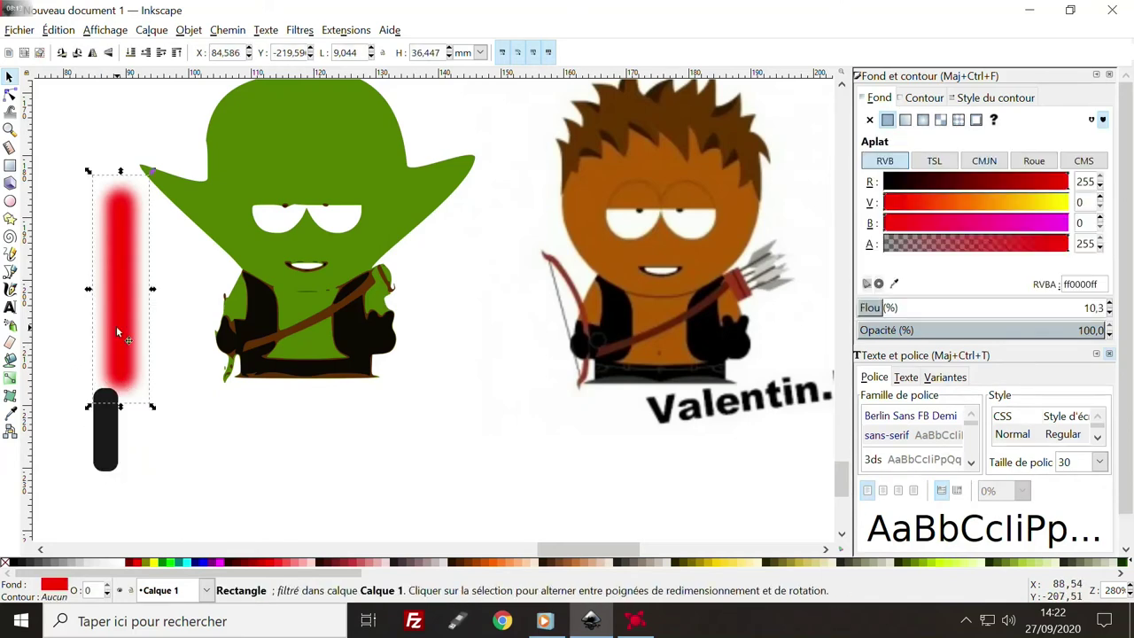
{"action": "left_click", "coordinate": [101, 433], "text": "shift"}
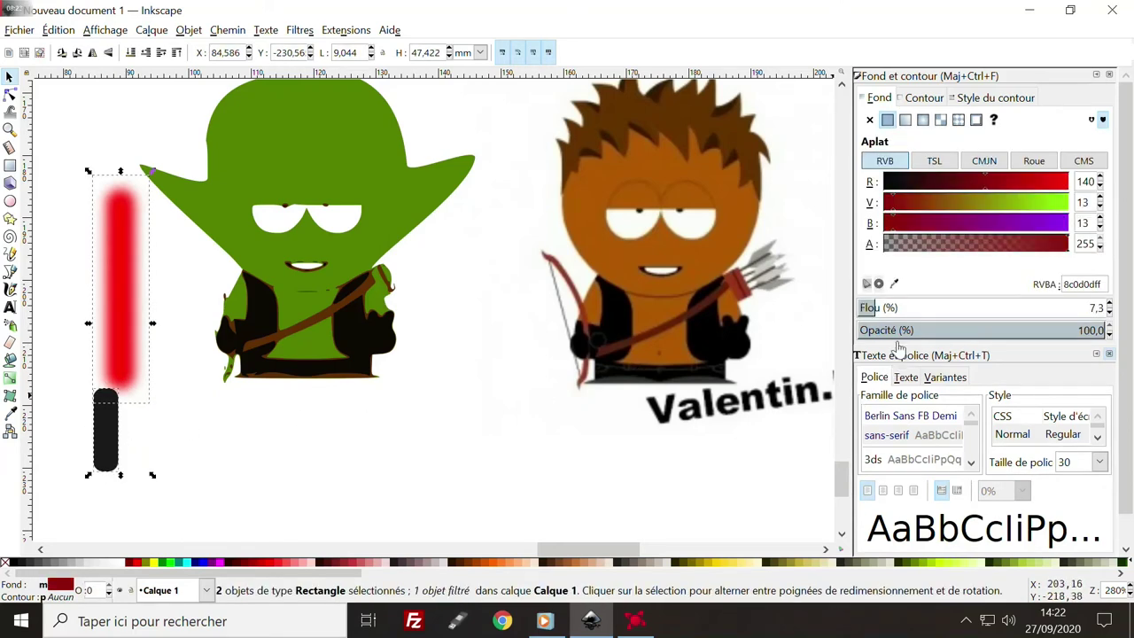
{"action": "left_click", "coordinate": [201, 30]}
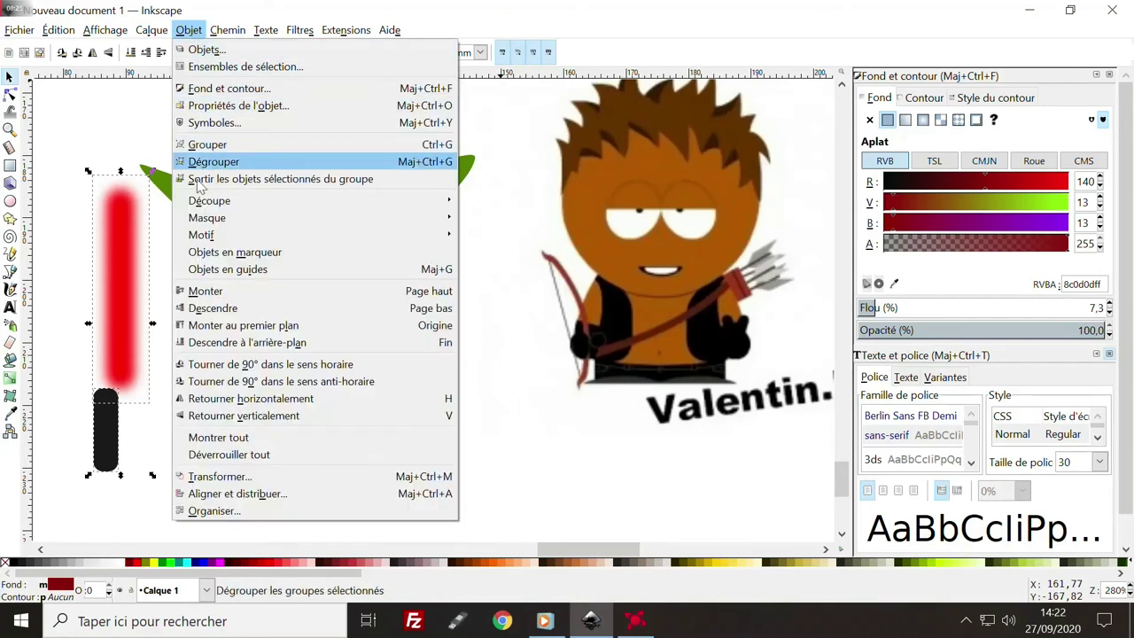
{"action": "left_click", "coordinate": [213, 494]}
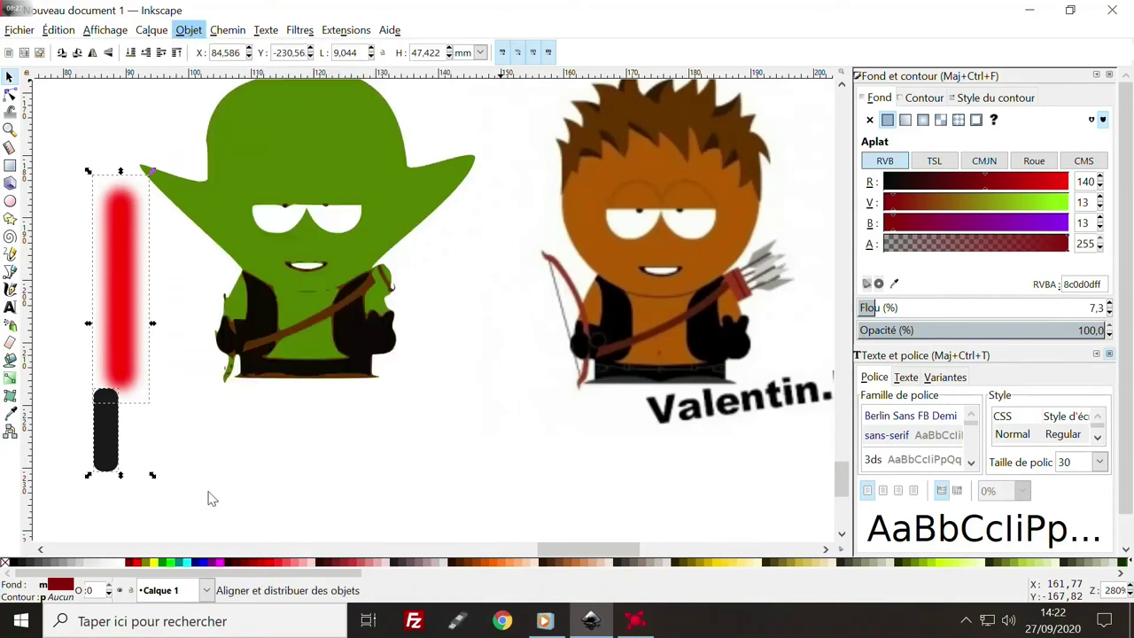
- Centre the blade on the handle's vertical axis and group them into one lightsaber
{"action": "left_click", "coordinate": [1046, 150]}
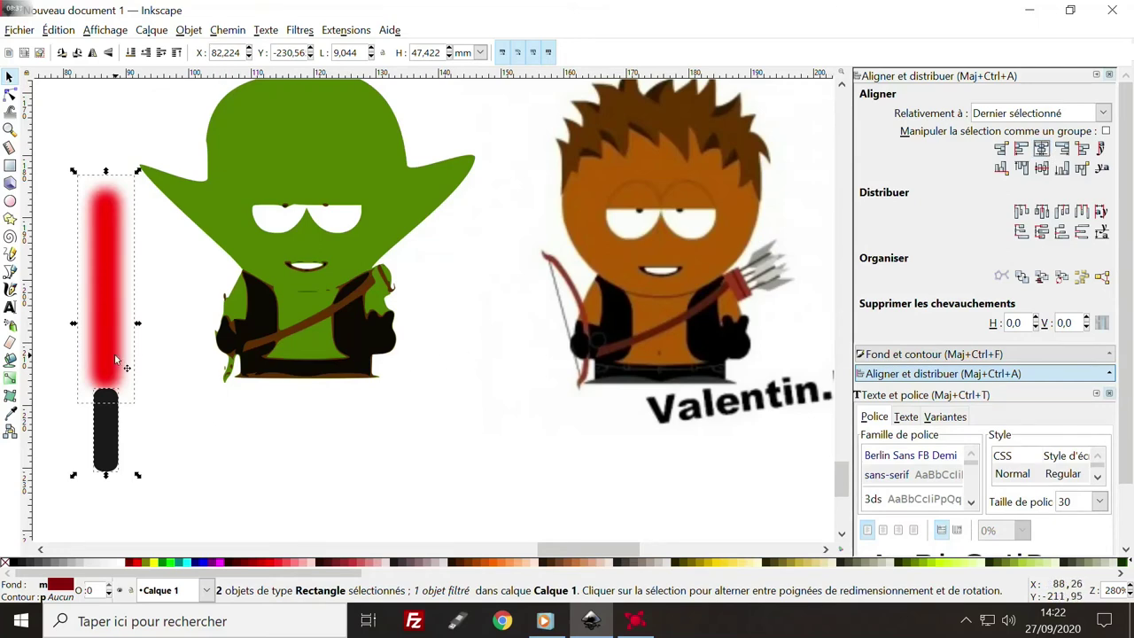
{"action": "right_click", "coordinate": [115, 359]}
{"action": "left_click", "coordinate": [135, 356]}
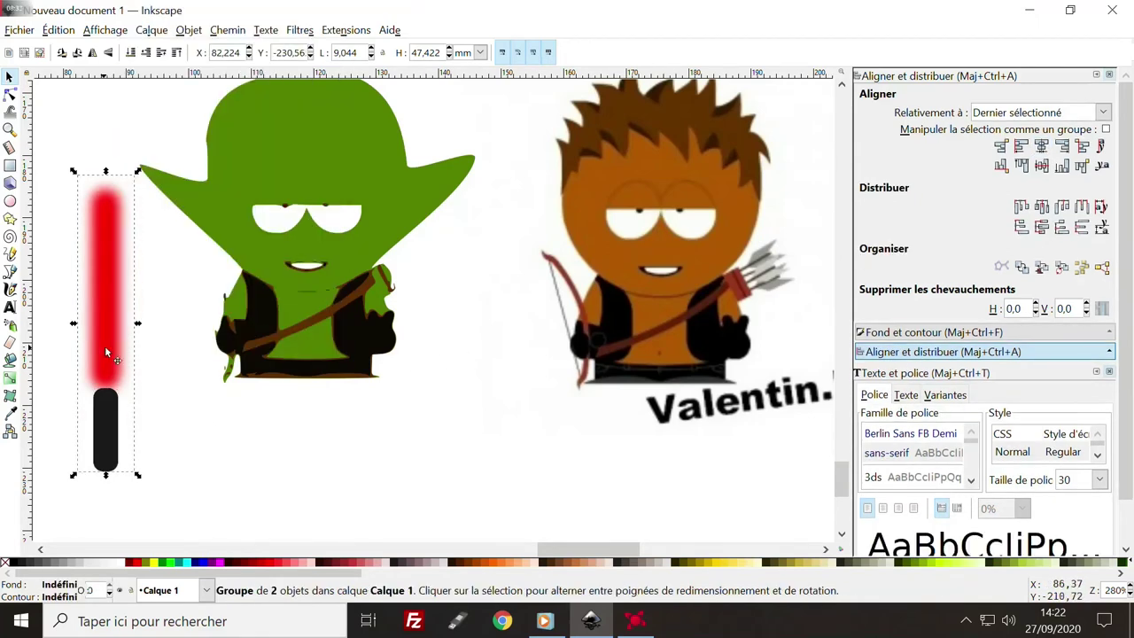
- Move the lightsaber onto Yoda, shrink it and tilt it at his left side
{"action": "mouse_move", "coordinate": [105, 353]}
{"action": "left_mouse_down"}
{"action": "mouse_move", "coordinate": [210, 259]}
{"action": "mouse_move", "coordinate": [213, 327]}
{"action": "left_mouse_up"}
{"action": "scroll", "coordinate": [211, 253], "scroll_direction": "up", "scroll_amount": 5}
{"action": "scroll", "coordinate": [210, 326], "scroll_direction": "down", "scroll_amount": 2}
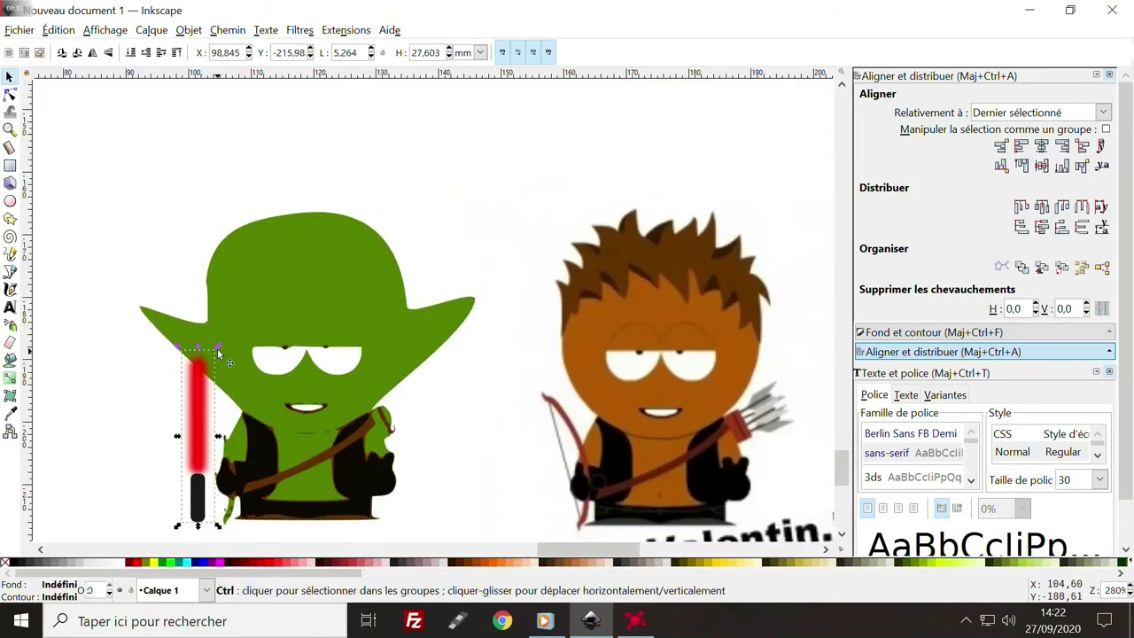
{"action": "left_click_drag", "start_coordinate": [217, 346], "coordinate": [166, 356]}
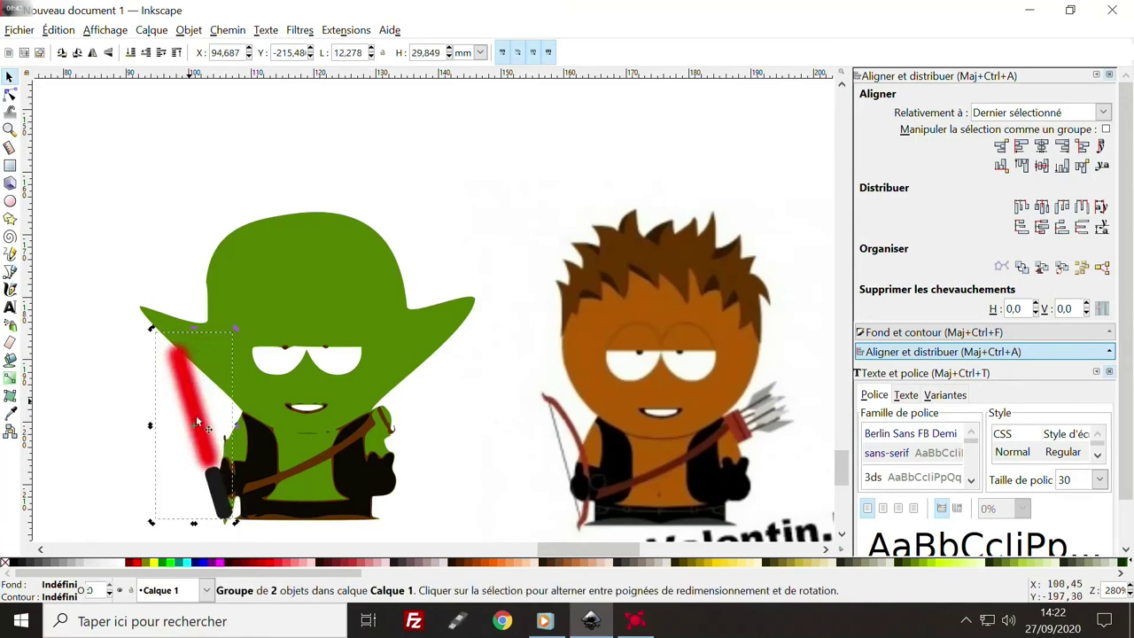
{"action": "left_click_drag", "start_coordinate": [203, 431], "coordinate": [211, 426]}
{"action": "left_click", "coordinate": [127, 450]}
{"action": "scroll", "coordinate": [132, 425], "scroll_direction": "down", "scroll_amount": 1}
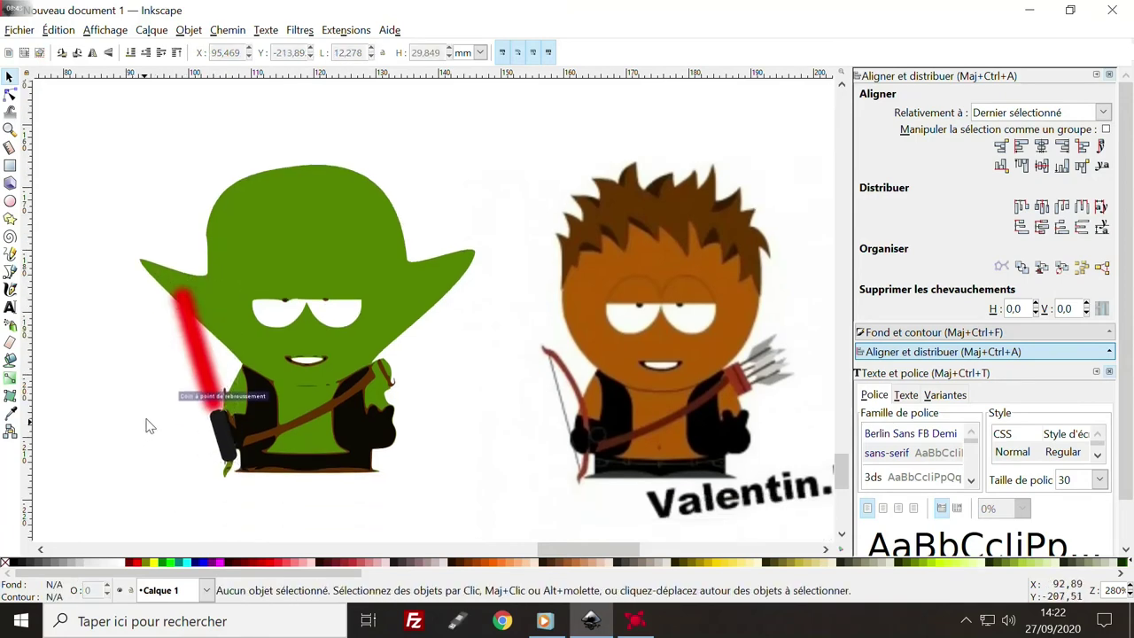
{"action": "scroll", "coordinate": [142, 354], "scroll_direction": "down", "scroll_amount": 1}
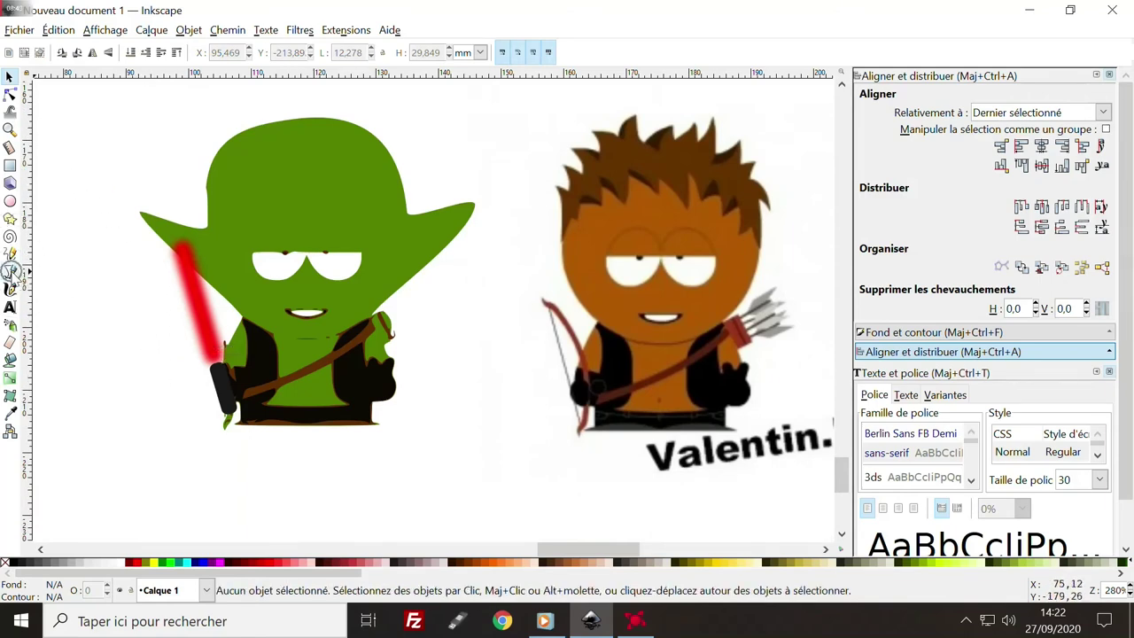
- Draw three curved wrinkle lines across Yoda's forehead with the Bezier tool
{"action": "left_click", "coordinate": [9, 271]}
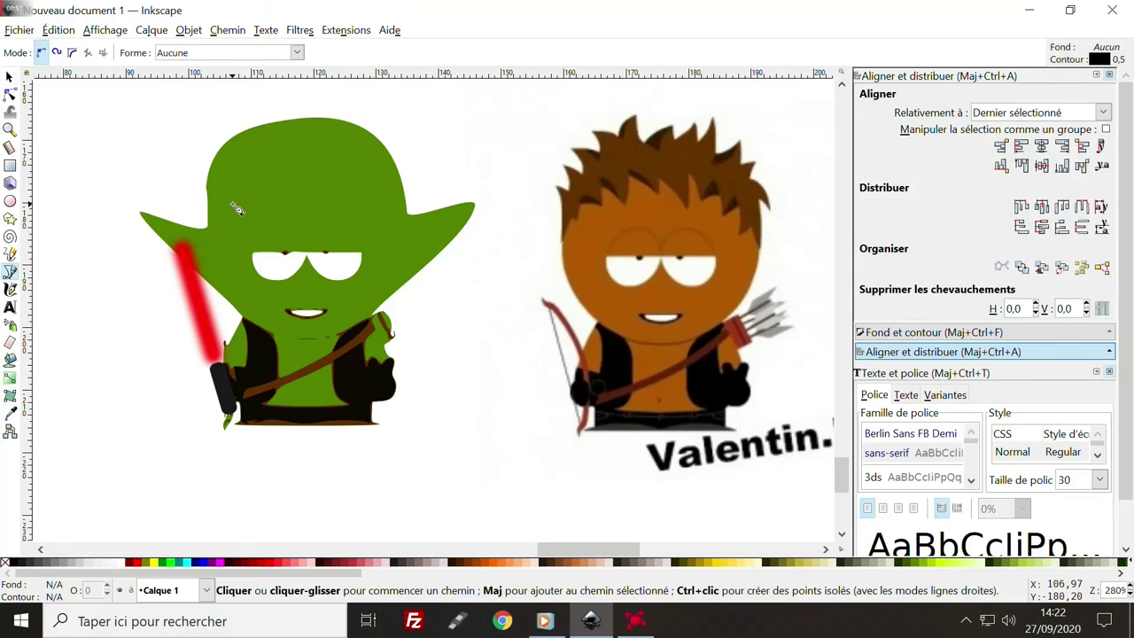
{"action": "left_click", "coordinate": [232, 204]}
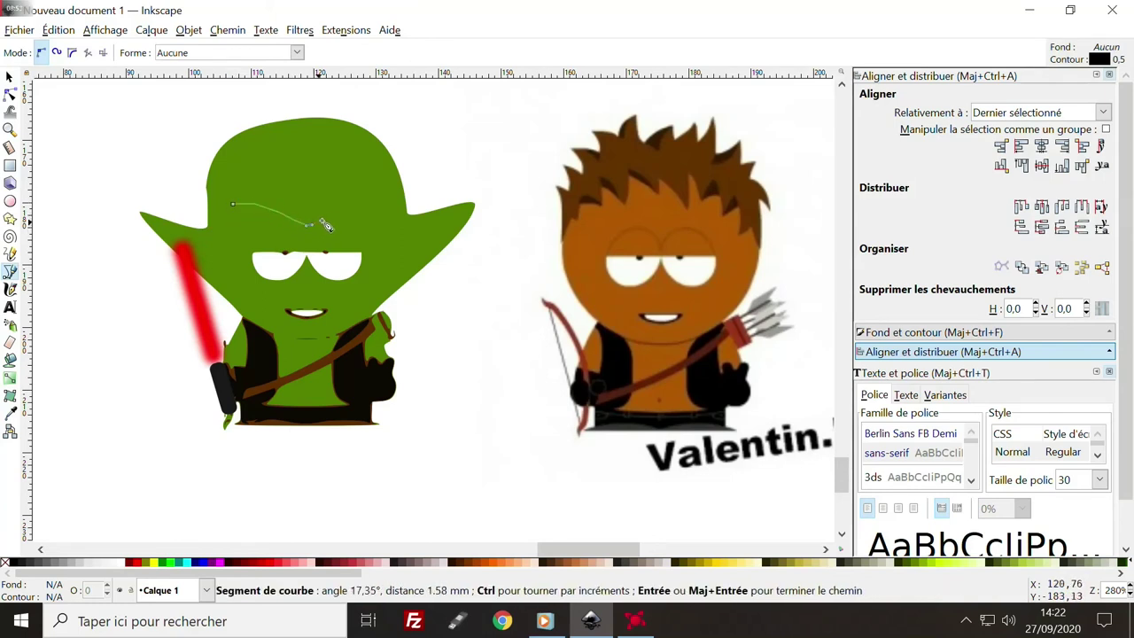
{"action": "left_click", "coordinate": [307, 224]}
{"action": "double_click", "coordinate": [377, 205]}
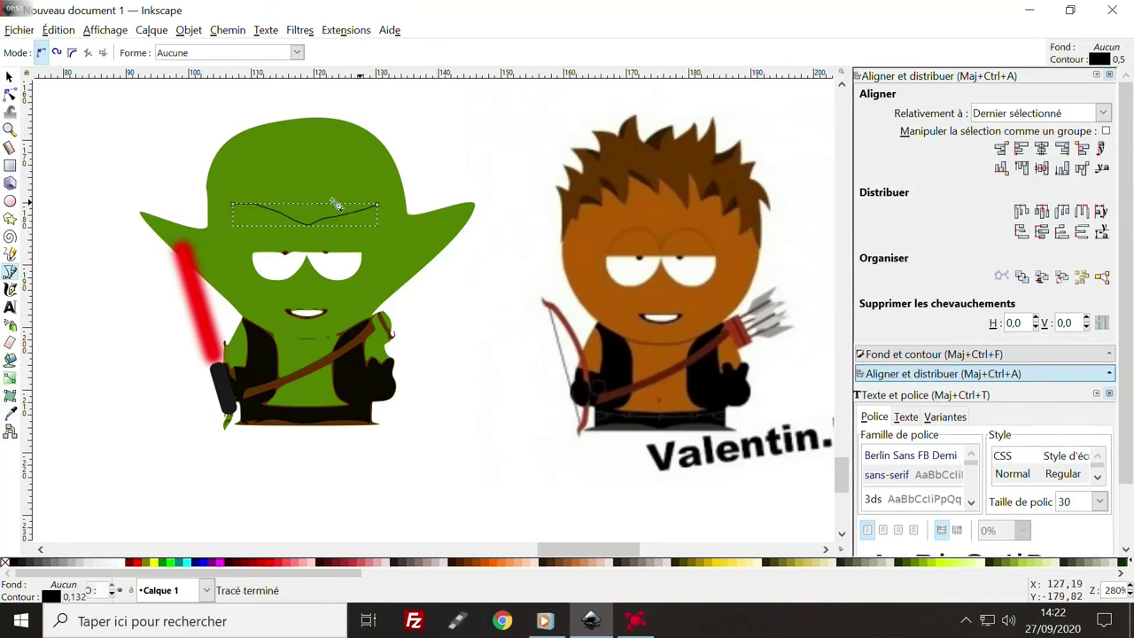
{"action": "left_click", "coordinate": [255, 204]}
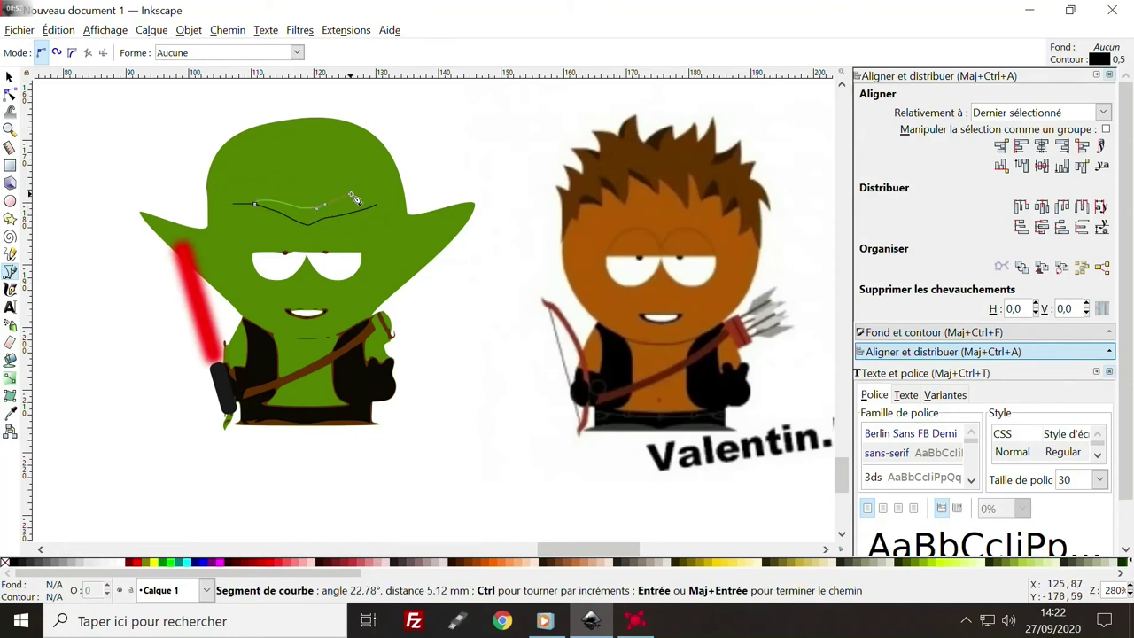
{"action": "double_click", "coordinate": [361, 194]}
{"action": "left_click", "coordinate": [262, 183]}
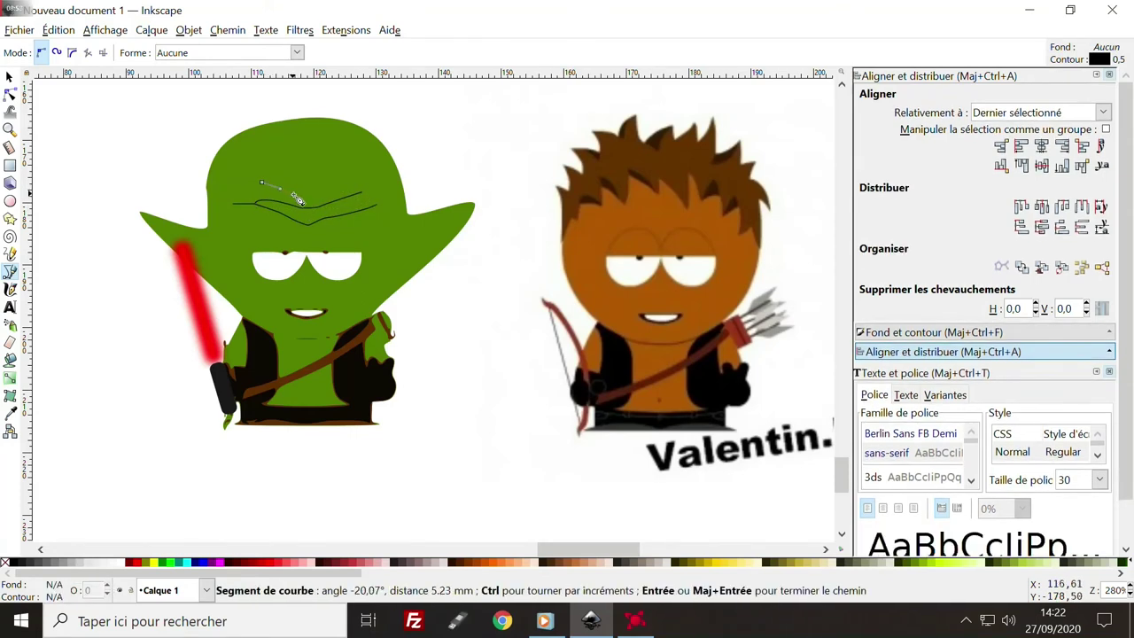
{"action": "double_click", "coordinate": [368, 179]}
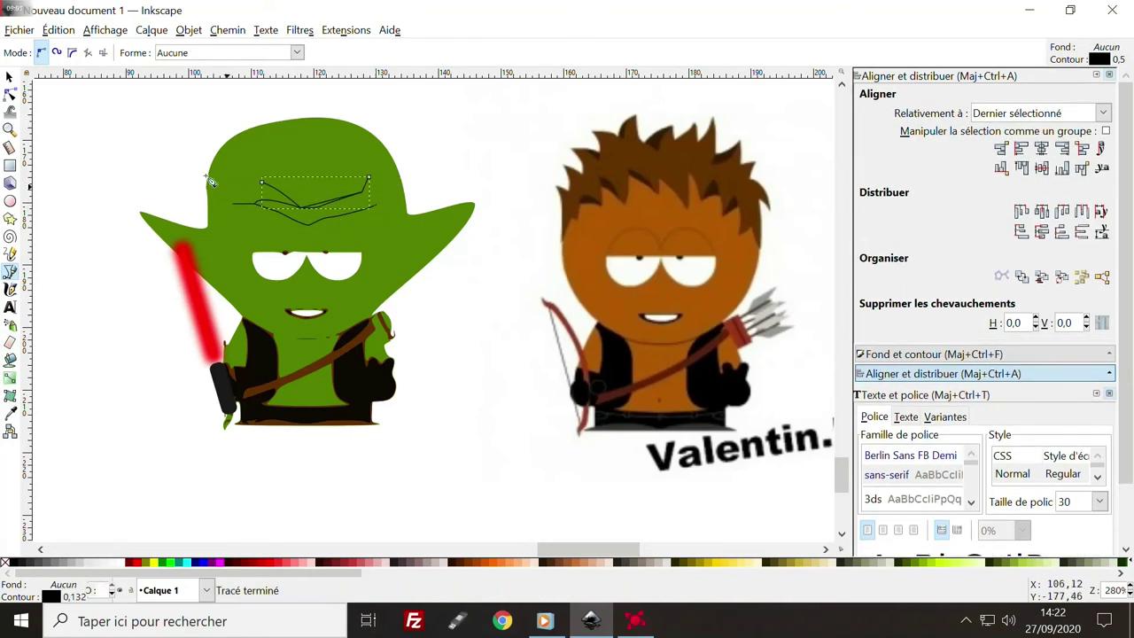
- Drag the wrinkles' nodes upward to shape them into a furrowed brow
{"action": "left_click", "coordinate": [10, 94]}
{"action": "scroll", "coordinate": [279, 204], "scroll_direction": "up", "scroll_amount": 2}
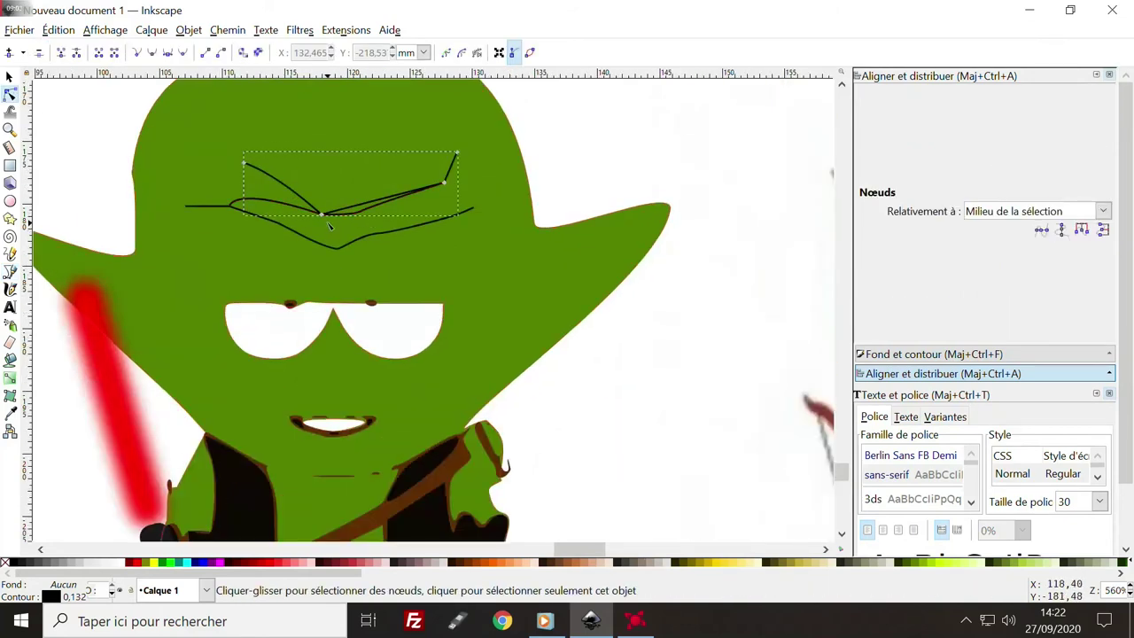
{"action": "left_click_drag", "start_coordinate": [326, 218], "coordinate": [330, 202]}
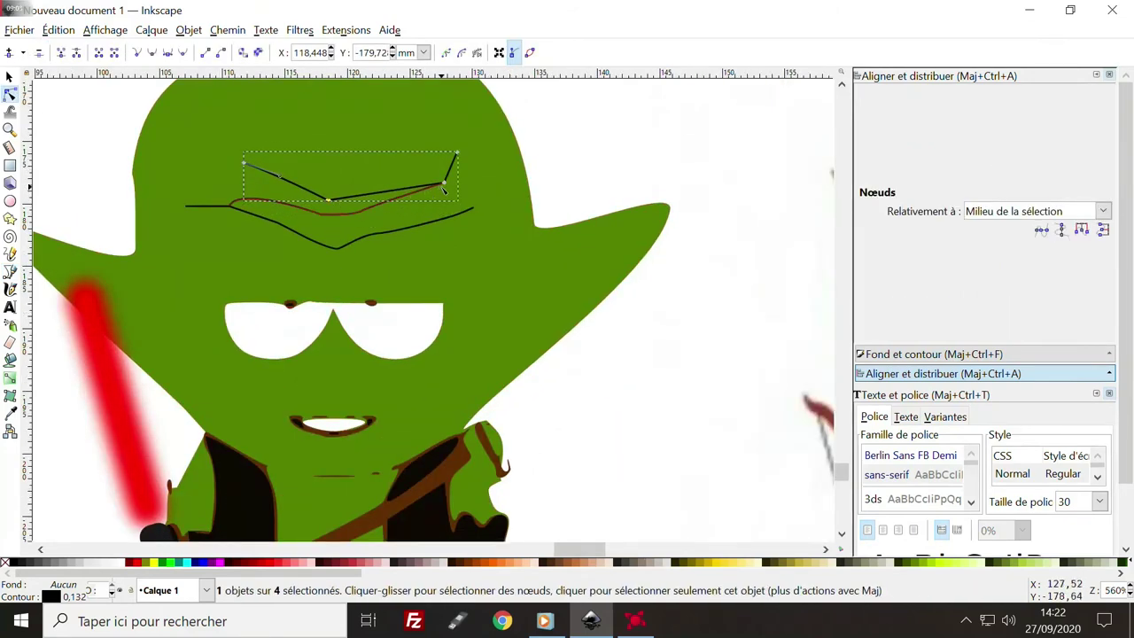
{"action": "left_click_drag", "start_coordinate": [446, 185], "coordinate": [439, 169]}
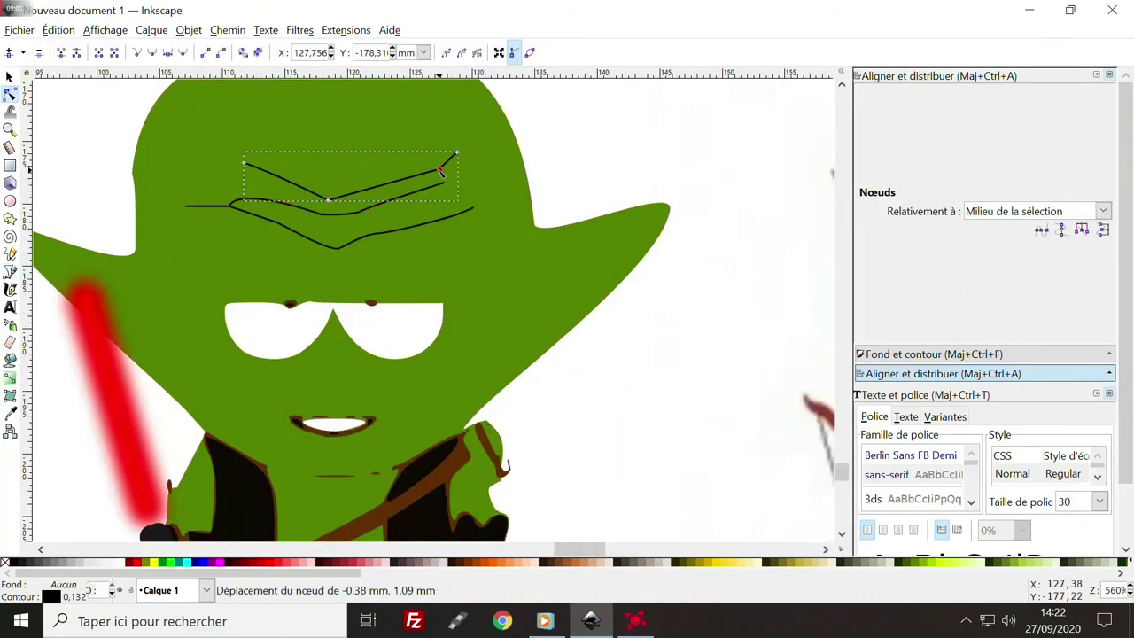
{"action": "left_click", "coordinate": [238, 204]}
{"action": "mouse_move", "coordinate": [236, 204]}
{"action": "left_mouse_down"}
{"action": "mouse_move", "coordinate": [223, 174]}
{"action": "mouse_move", "coordinate": [239, 188]}
{"action": "left_mouse_up"}
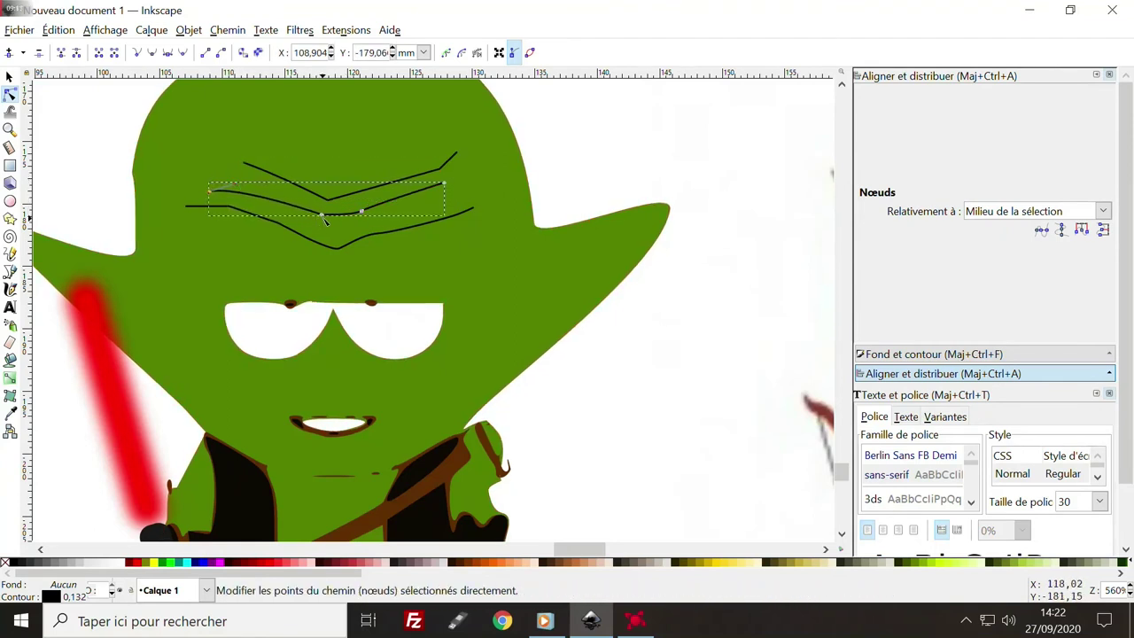
{"action": "left_click", "coordinate": [358, 204]}
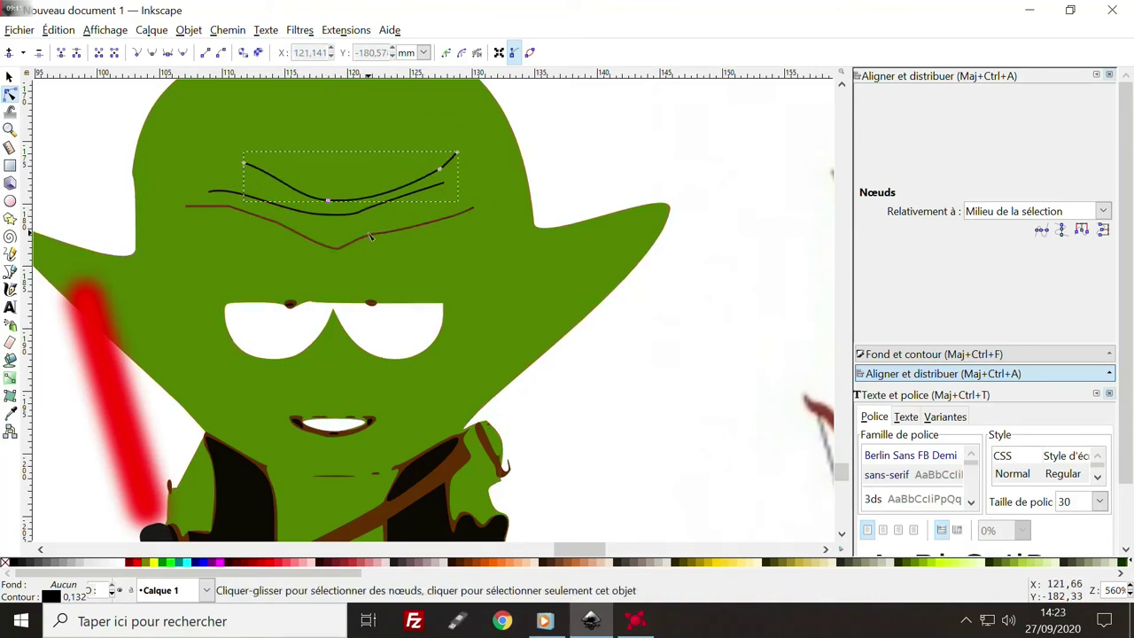
{"action": "left_click", "coordinate": [373, 235]}
{"action": "left_click", "coordinate": [403, 288]}
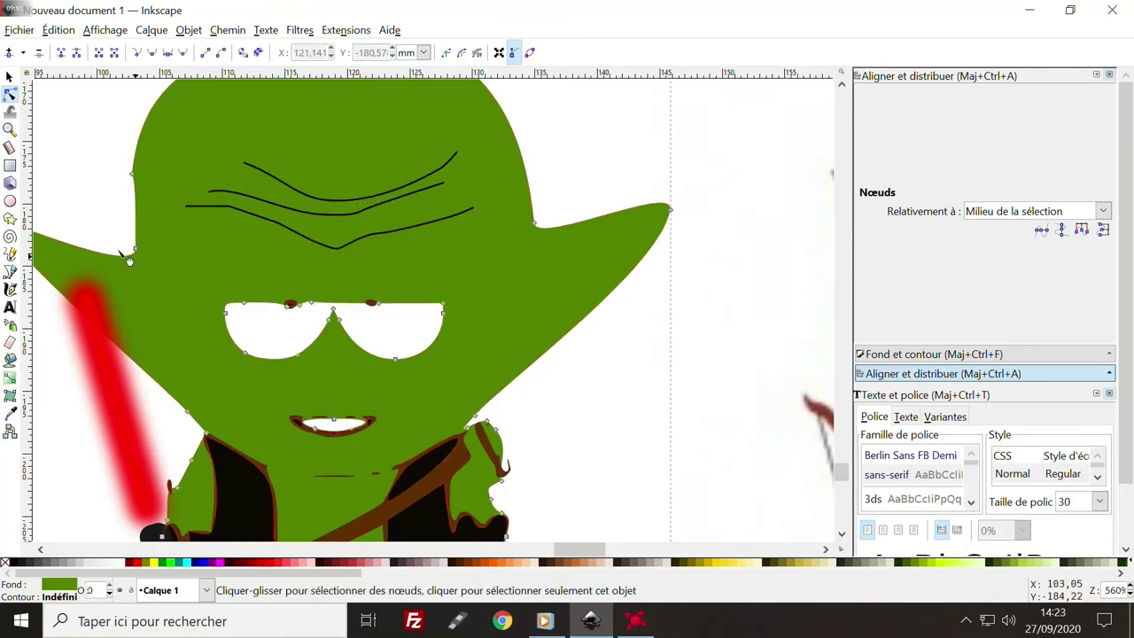
- Draw three straight crease lines fanning out beside Yoda's left eye with the Bezier tool
{"action": "left_click", "coordinate": [11, 271]}
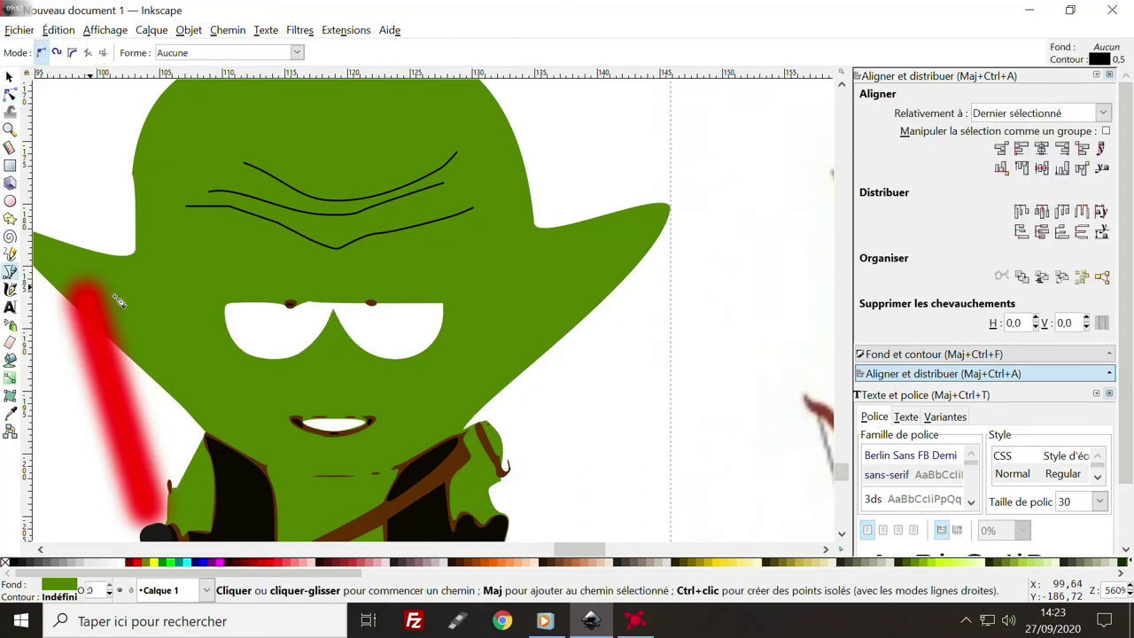
{"action": "left_click", "coordinate": [232, 357]}
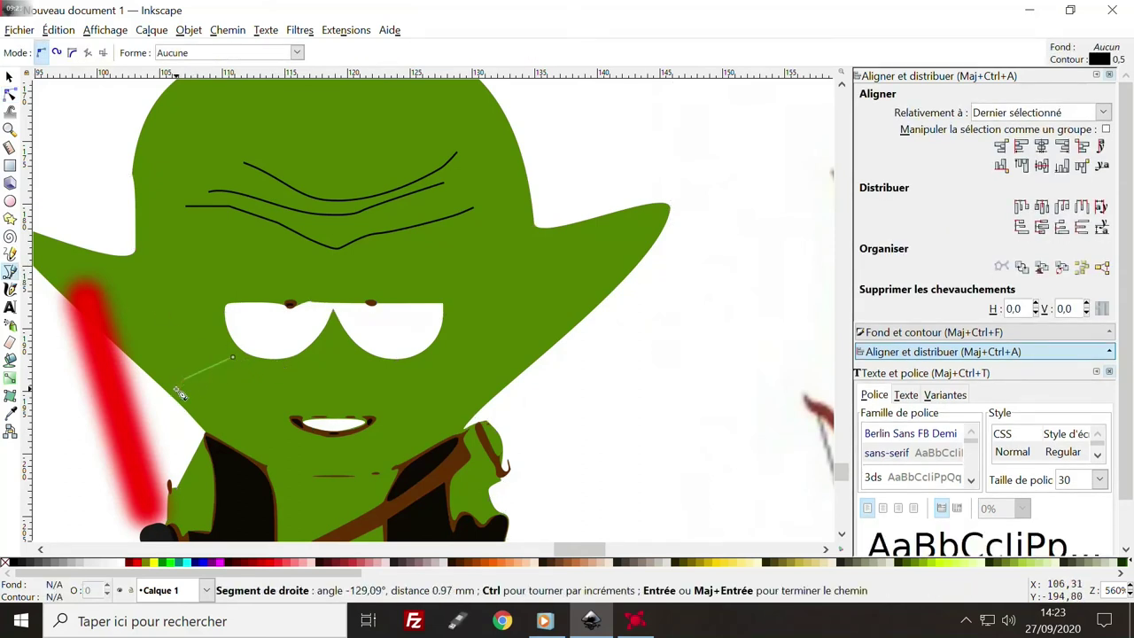
{"action": "double_click", "coordinate": [176, 389]}
{"action": "left_click", "coordinate": [226, 346]}
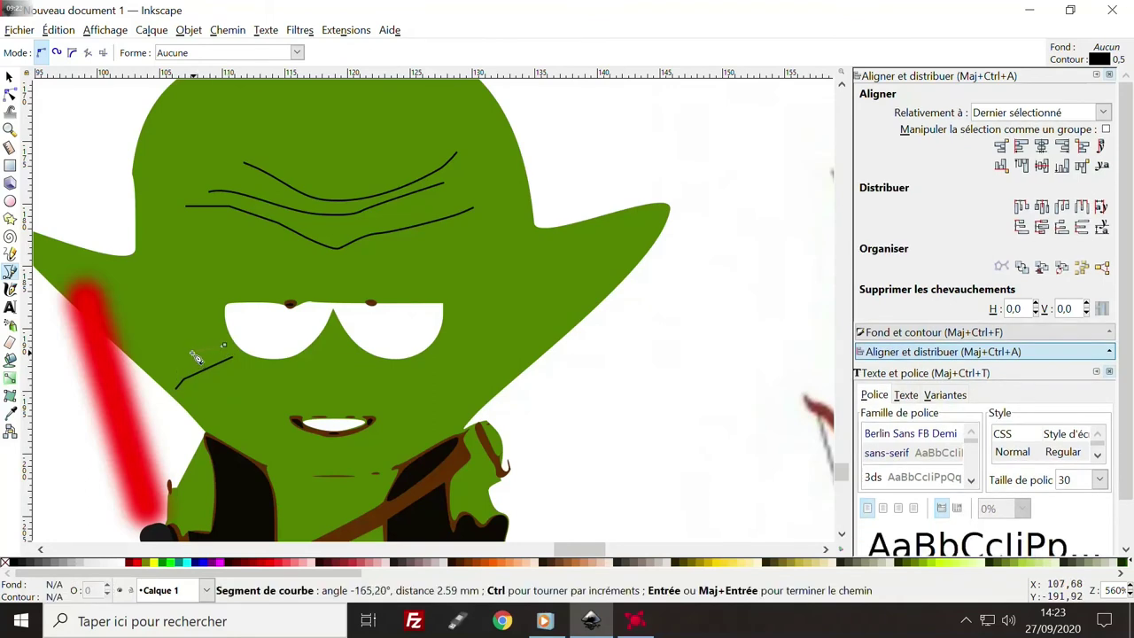
{"action": "double_click", "coordinate": [153, 357]}
{"action": "left_click", "coordinate": [219, 327]}
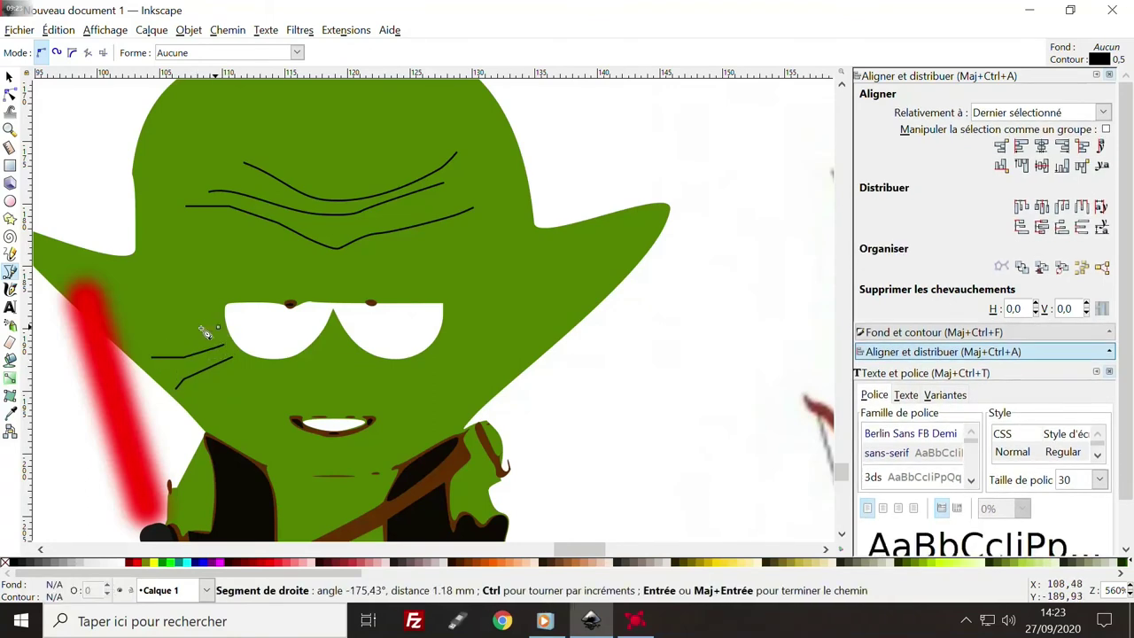
{"action": "double_click", "coordinate": [128, 322]}
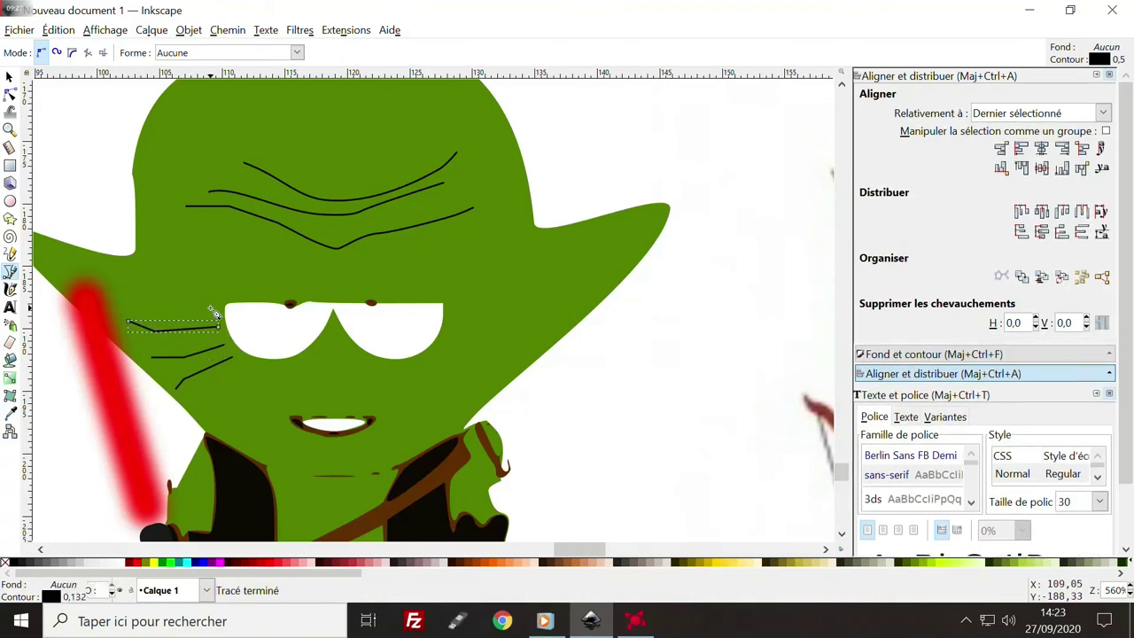
- Draw several bent wrinkle lines fanning from the corner of Yoda's right eye
{"action": "left_click", "coordinate": [454, 309]}
{"action": "left_click", "coordinate": [506, 308]}
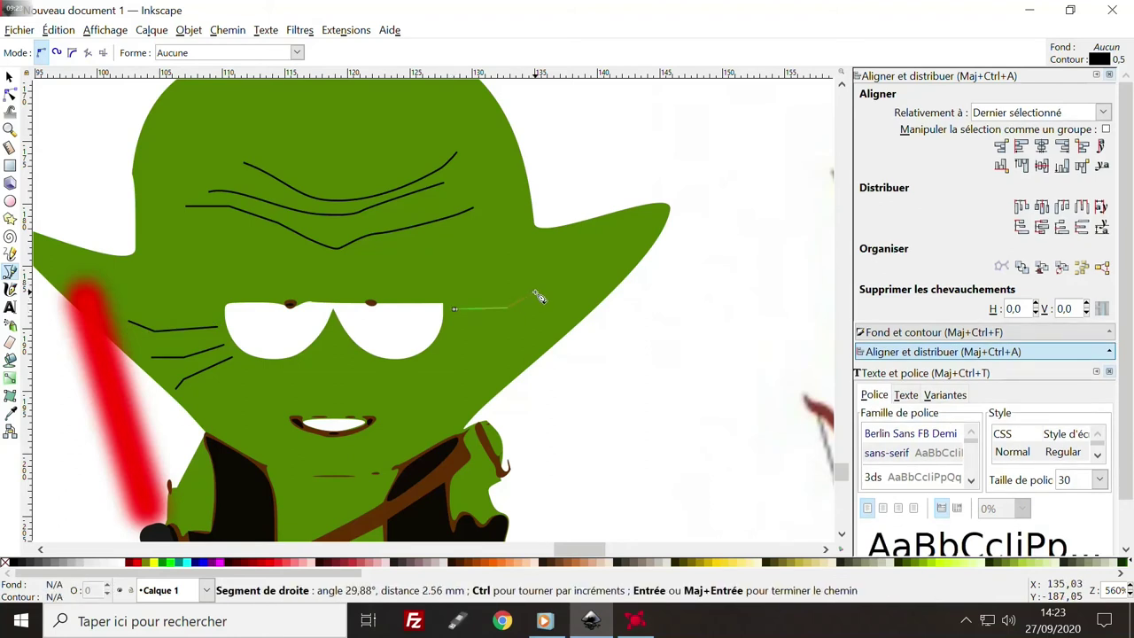
{"action": "left_click", "coordinate": [542, 293]}
{"action": "double_click", "coordinate": [542, 293]}
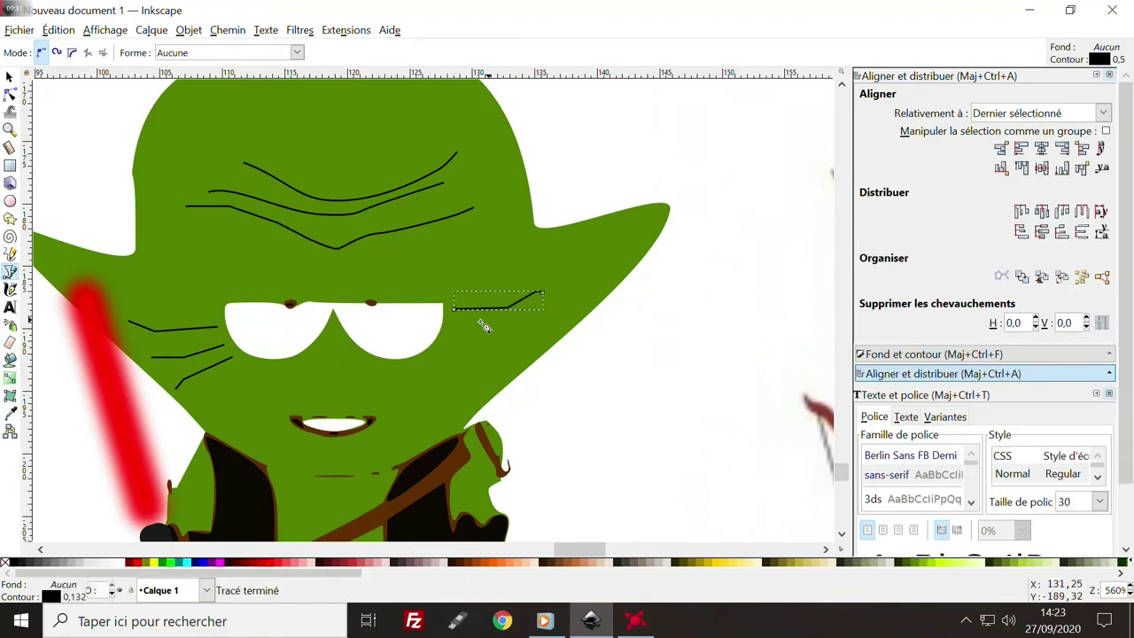
{"action": "left_click", "coordinate": [454, 310]}
{"action": "left_click", "coordinate": [499, 328]}
{"action": "double_click", "coordinate": [526, 324]}
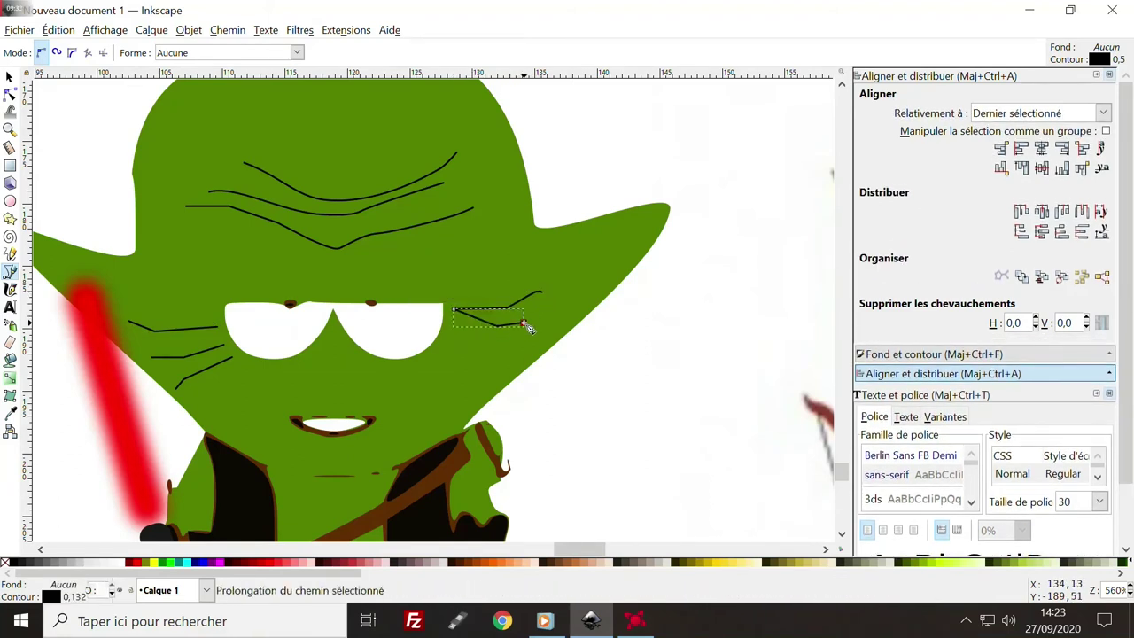
{"action": "left_click", "coordinate": [525, 324]}
{"action": "left_click", "coordinate": [461, 307]}
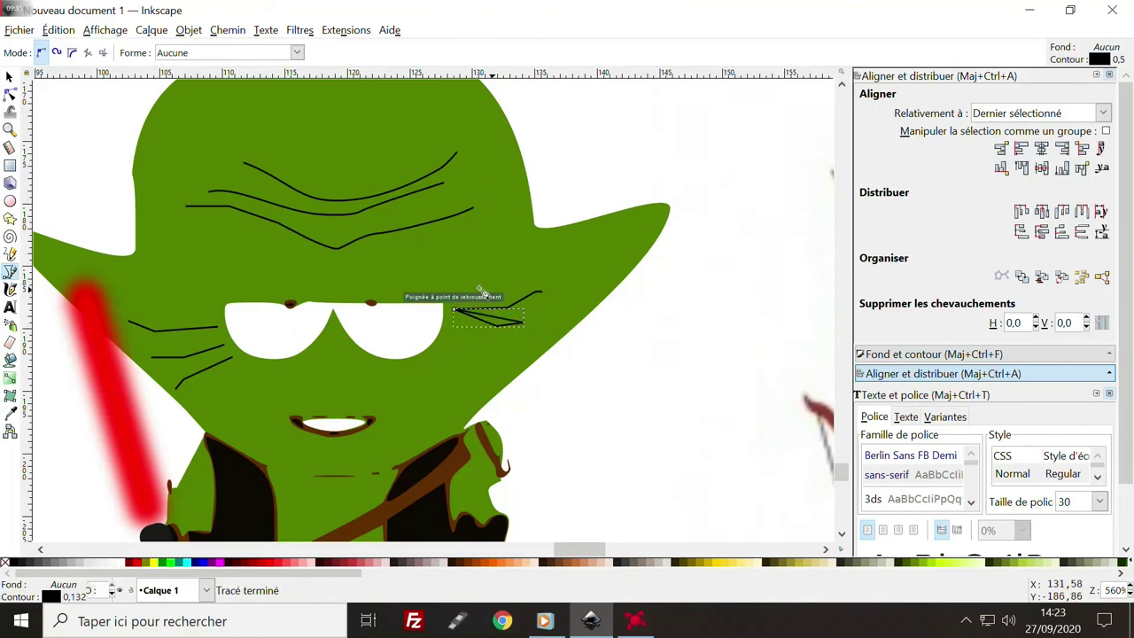
{"action": "left_click", "coordinate": [456, 306]}
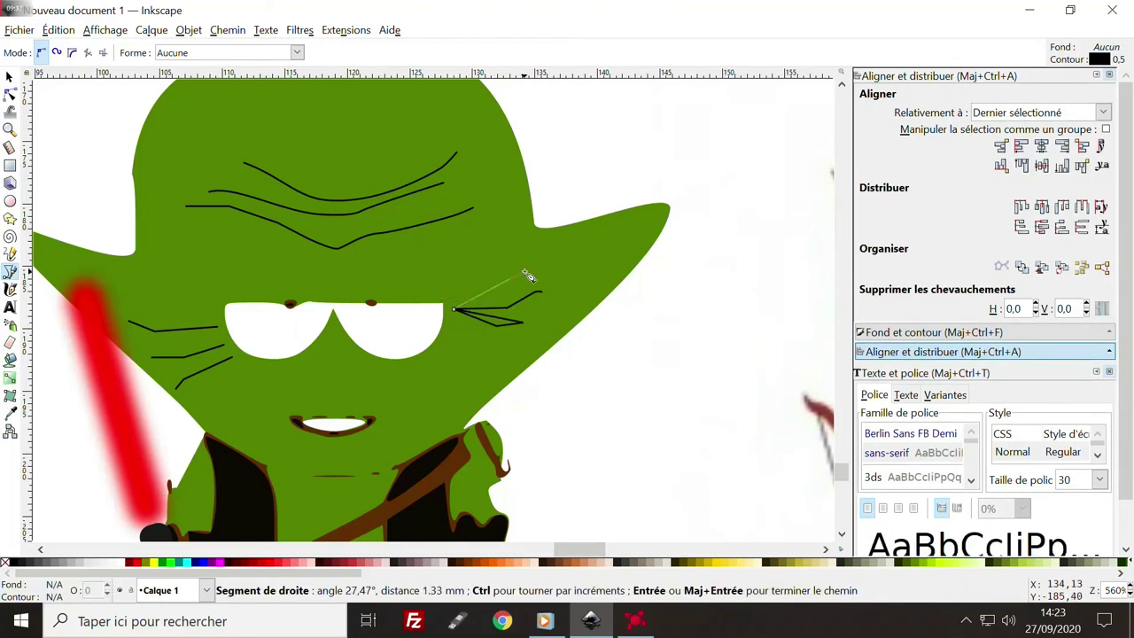
{"action": "double_click", "coordinate": [525, 272]}
- Inspect the lower eye wrinkle's nodes, then add a third wrinkle line from the right eye corner
{"action": "left_click", "coordinate": [10, 93]}
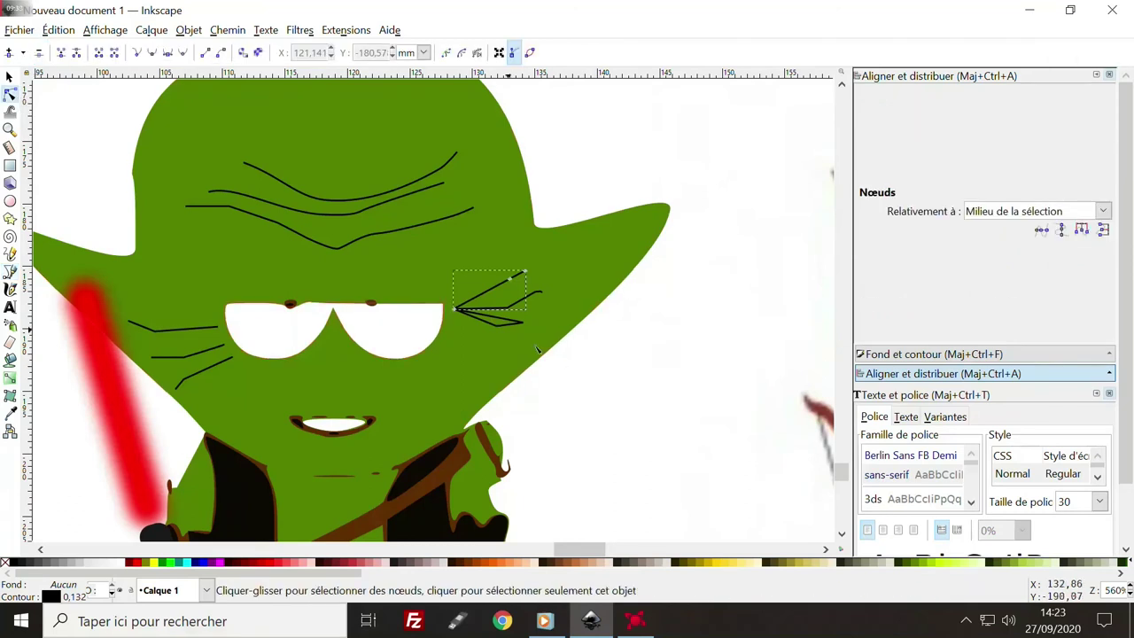
{"action": "left_click", "coordinate": [473, 322]}
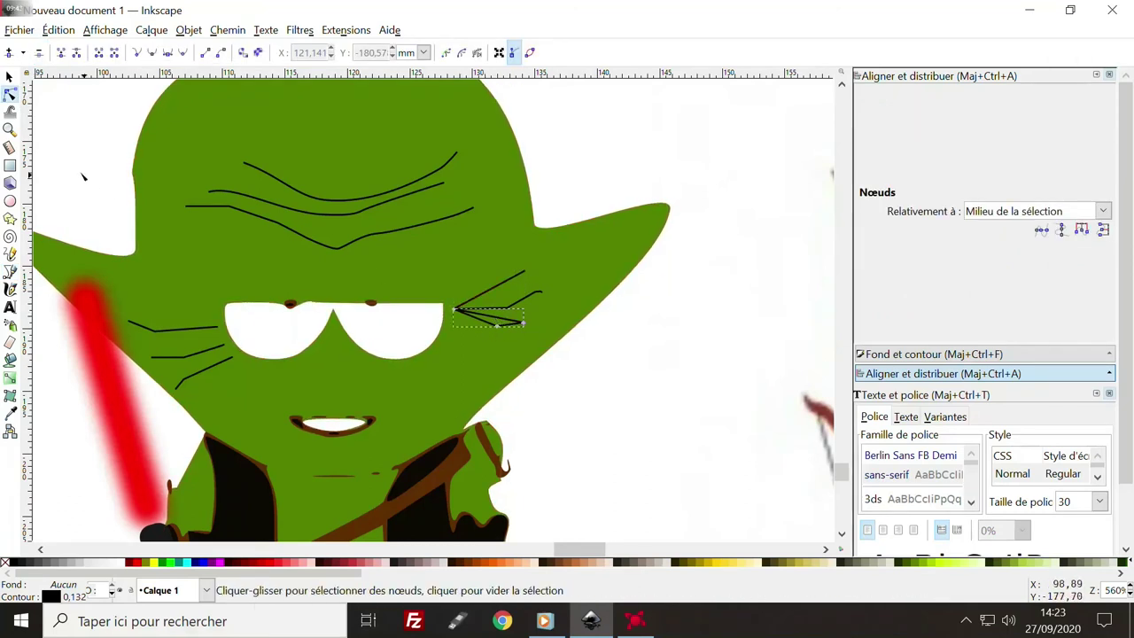
{"action": "left_click", "coordinate": [10, 77]}
{"action": "key", "text": "Escape"}
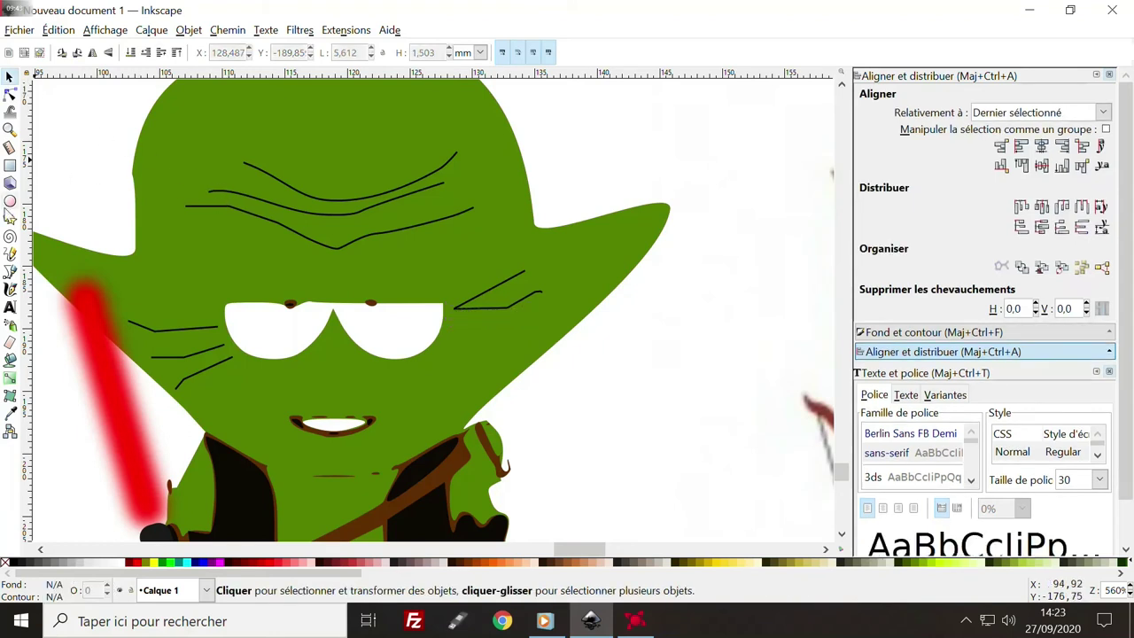
{"action": "left_click", "coordinate": [10, 271]}
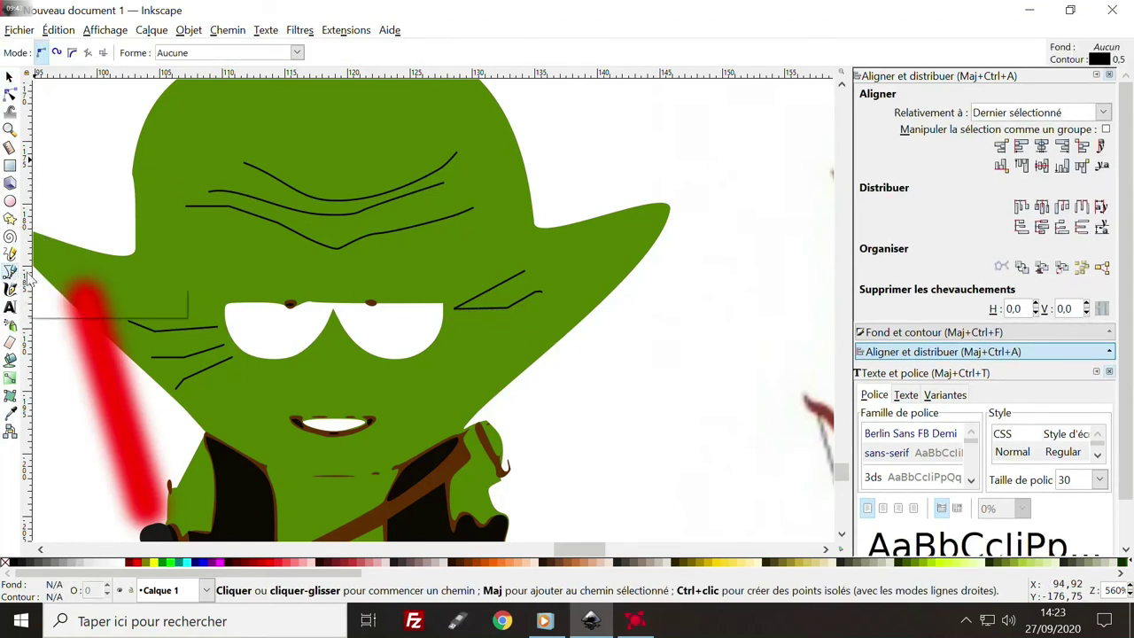
{"action": "left_click", "coordinate": [460, 319]}
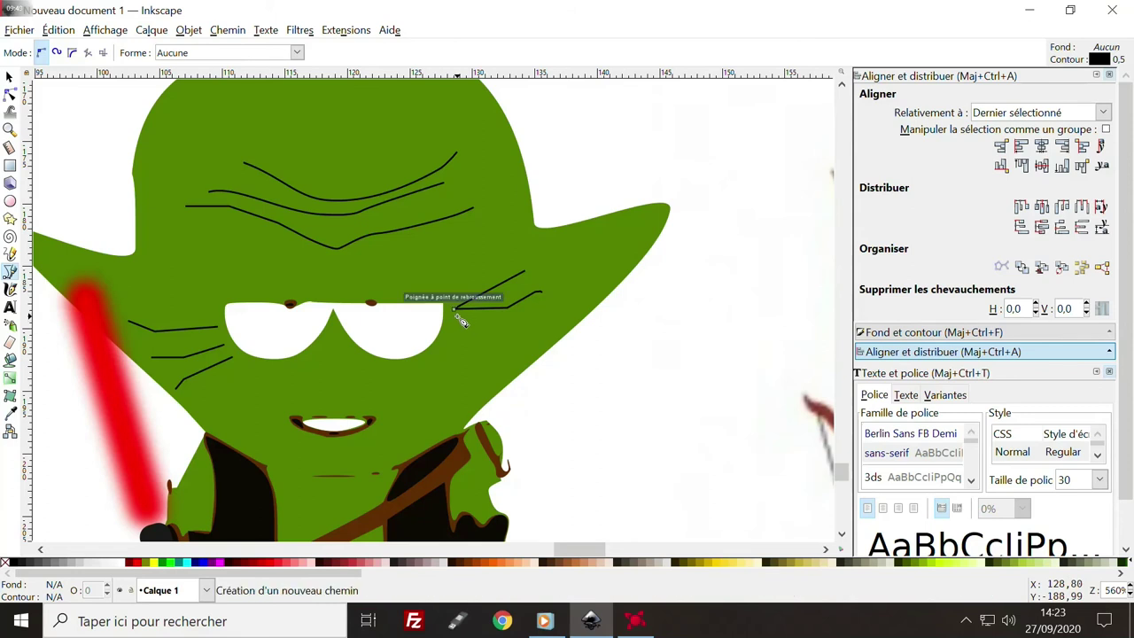
{"action": "double_click", "coordinate": [539, 329]}
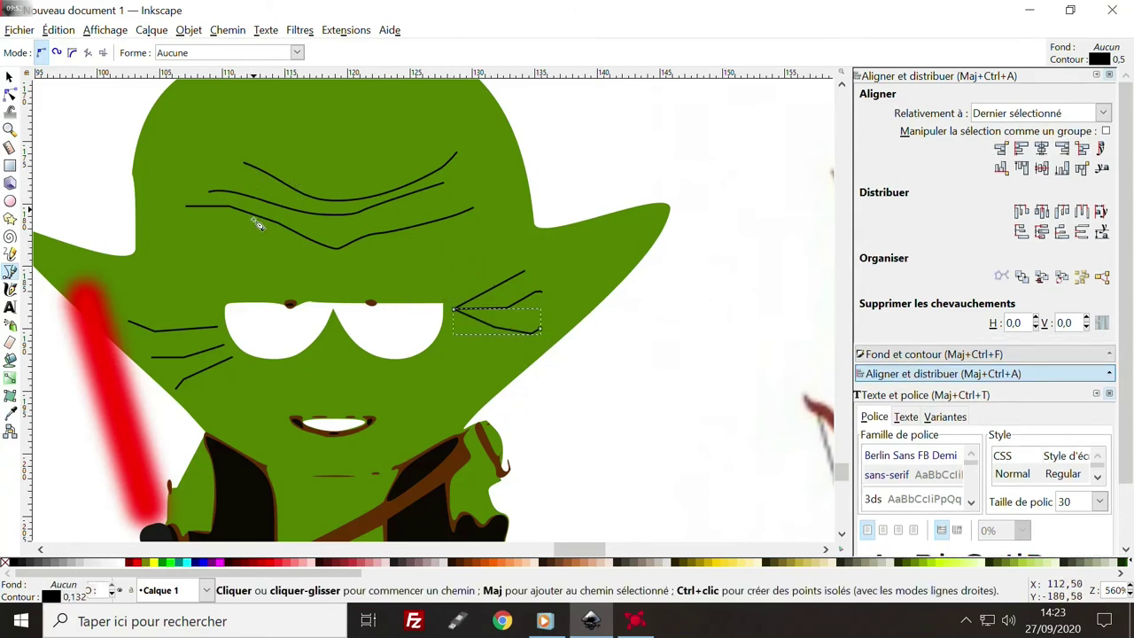
- Draw diagonal and vertical wrinkle strokes crossing Yoda's forehead, then deselect
{"action": "left_click", "coordinate": [304, 266]}
{"action": "left_click", "coordinate": [277, 222]}
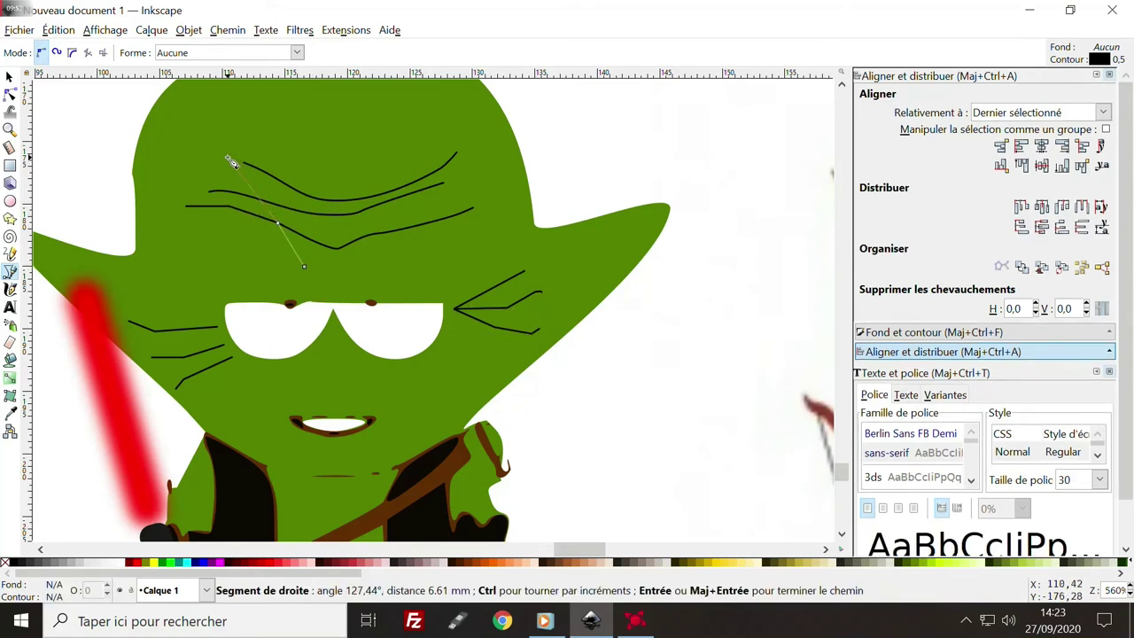
{"action": "double_click", "coordinate": [205, 151]}
{"action": "left_click", "coordinate": [322, 259]}
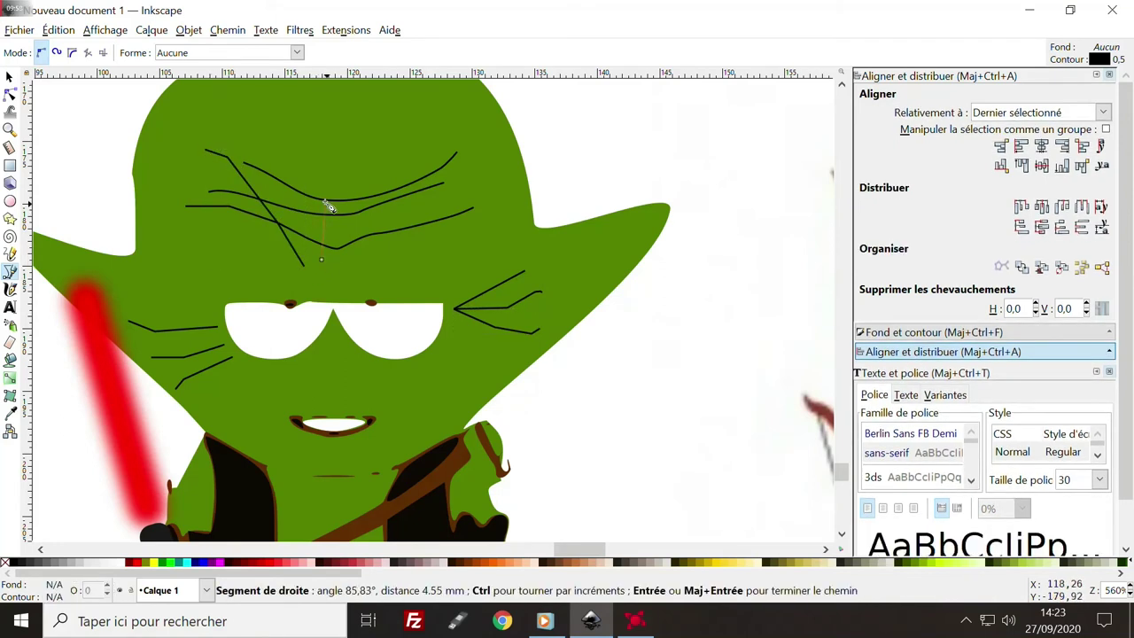
{"action": "double_click", "coordinate": [322, 167]}
{"action": "left_click", "coordinate": [355, 264]}
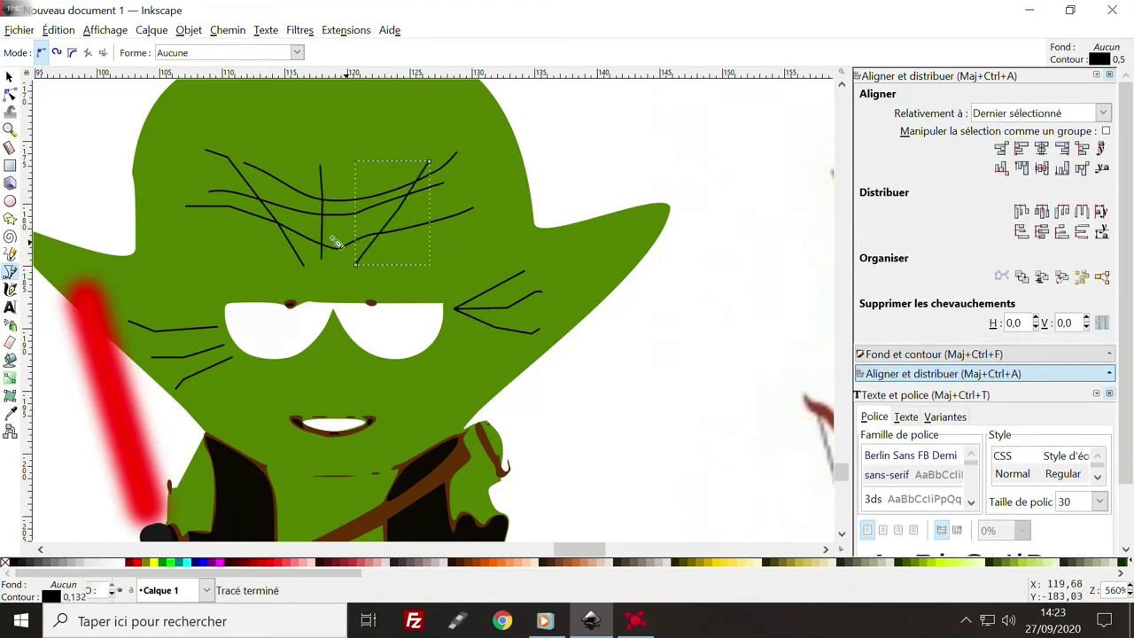
{"action": "left_click", "coordinate": [10, 77]}
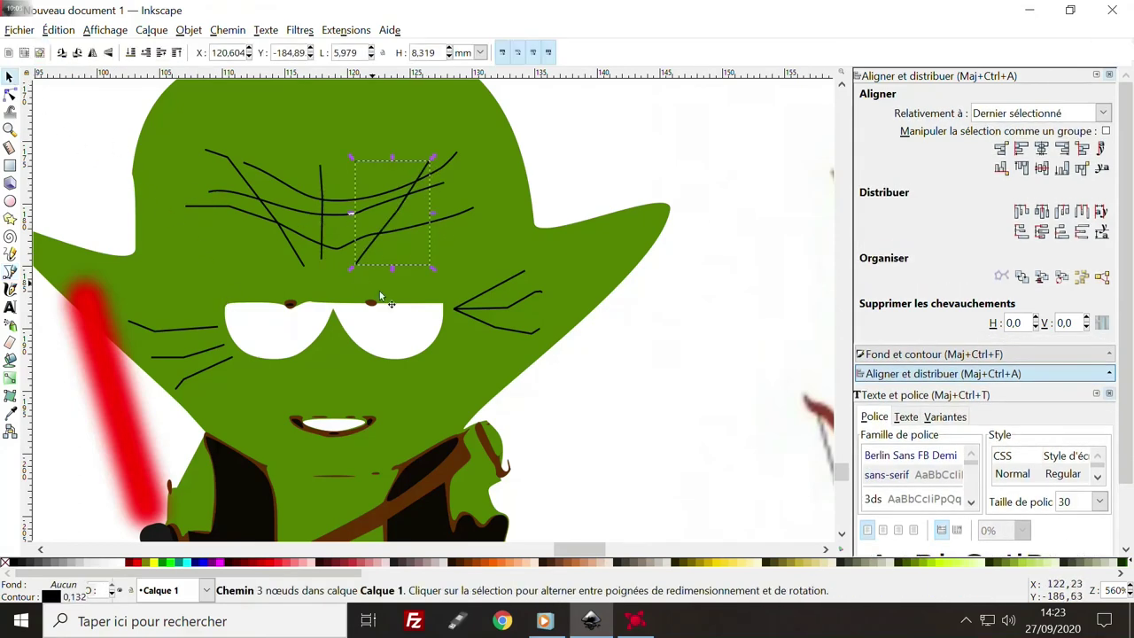
{"action": "scroll", "coordinate": [399, 304], "scroll_direction": "down", "scroll_amount": 3}
{"action": "left_click", "coordinate": [464, 441]}
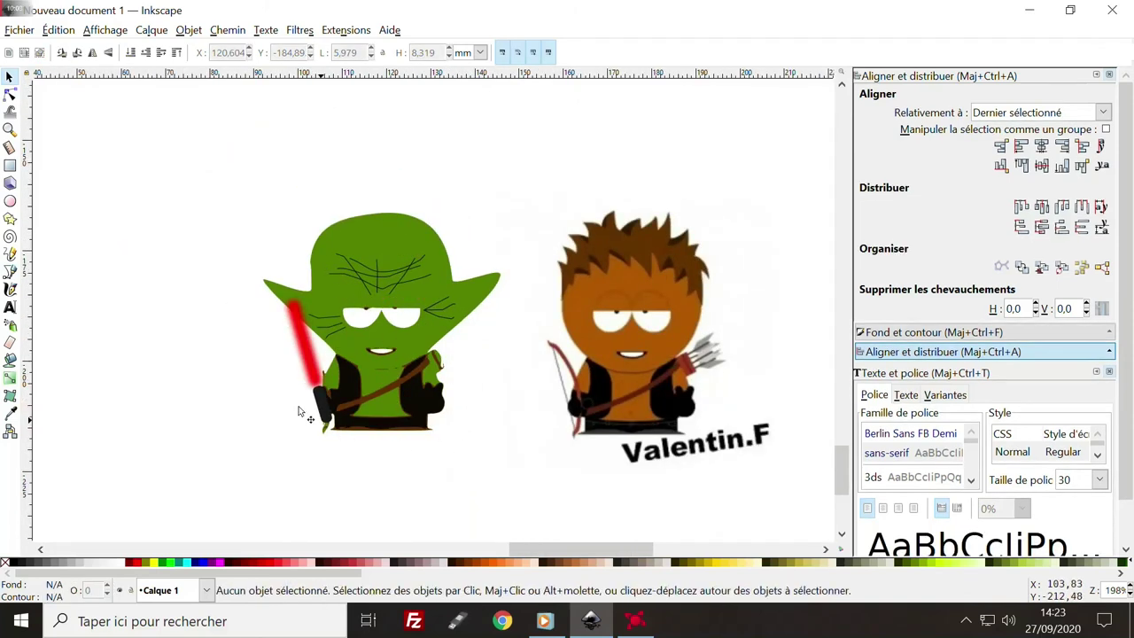
- Type the text YODA below the character and shift it slightly left
{"action": "left_click", "coordinate": [10, 308]}
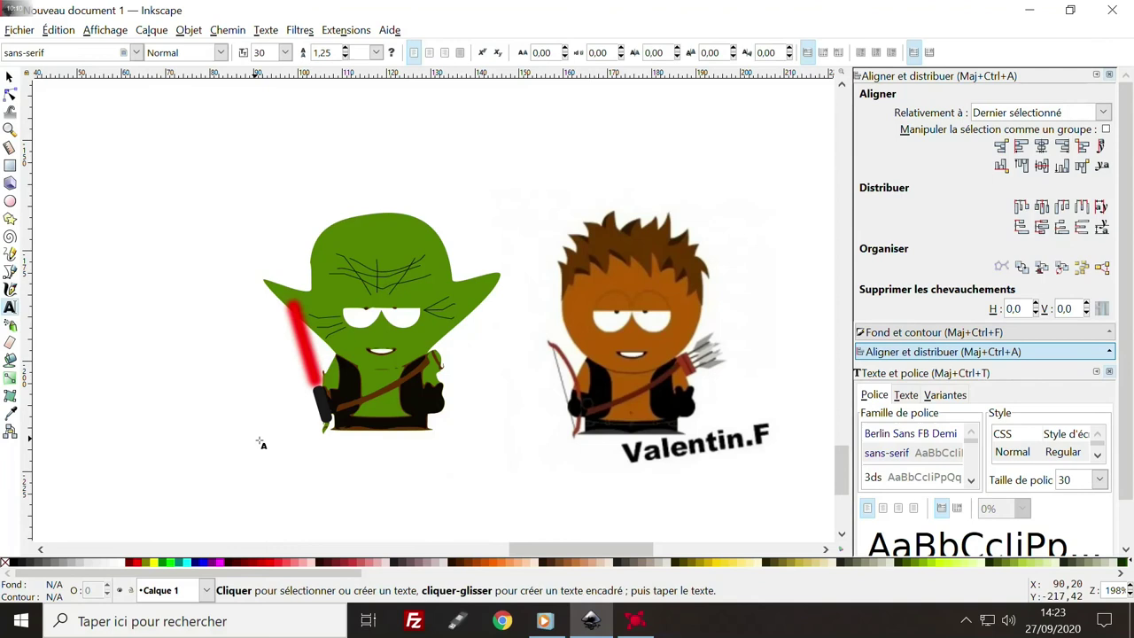
{"action": "left_click", "coordinate": [329, 470]}
{"action": "type", "text": "YO"}
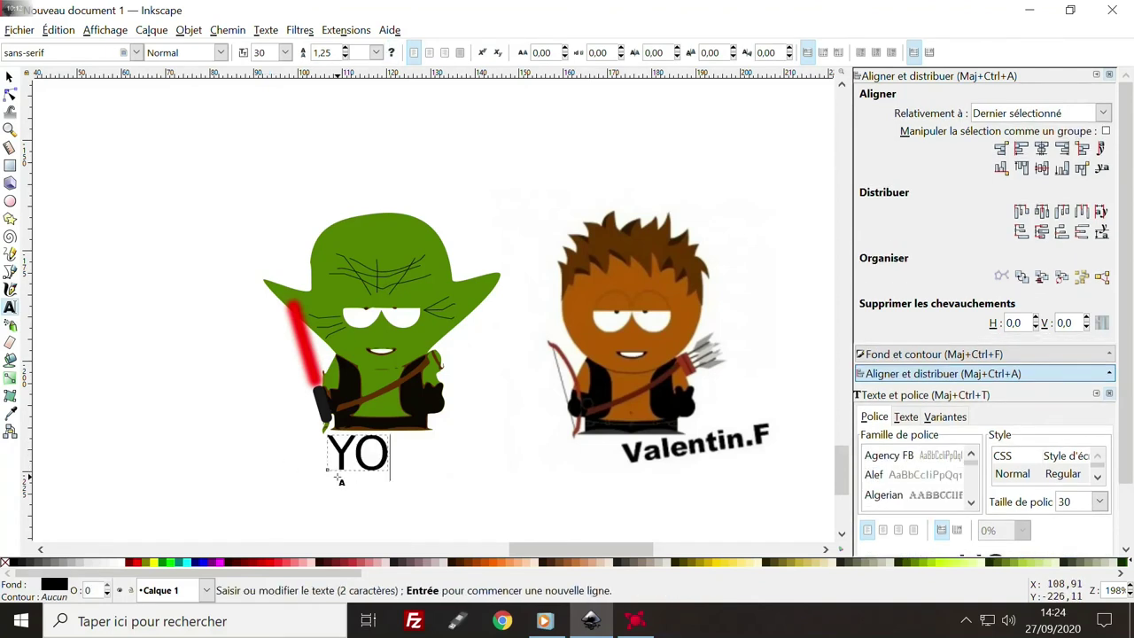
{"action": "type", "text": "DA"}
{"action": "left_click", "coordinate": [10, 77]}
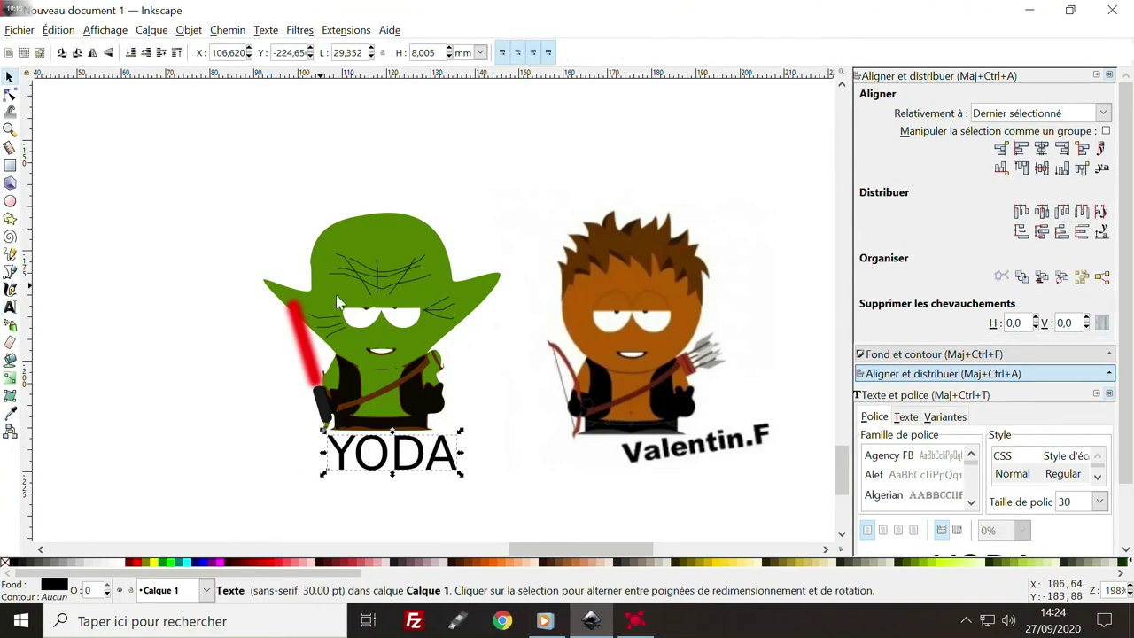
{"action": "left_click_drag", "start_coordinate": [409, 456], "coordinate": [392, 466]}
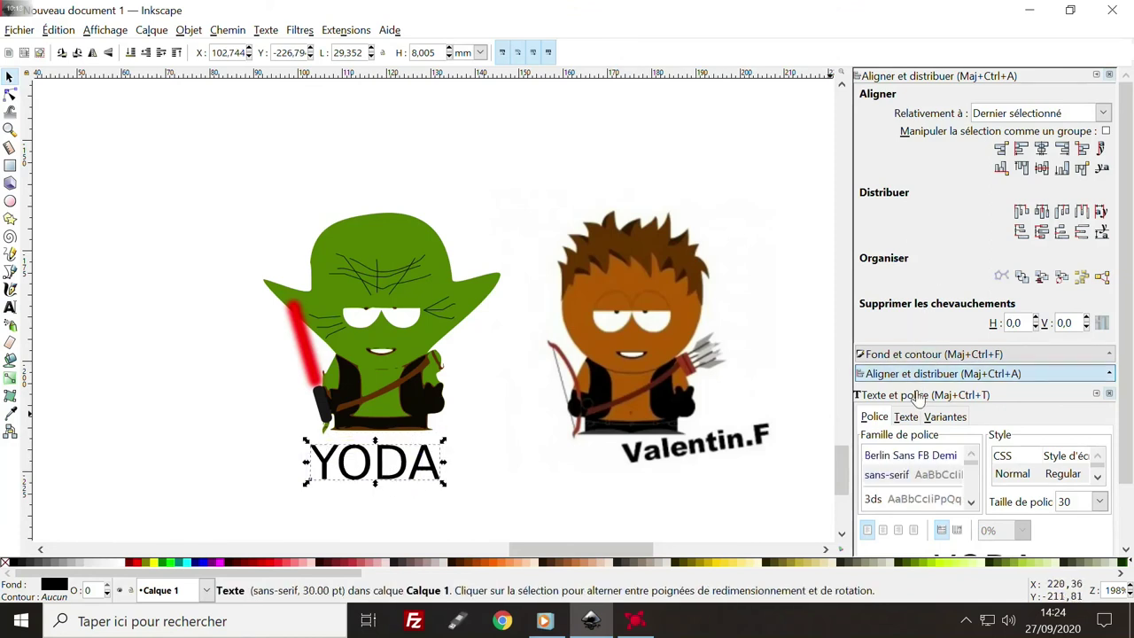
- Apply the Bauhaus 93 font to the YODA caption and nudge it slightly right
{"action": "scroll", "coordinate": [939, 426], "scroll_direction": "down", "scroll_amount": 1}
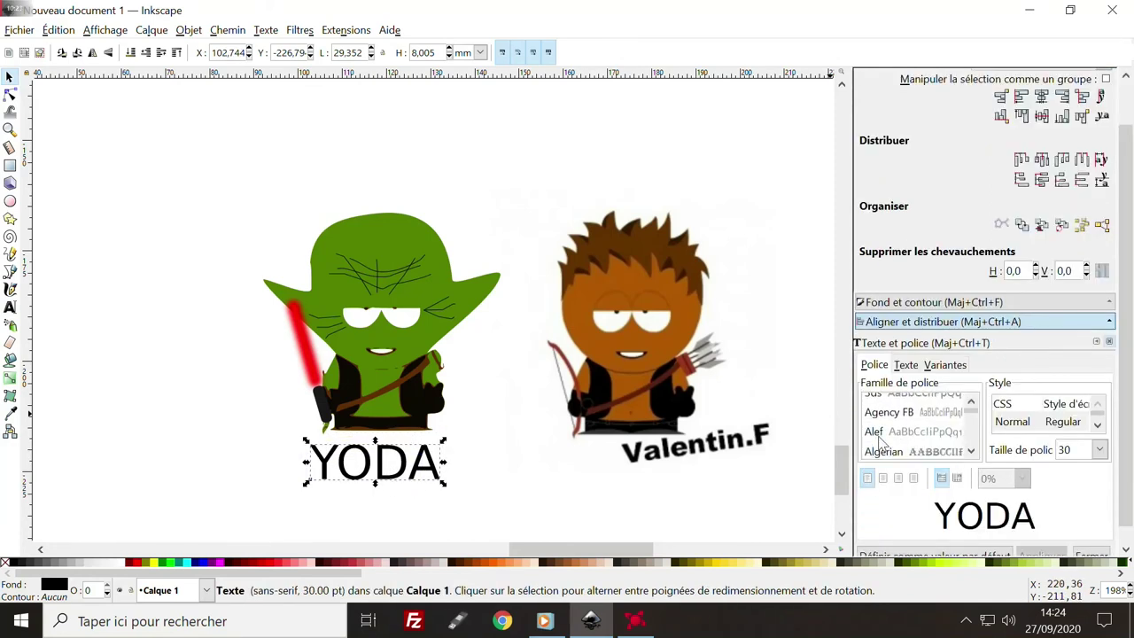
{"action": "scroll", "coordinate": [880, 442], "scroll_direction": "down", "scroll_amount": 2}
{"action": "scroll", "coordinate": [882, 441], "scroll_direction": "down", "scroll_amount": 2}
{"action": "scroll", "coordinate": [886, 441], "scroll_direction": "down", "scroll_amount": 1}
{"action": "left_click", "coordinate": [890, 436]}
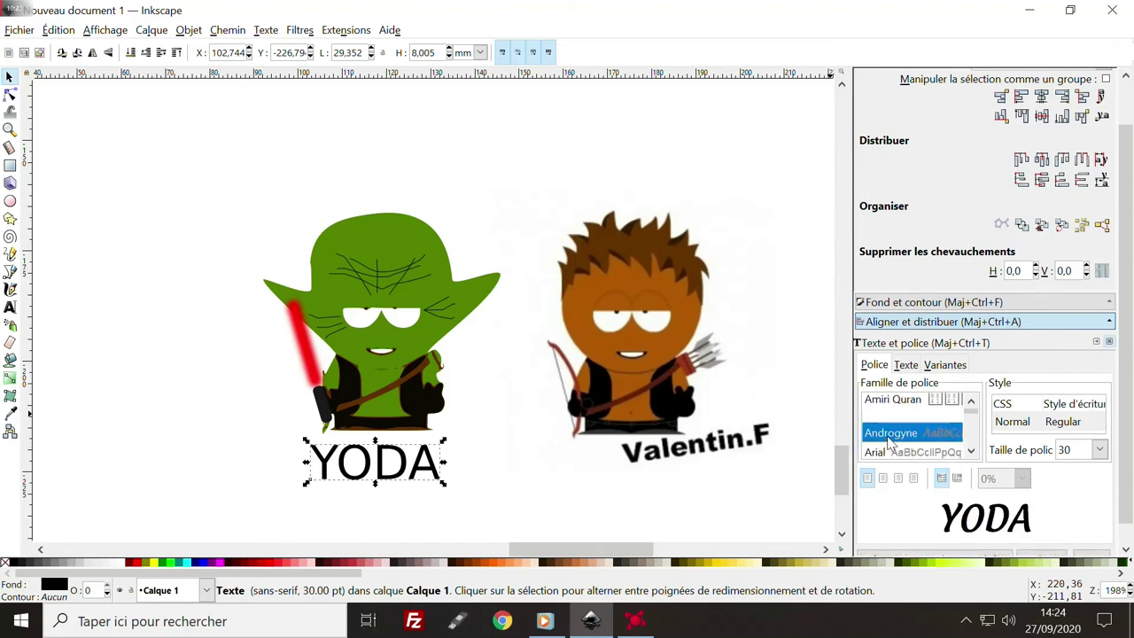
{"action": "scroll", "coordinate": [889, 441], "scroll_direction": "down", "scroll_amount": 2}
{"action": "left_click", "coordinate": [891, 440]}
{"action": "scroll", "coordinate": [895, 441], "scroll_direction": "down", "scroll_amount": 2}
{"action": "left_click", "coordinate": [902, 441]}
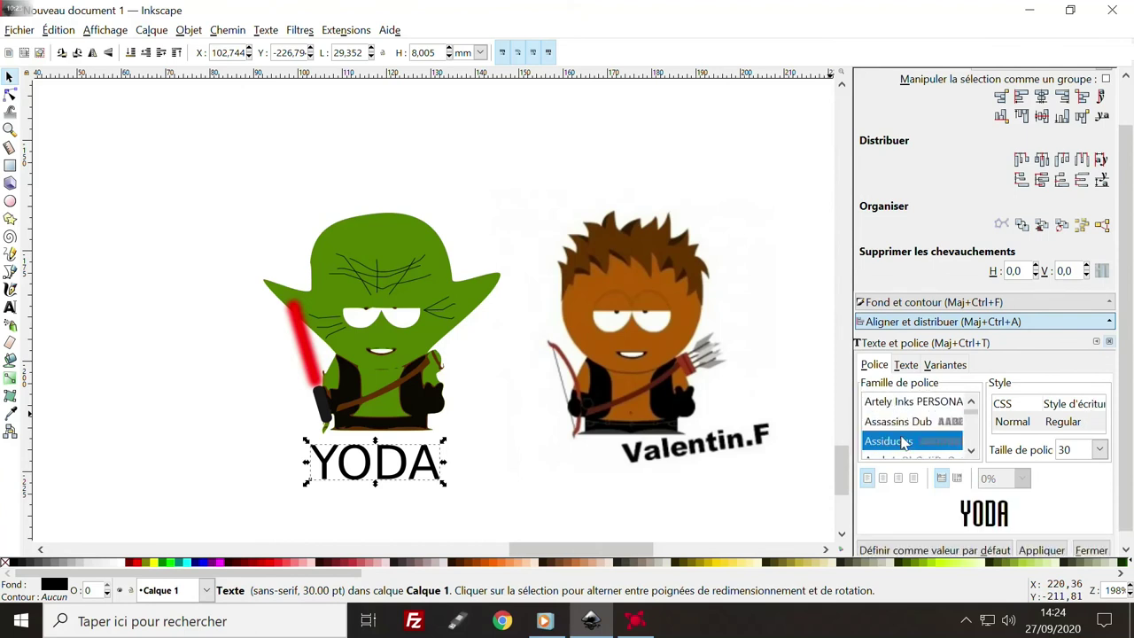
{"action": "scroll", "coordinate": [904, 442], "scroll_direction": "down", "scroll_amount": 2}
{"action": "left_click", "coordinate": [890, 439]}
{"action": "scroll", "coordinate": [895, 442], "scroll_direction": "down", "scroll_amount": 3}
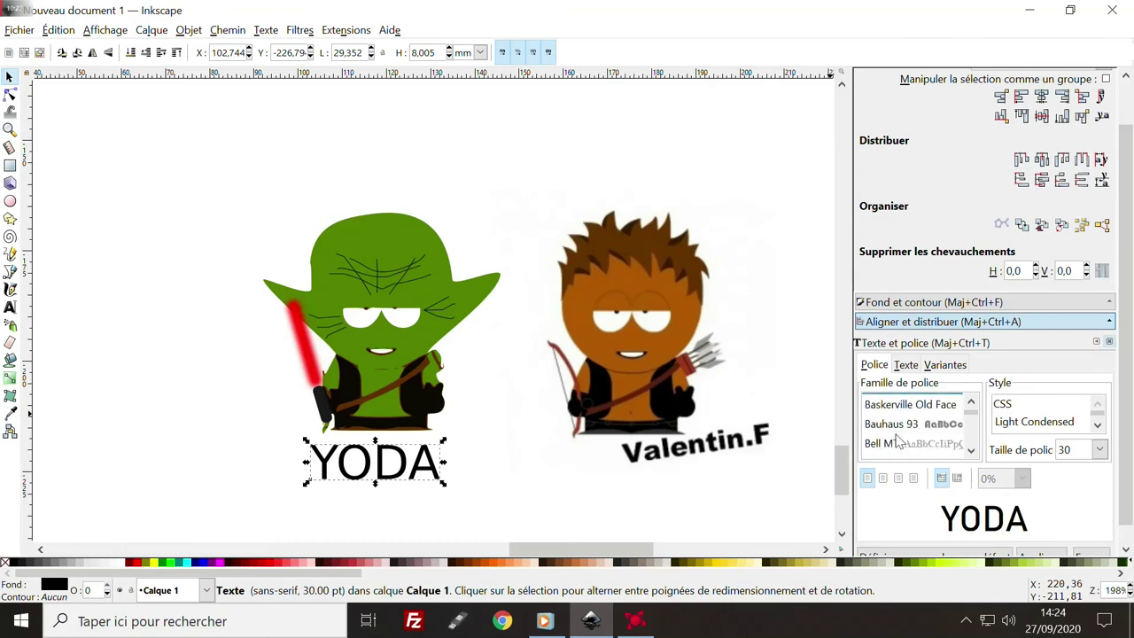
{"action": "left_click", "coordinate": [887, 431]}
{"action": "scroll", "coordinate": [1096, 545], "scroll_direction": "down", "scroll_amount": 1}
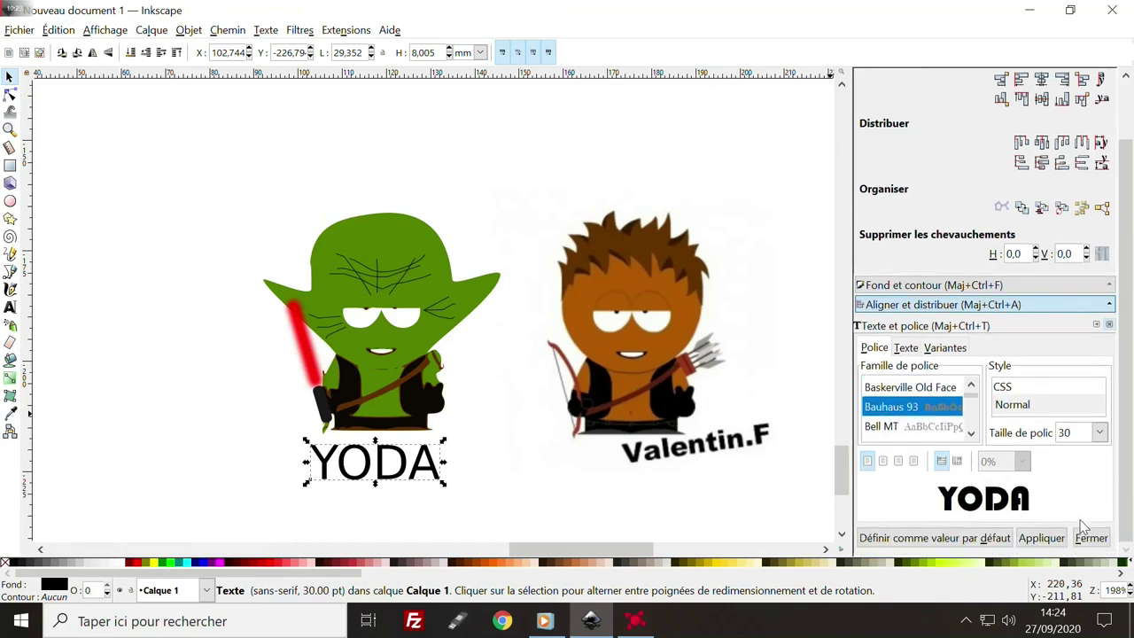
{"action": "left_click", "coordinate": [1042, 538]}
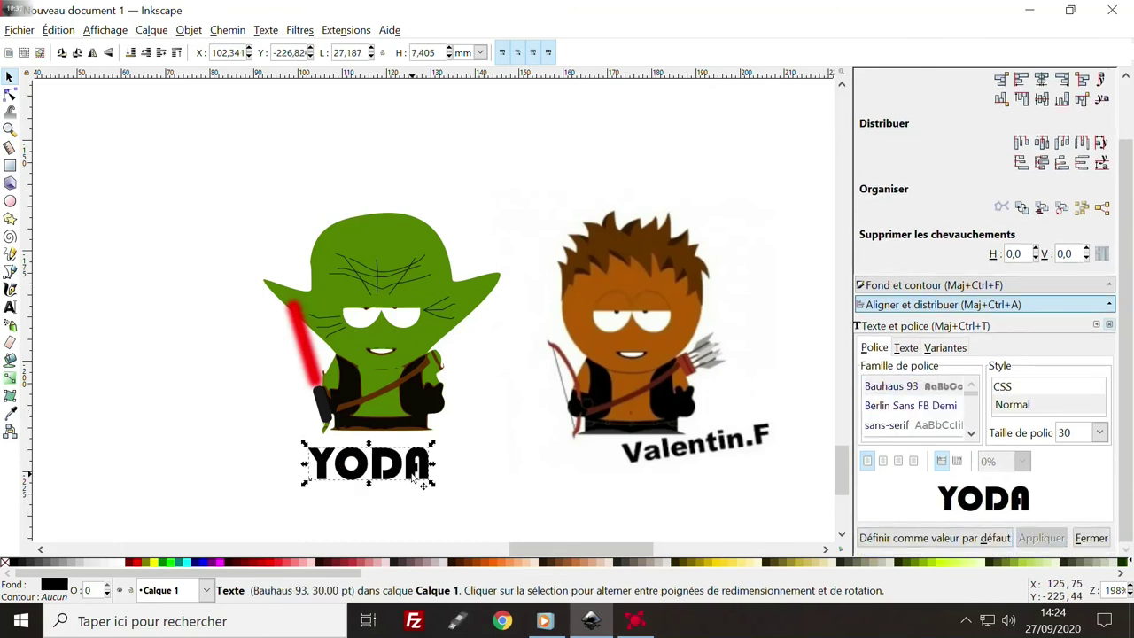
{"action": "left_click_drag", "start_coordinate": [415, 468], "coordinate": [424, 470]}
- Draw a black circle and a black five-pointed star at the top left of the canvas
{"action": "left_click", "coordinate": [471, 474]}
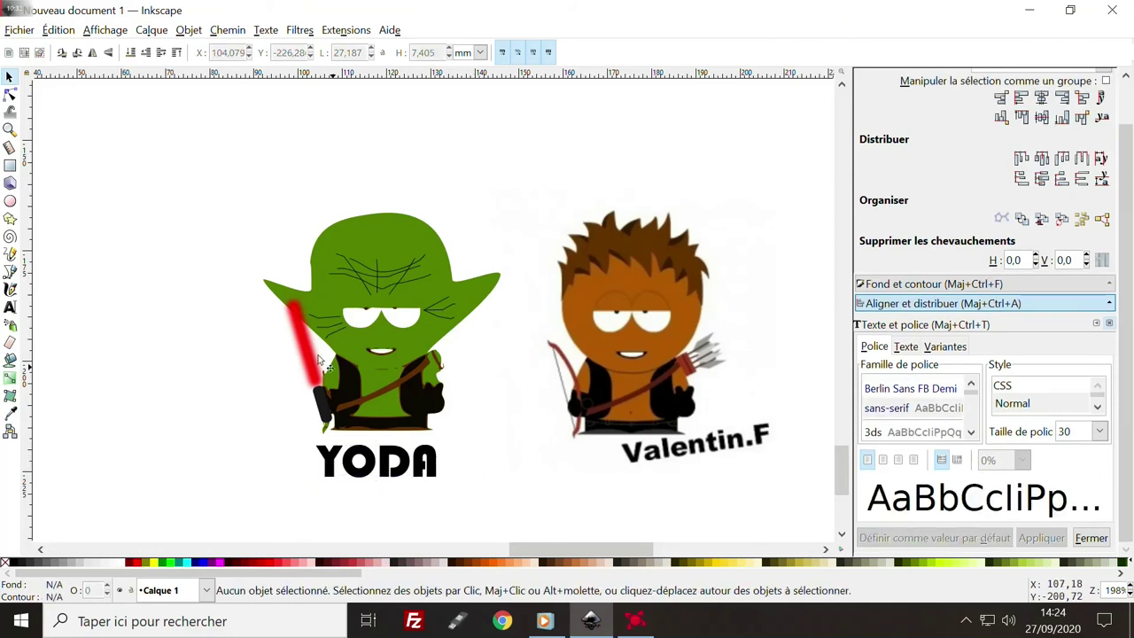
{"action": "left_click", "coordinate": [10, 201]}
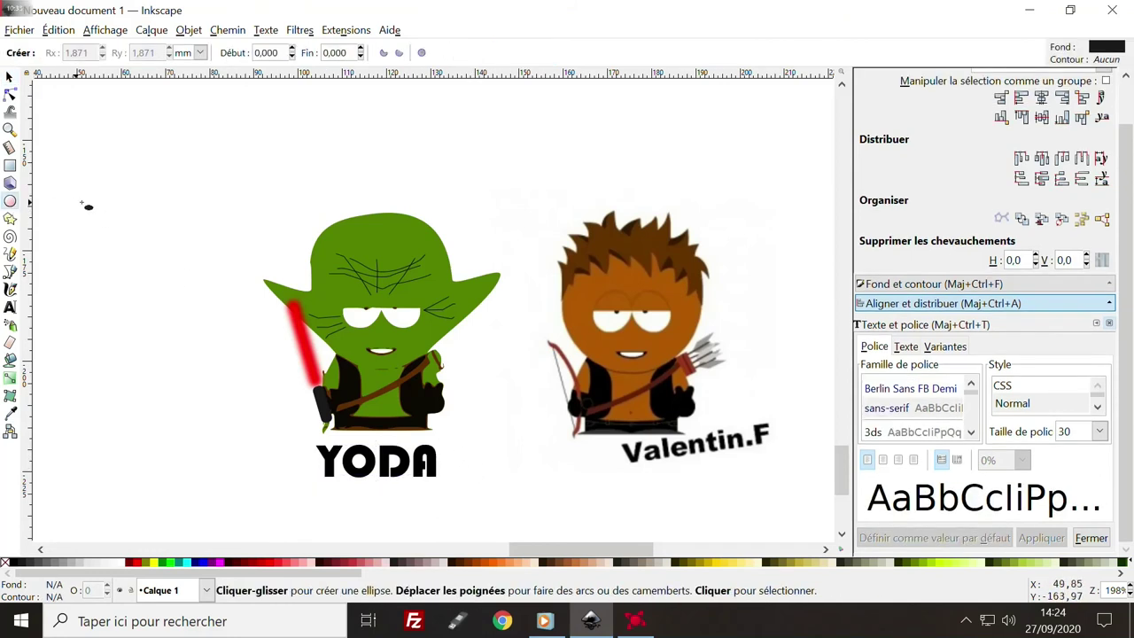
{"action": "left_click_drag", "start_coordinate": [99, 202], "coordinate": [176, 282]}
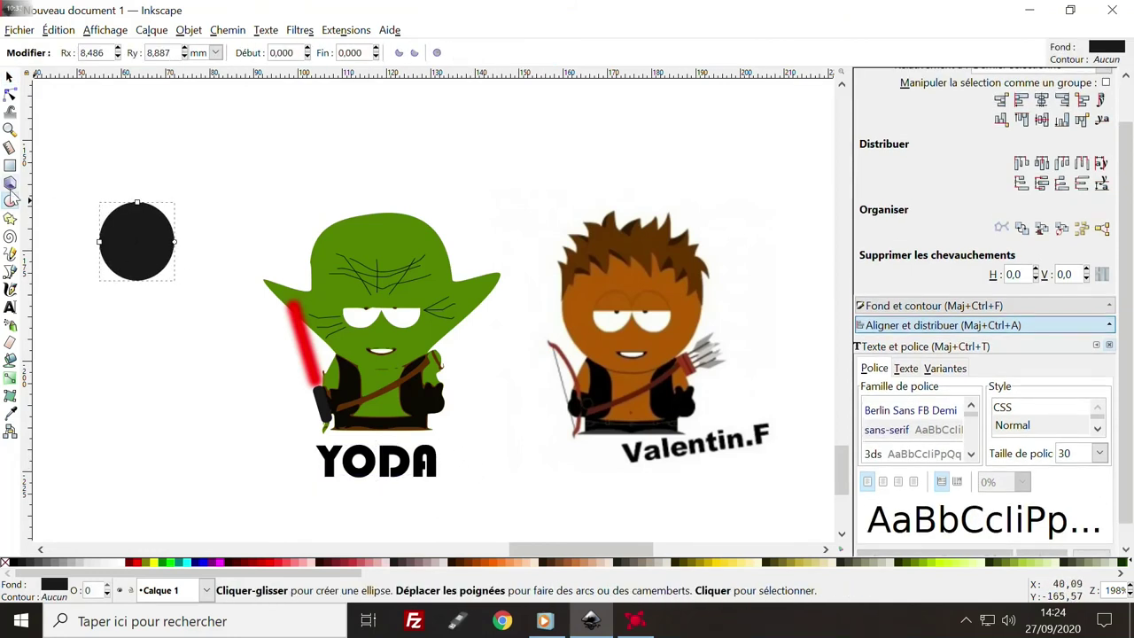
{"action": "left_click", "coordinate": [10, 218]}
{"action": "left_click_drag", "start_coordinate": [222, 155], "coordinate": [270, 213]}
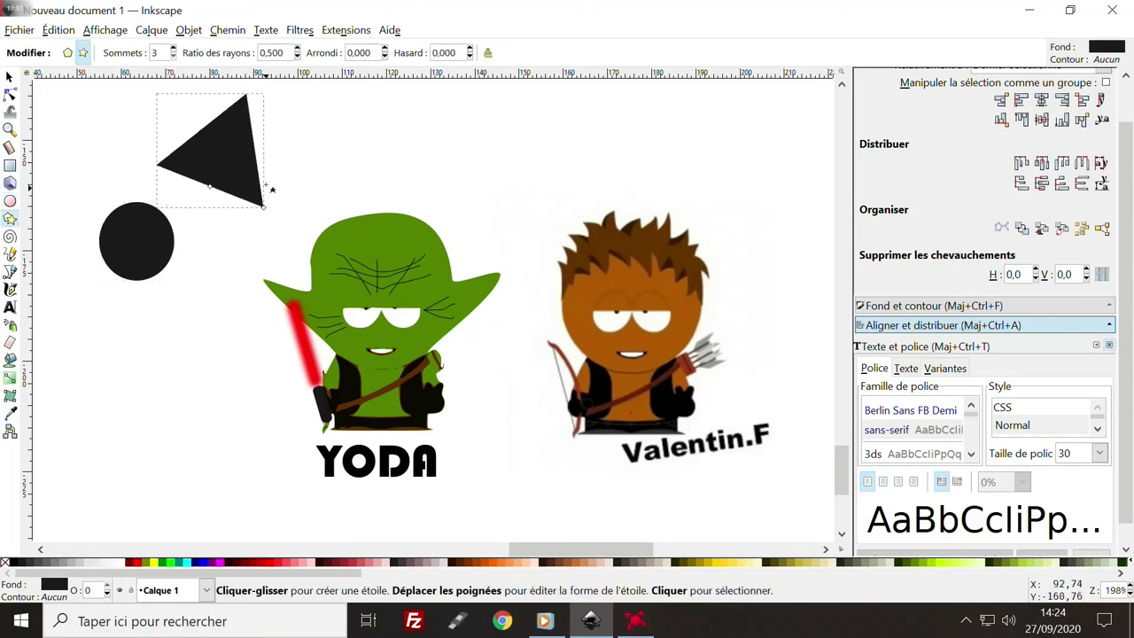
{"action": "left_click", "coordinate": [174, 49]}
{"action": "left_click", "coordinate": [174, 49]}
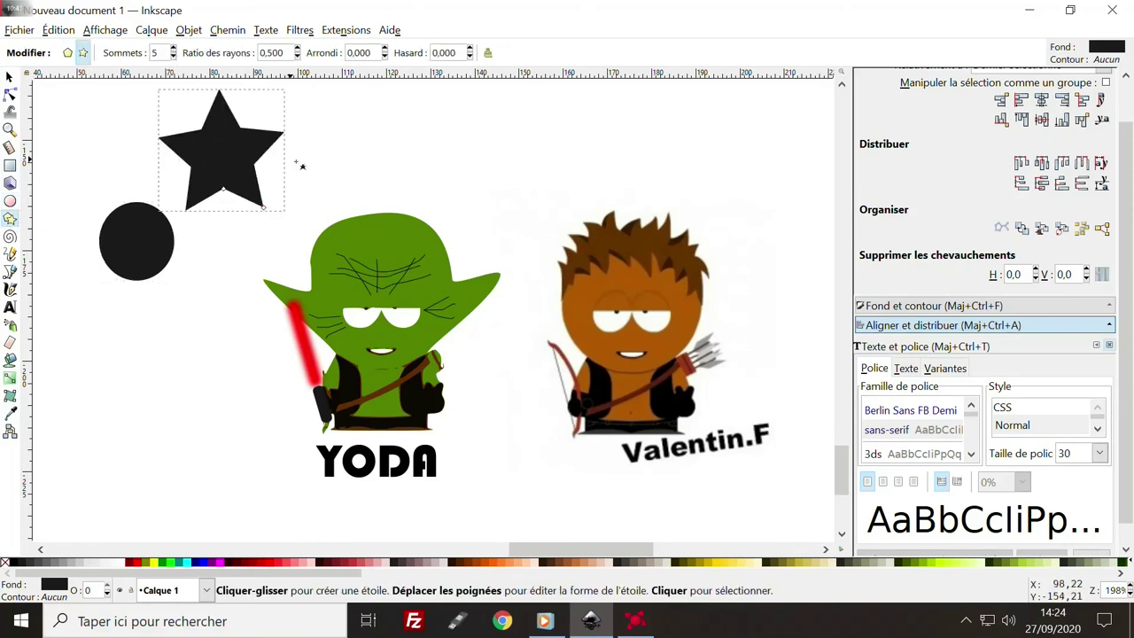
- Rubber-band select the Yoda cartoon together with its YODA caption
{"action": "left_click", "coordinate": [10, 77]}
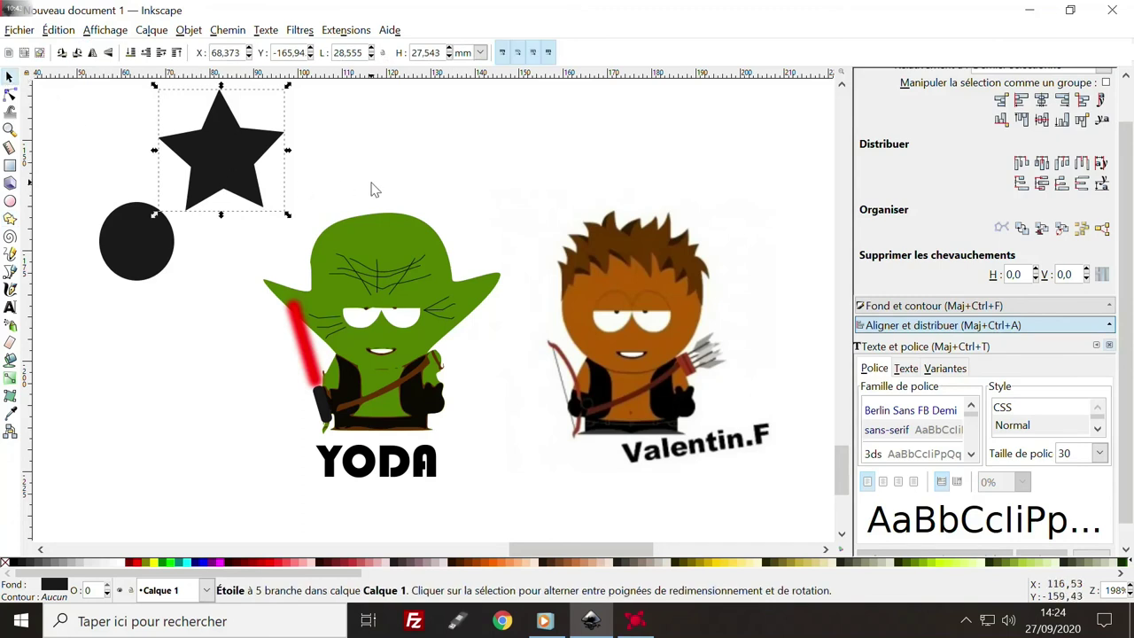
{"action": "left_click", "coordinate": [385, 186]}
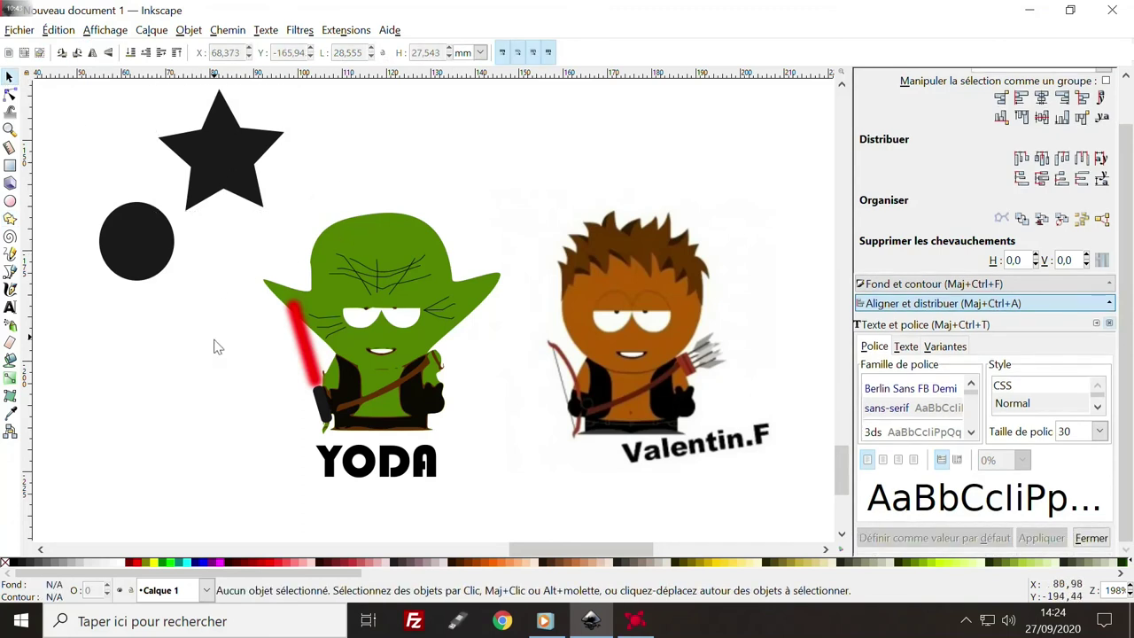
{"action": "left_click_drag", "start_coordinate": [528, 187], "coordinate": [252, 497]}
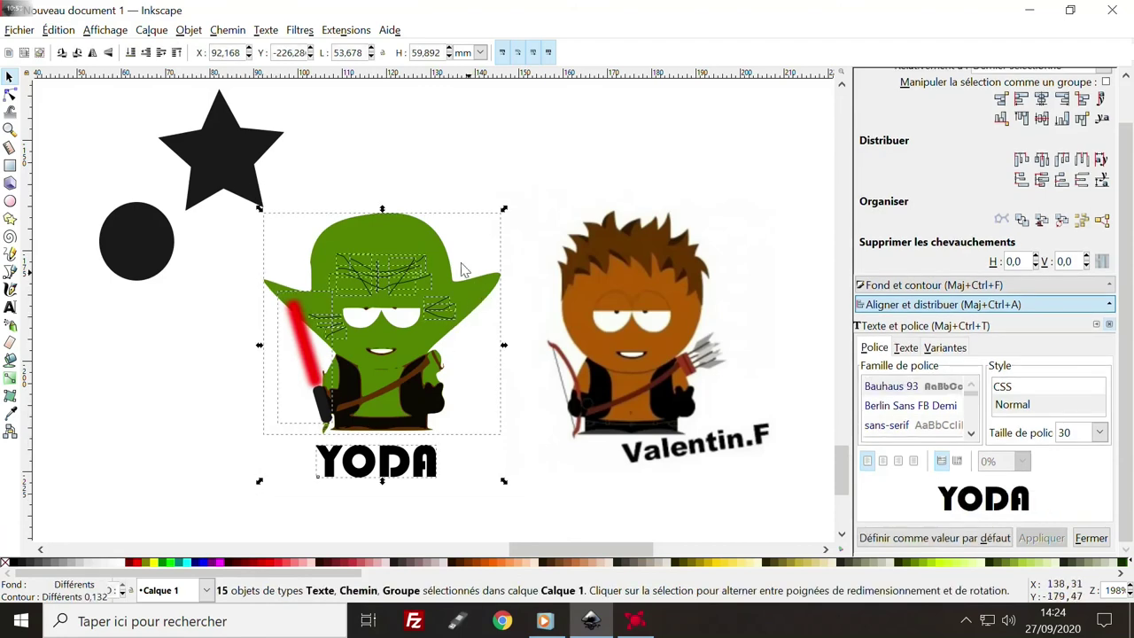
- Set the PNG export resolution to 96 dpi, giving a 203 × 226 pixel image
{"action": "left_click", "coordinate": [22, 34]}
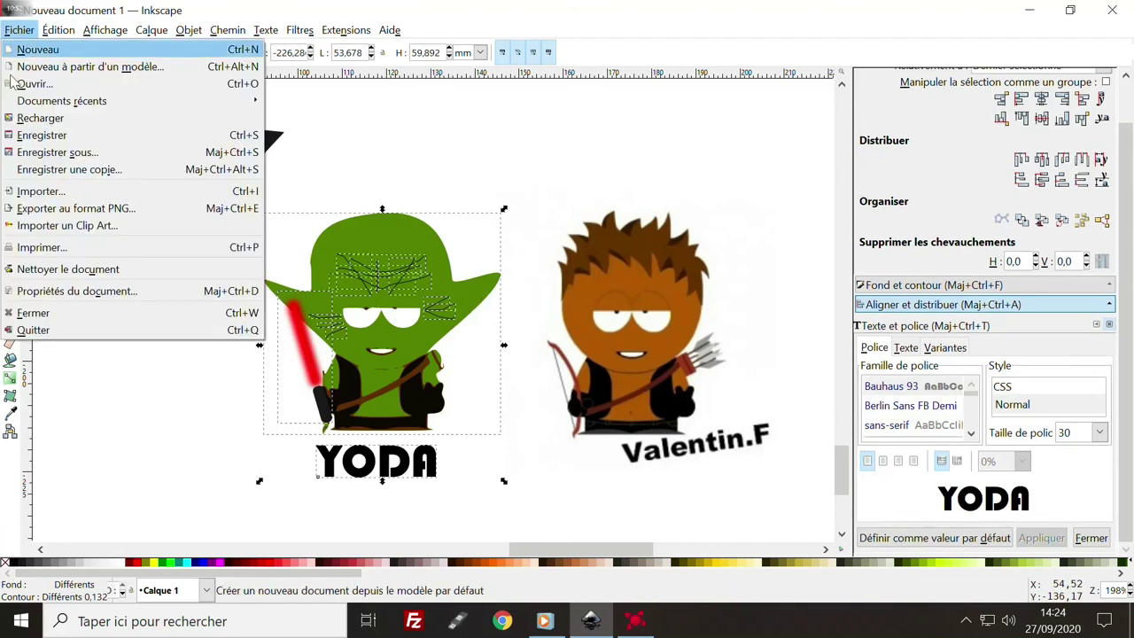
{"action": "left_click", "coordinate": [59, 209]}
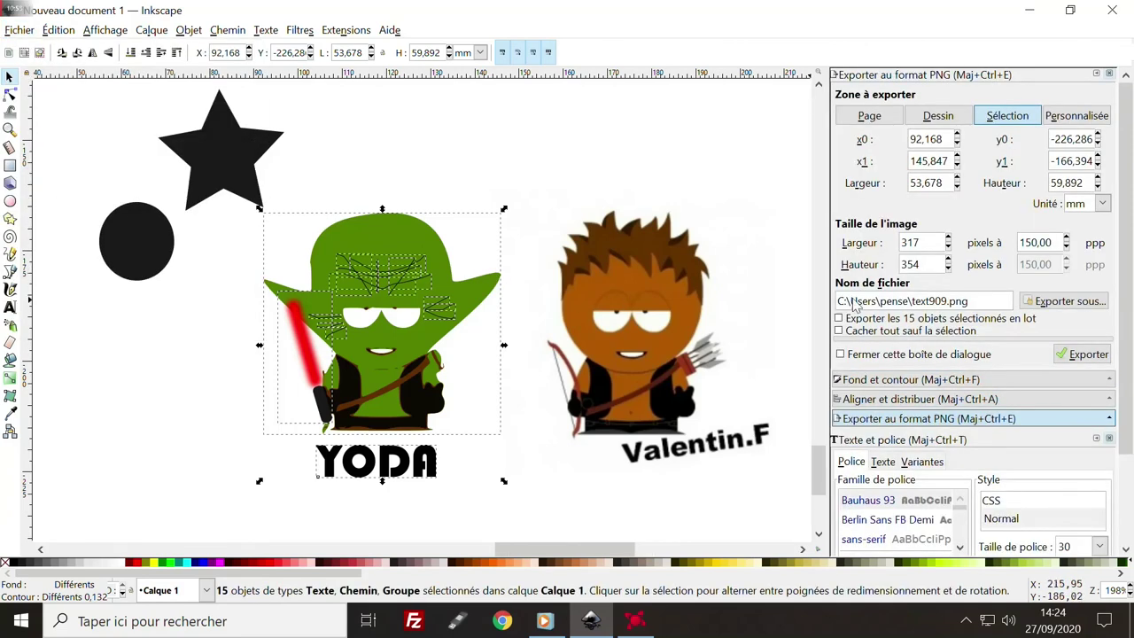
{"action": "double_click", "coordinate": [917, 243]}
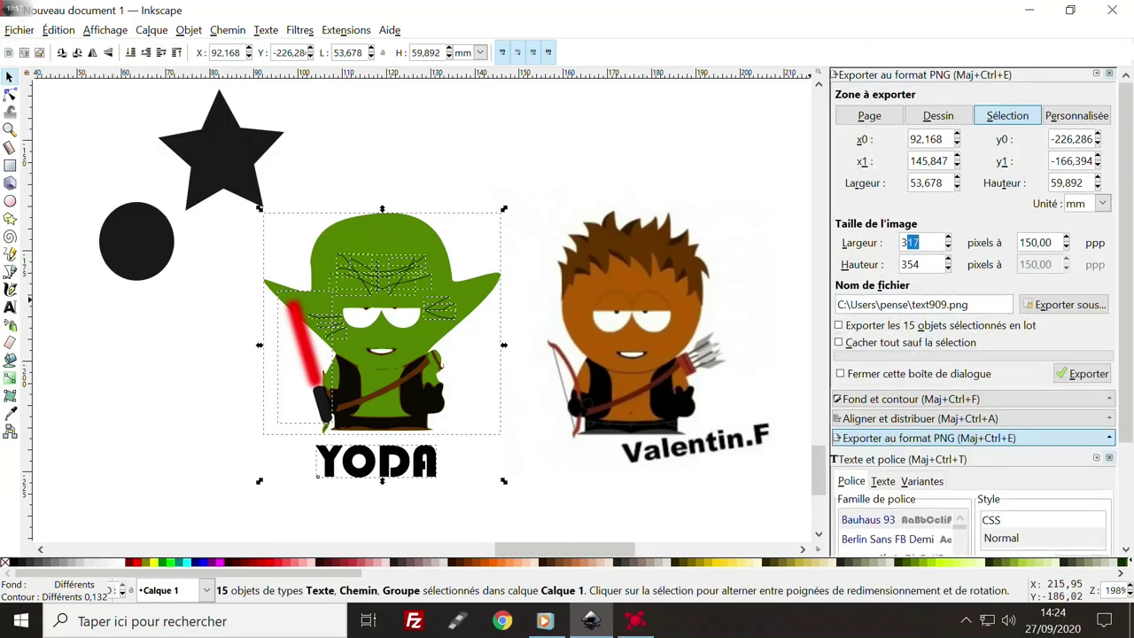
{"action": "type", "text": "600"}
{"action": "key", "text": "Tab"}
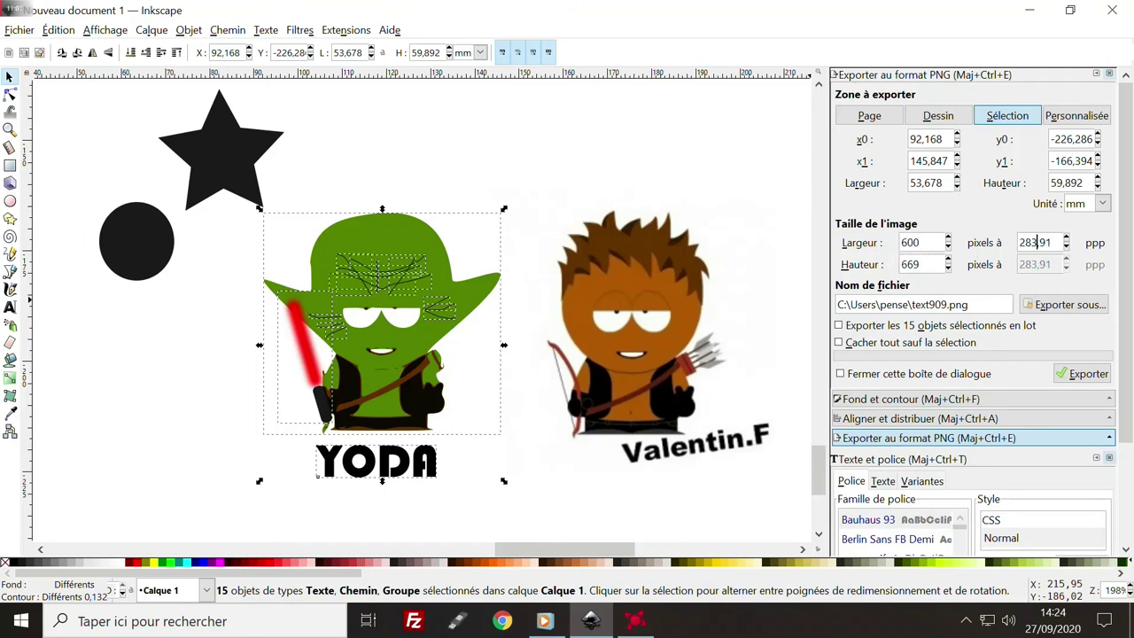
{"action": "type", "text": "96"}
{"action": "key", "text": "Return"}
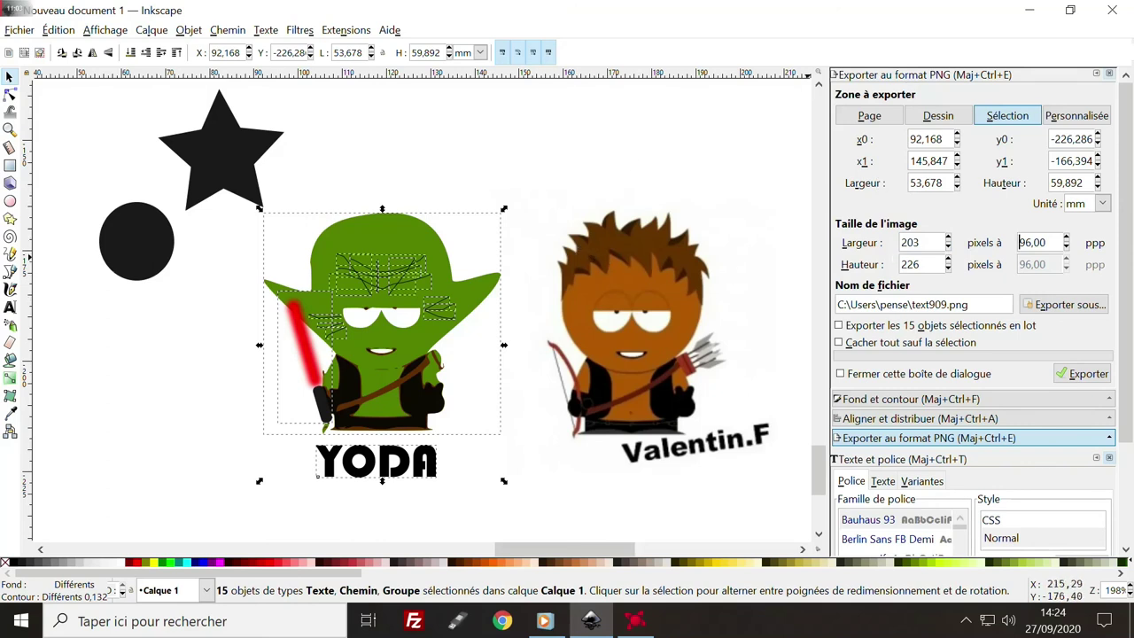
- Export the selection to the Pictures folder as yoda01.png
{"action": "left_click", "coordinate": [1056, 310]}
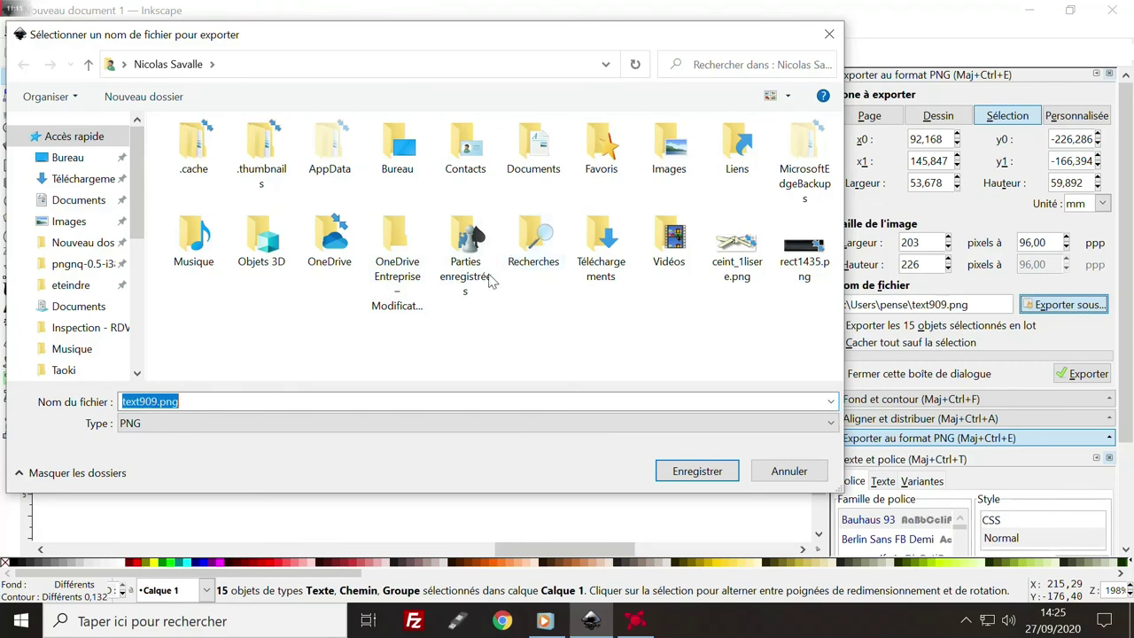
{"action": "double_click", "coordinate": [666, 168]}
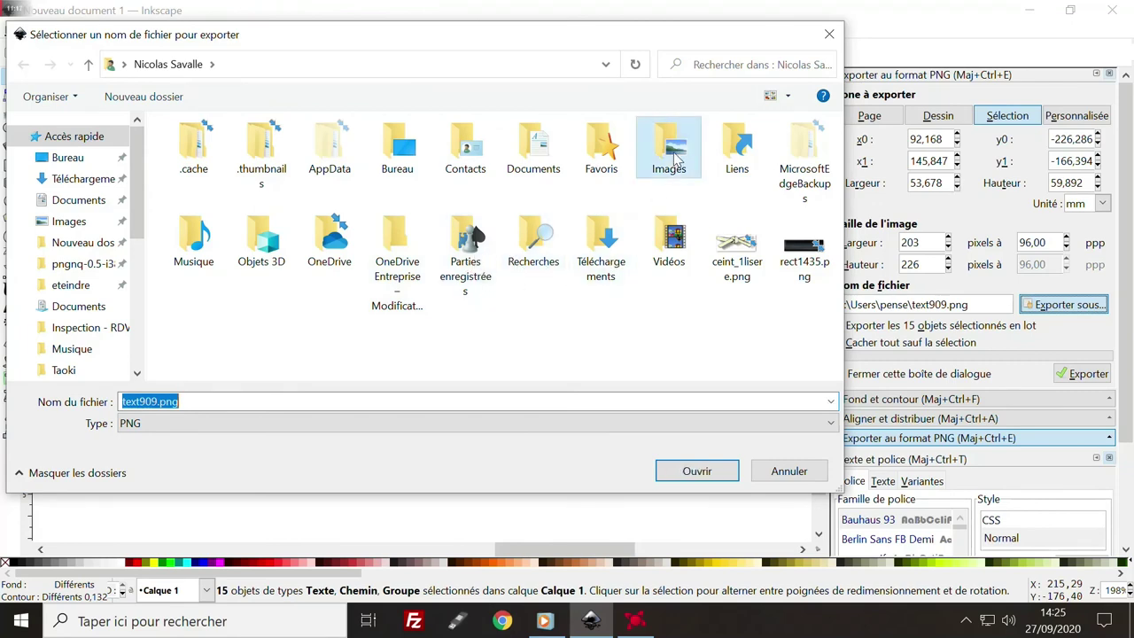
{"action": "left_click", "coordinate": [686, 472]}
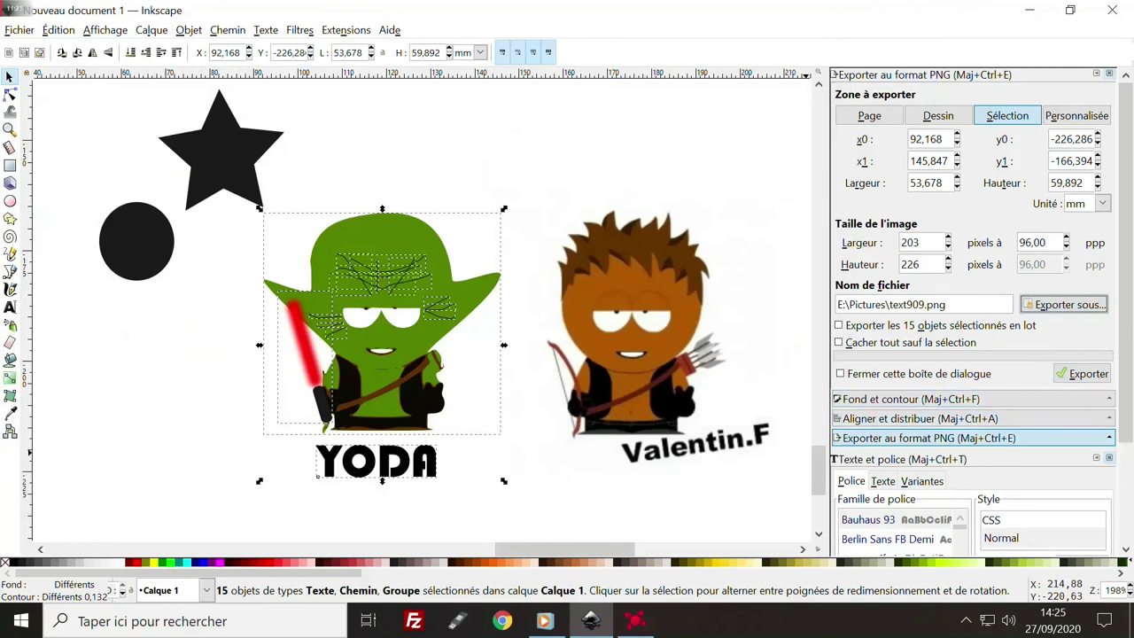
{"action": "left_click_drag", "start_coordinate": [926, 304], "coordinate": [898, 304]}
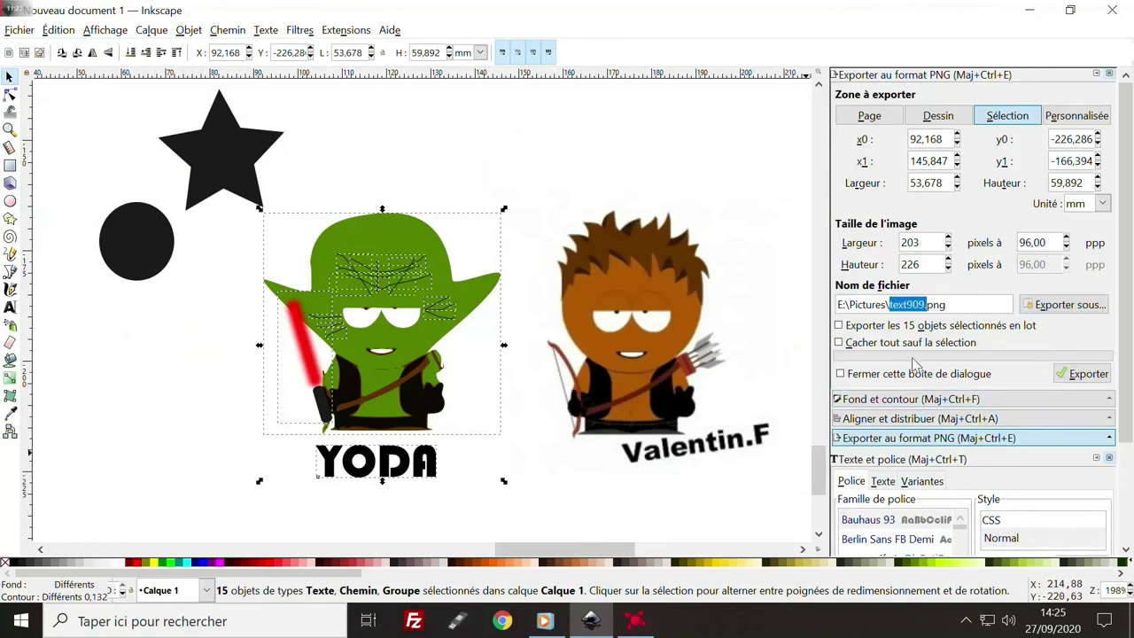
{"action": "type", "text": "yoda"}
{"action": "type", "text": "01"}
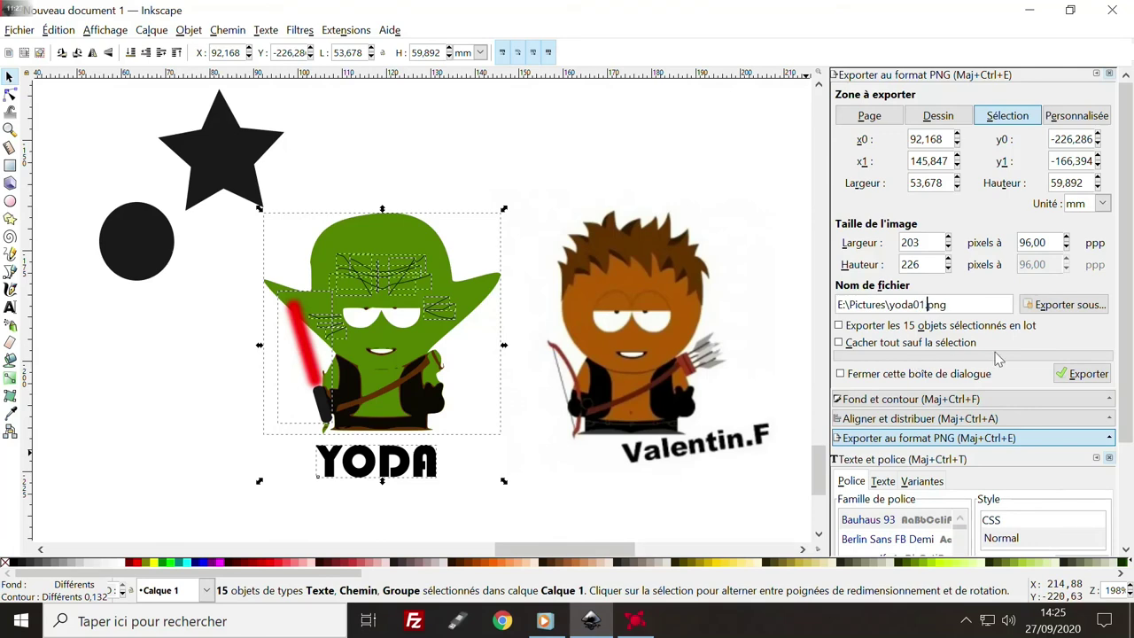
{"action": "left_click", "coordinate": [1082, 373]}
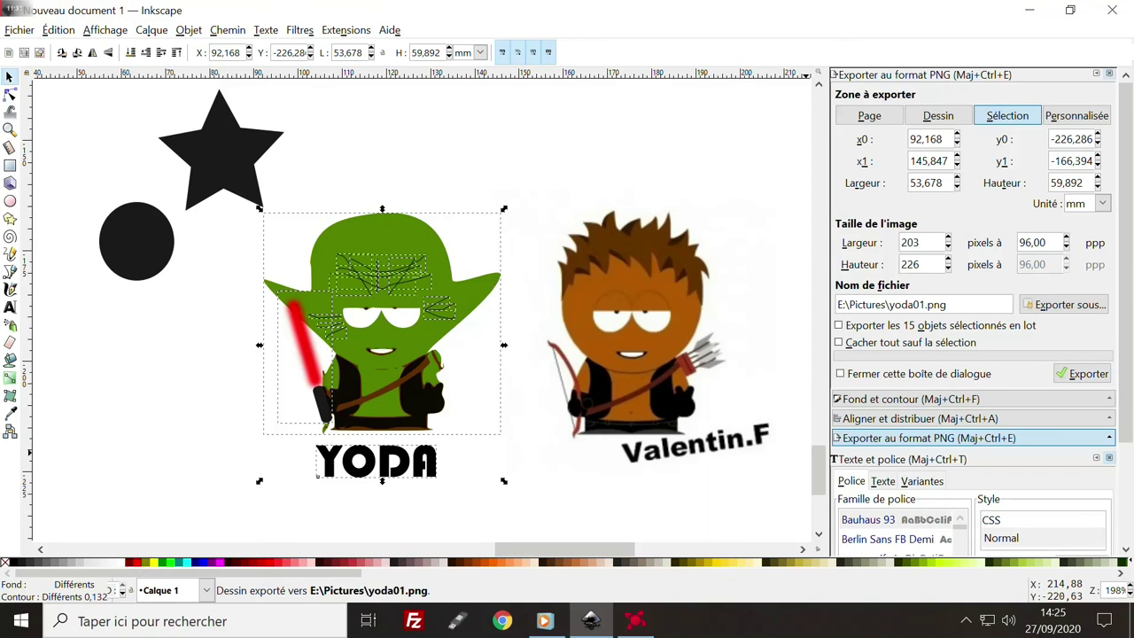
- Export a tiny 20 × 22 pixel version as yoda02.png
{"action": "double_click", "coordinate": [910, 241]}
{"action": "type", "text": "2"}
{"action": "key", "text": "Tab"}
{"action": "left_click", "coordinate": [1042, 376]}
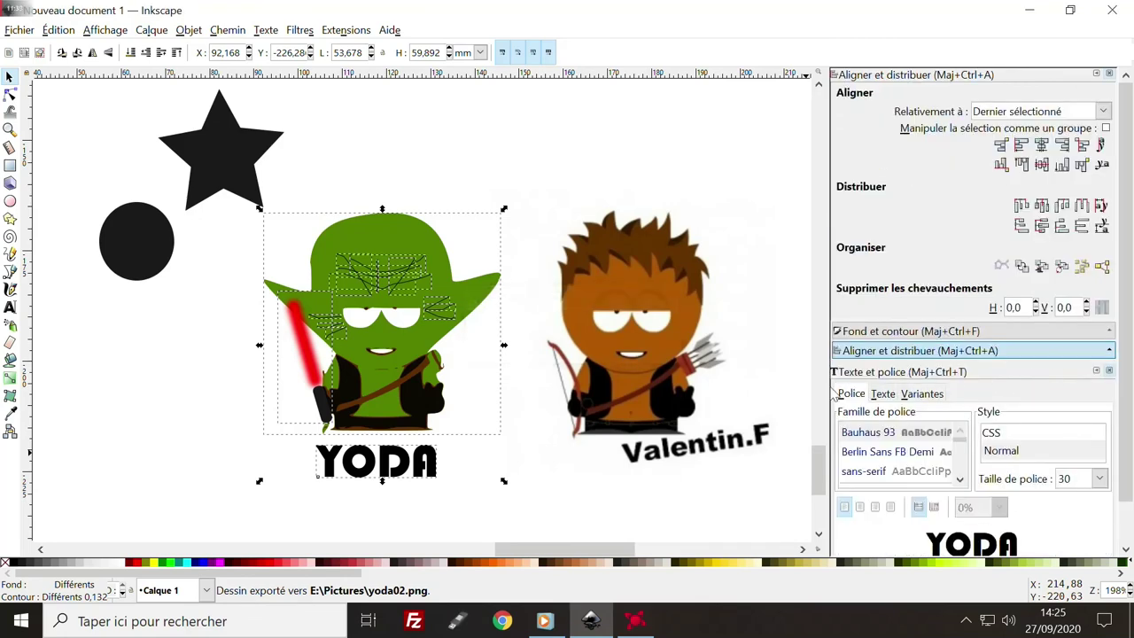
{"action": "left_click", "coordinate": [21, 620]}
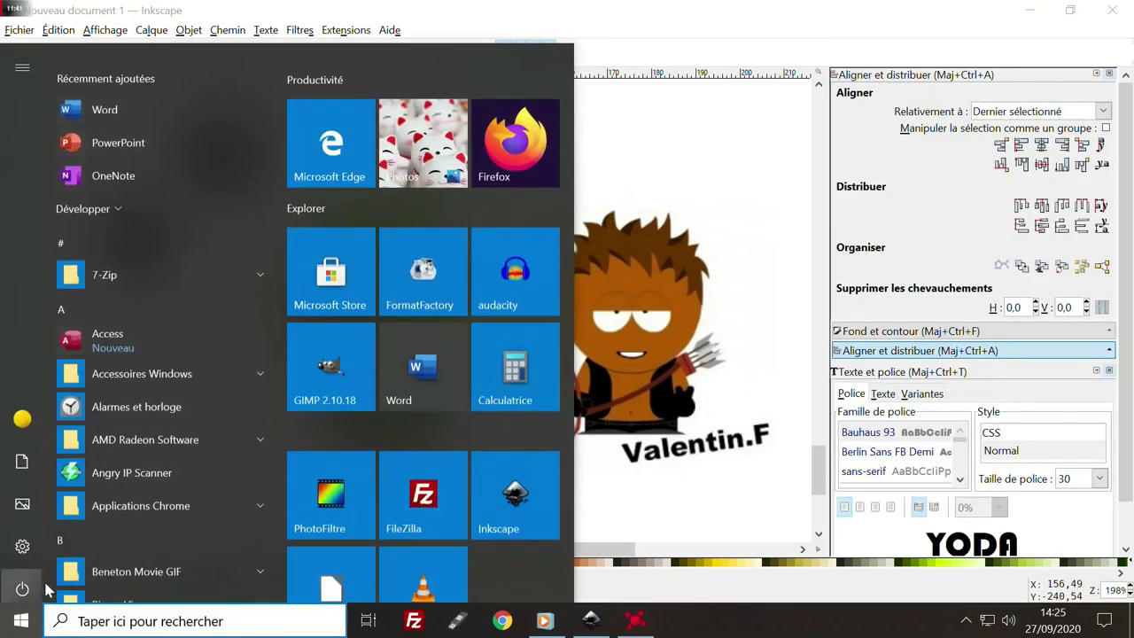
- Open yoda01.png from the Images folder in PhotoFiltre via File Explorer
{"action": "left_click", "coordinate": [14, 627]}
{"action": "key", "text": "super+e"}
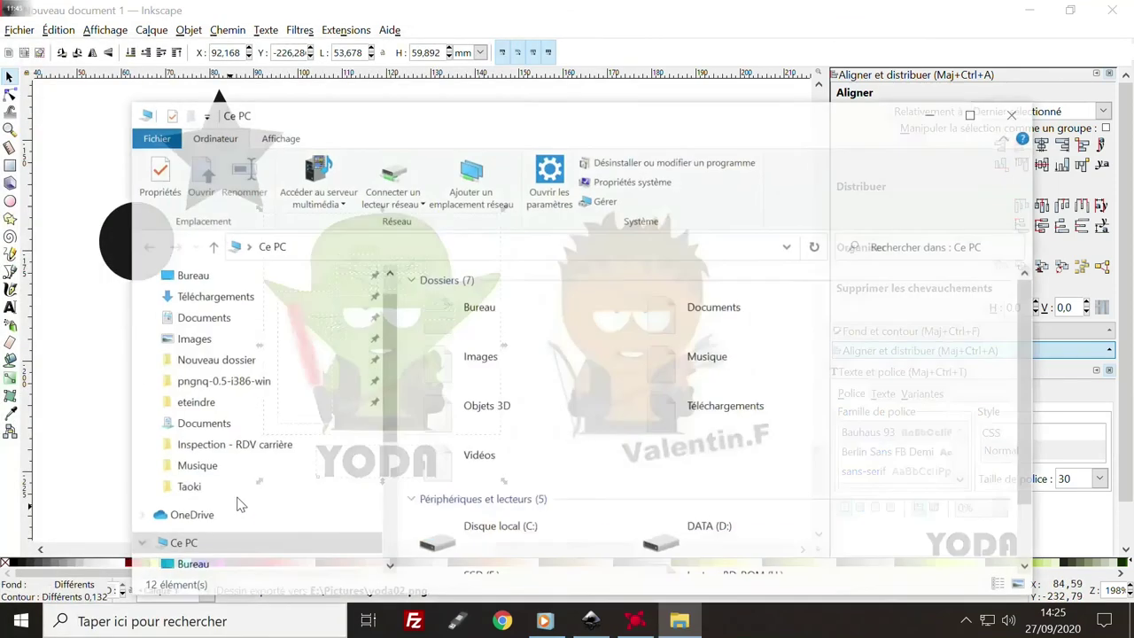
{"action": "double_click", "coordinate": [461, 380]}
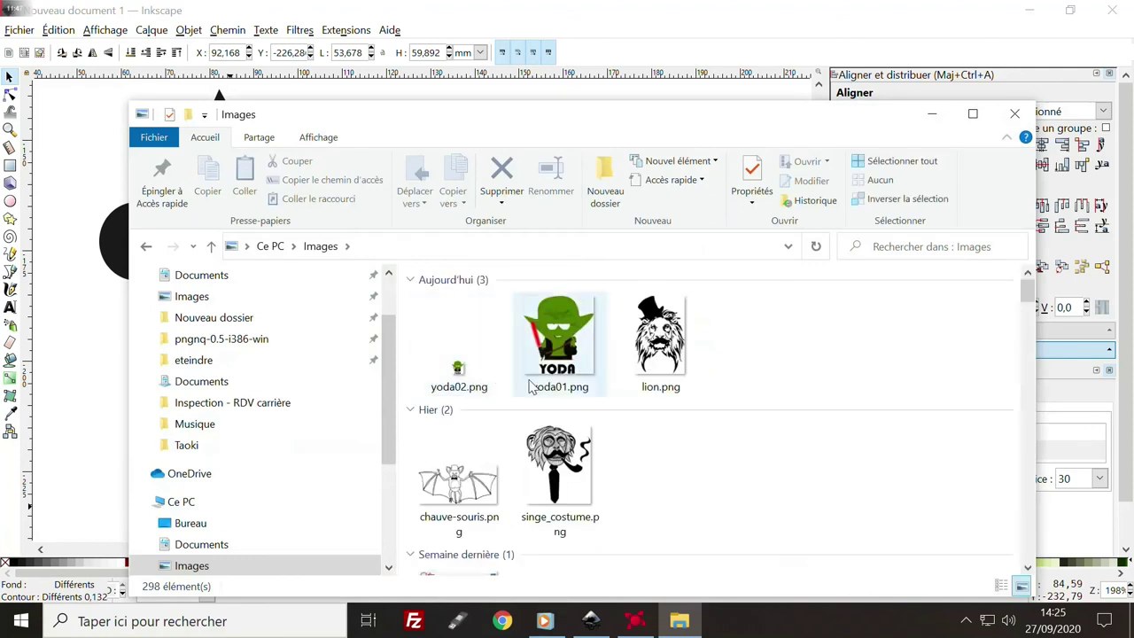
{"action": "mouse_move", "coordinate": [559, 341]}
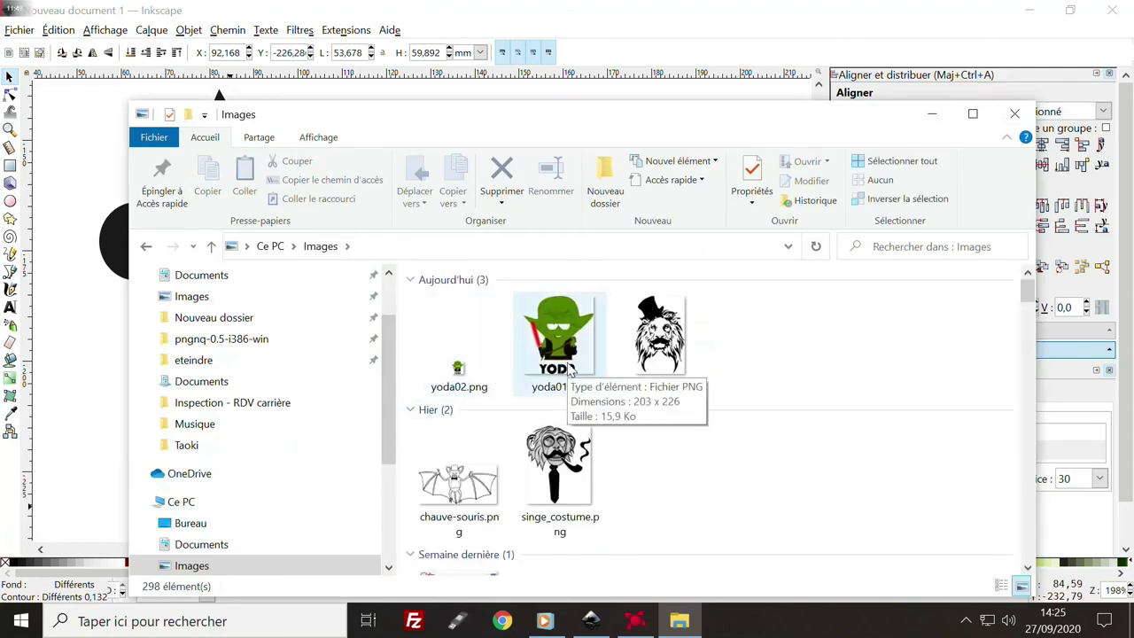
{"action": "double_click", "coordinate": [560, 354]}
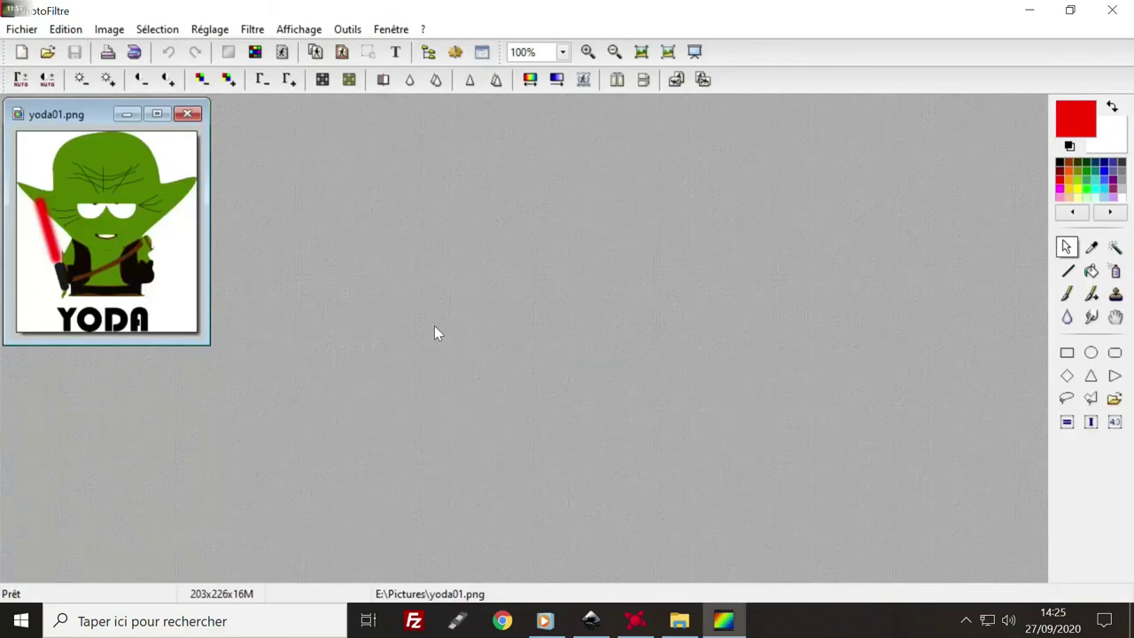
- Open yoda02.png in PhotoFiltre, enlarge its window and zoom in on the pixelated image
{"action": "left_click", "coordinate": [680, 620]}
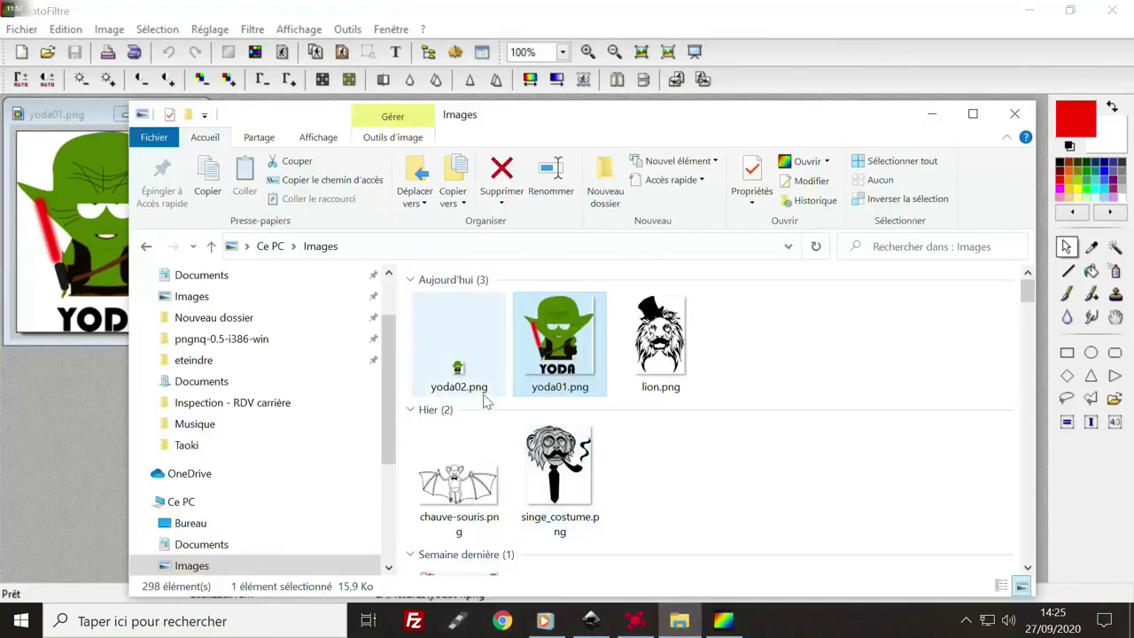
{"action": "left_click", "coordinate": [456, 371]}
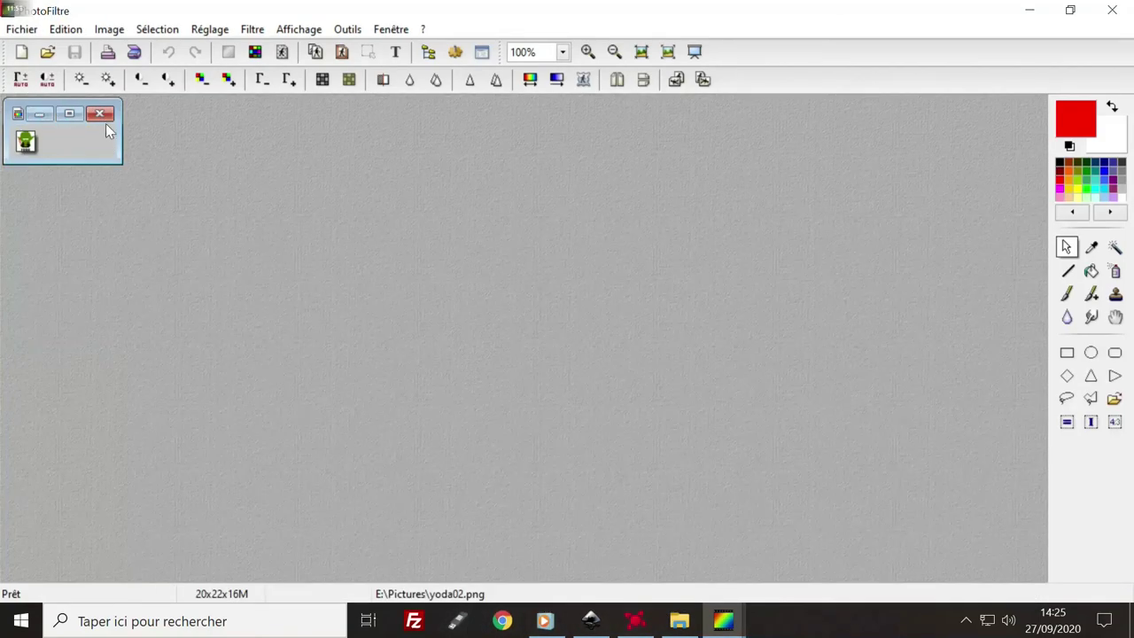
{"action": "left_click_drag", "start_coordinate": [98, 164], "coordinate": [205, 432]}
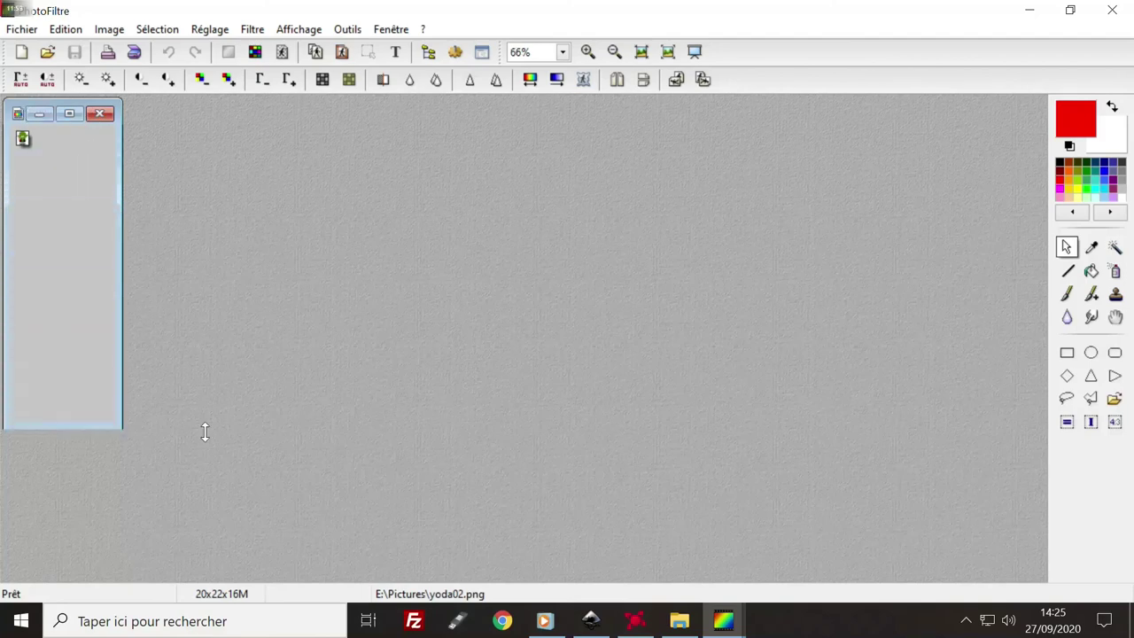
{"action": "left_click_drag", "start_coordinate": [126, 243], "coordinate": [375, 254]}
{"action": "scroll", "coordinate": [43, 147], "scroll_direction": "up", "scroll_amount": 1}
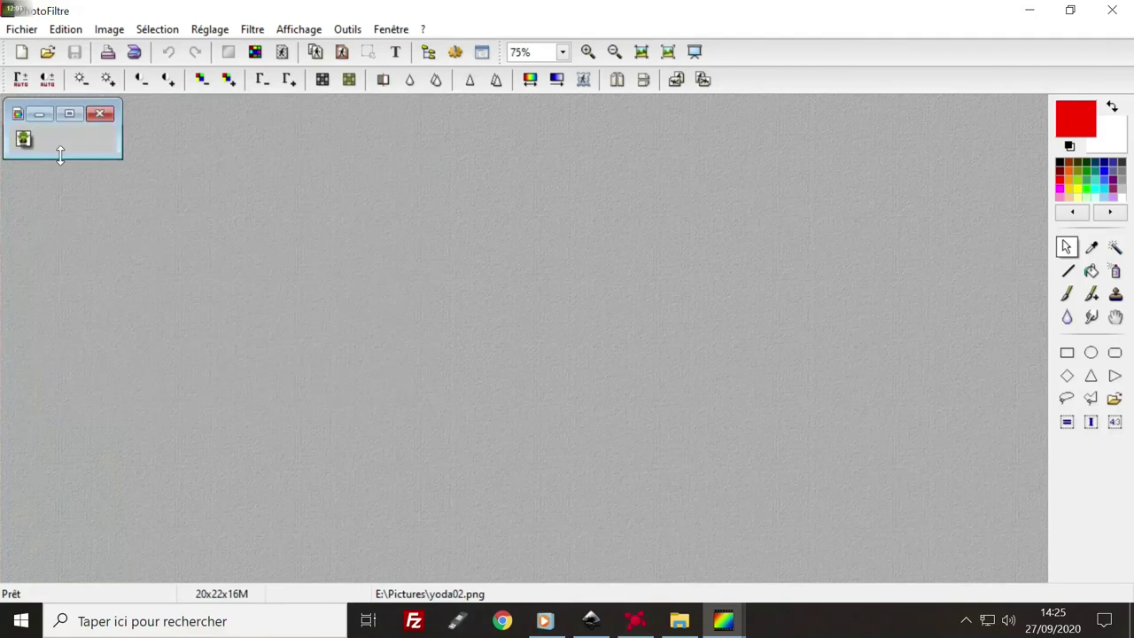
{"action": "scroll", "coordinate": [74, 164], "scroll_direction": "up", "scroll_amount": 5}
{"action": "scroll", "coordinate": [88, 173], "scroll_direction": "up", "scroll_amount": 3}
{"action": "scroll", "coordinate": [104, 189], "scroll_direction": "down", "scroll_amount": 3}
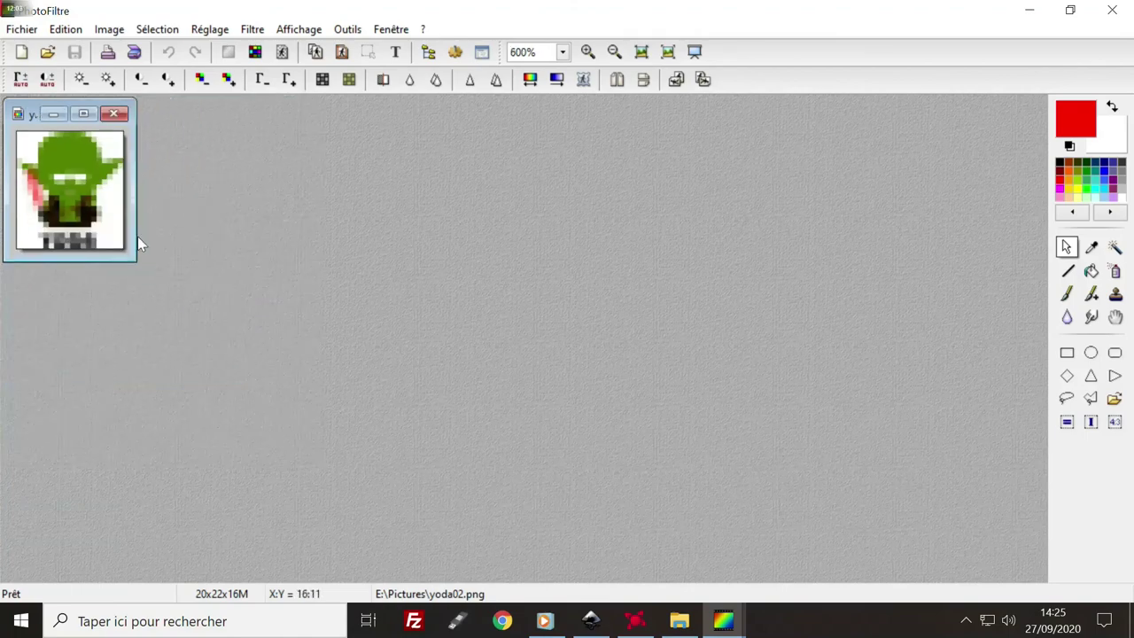
- Switch to yoda01.png and zoom in to compare its clearer detail
{"action": "mouse_move", "coordinate": [723, 621]}
{"action": "left_click", "coordinate": [619, 563]}
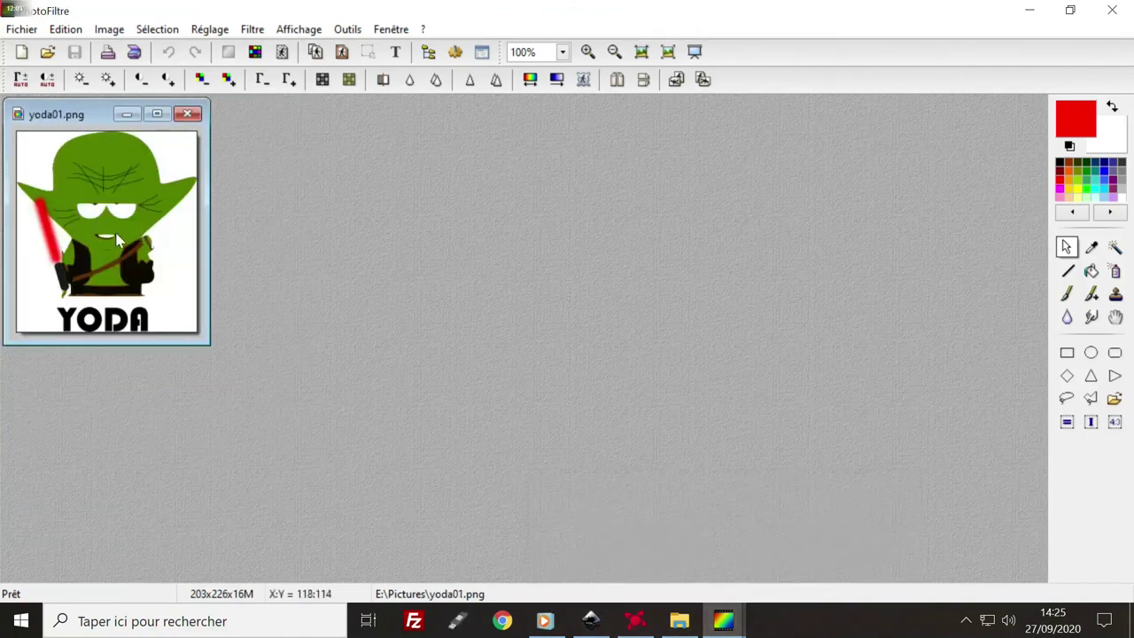
{"action": "scroll", "coordinate": [104, 239], "scroll_direction": "up", "scroll_amount": 4}
{"action": "scroll", "coordinate": [237, 296], "scroll_direction": "down", "scroll_amount": 1}
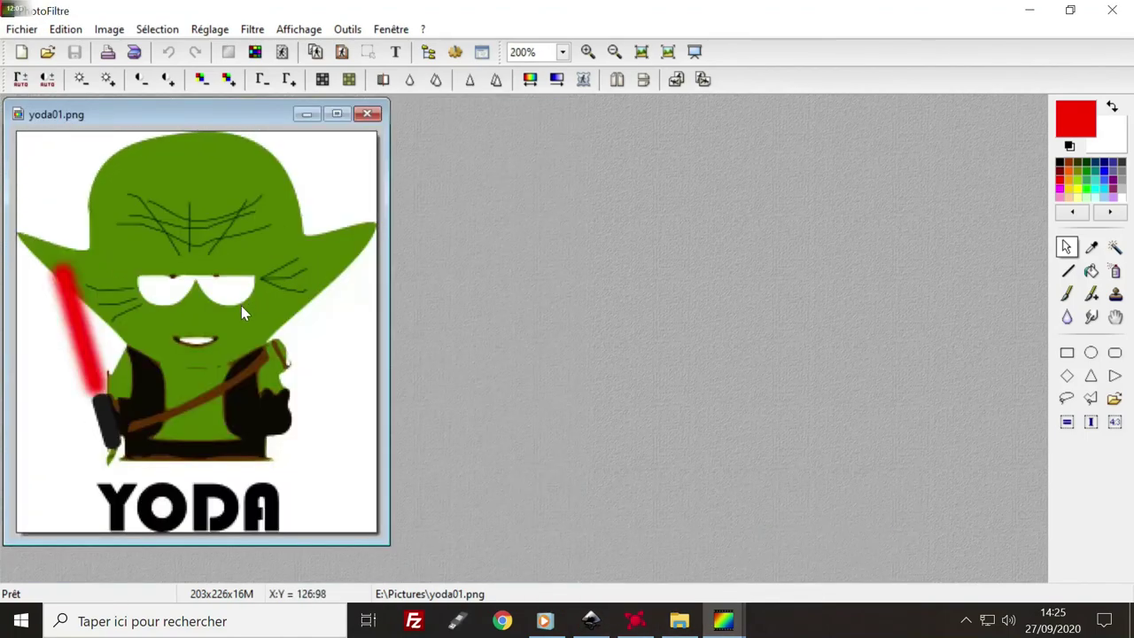
{"action": "left_click", "coordinate": [638, 617]}
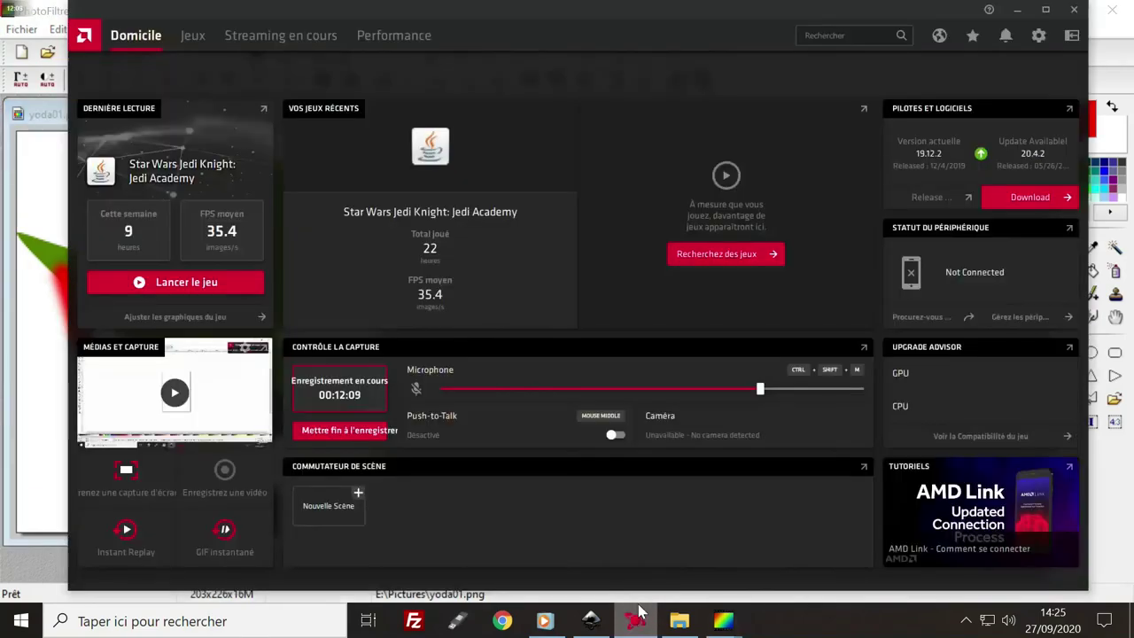